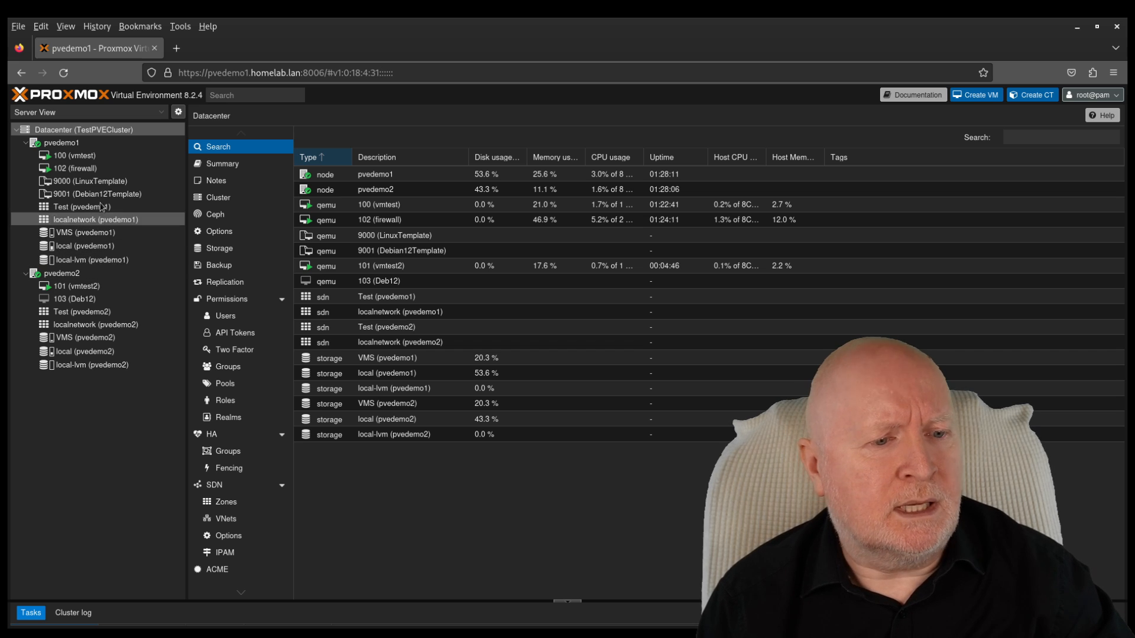
Step: Check the Datacenter HA status, then bring up the Migrate dialog for VM 101 (vmtest2)
click(241, 436)
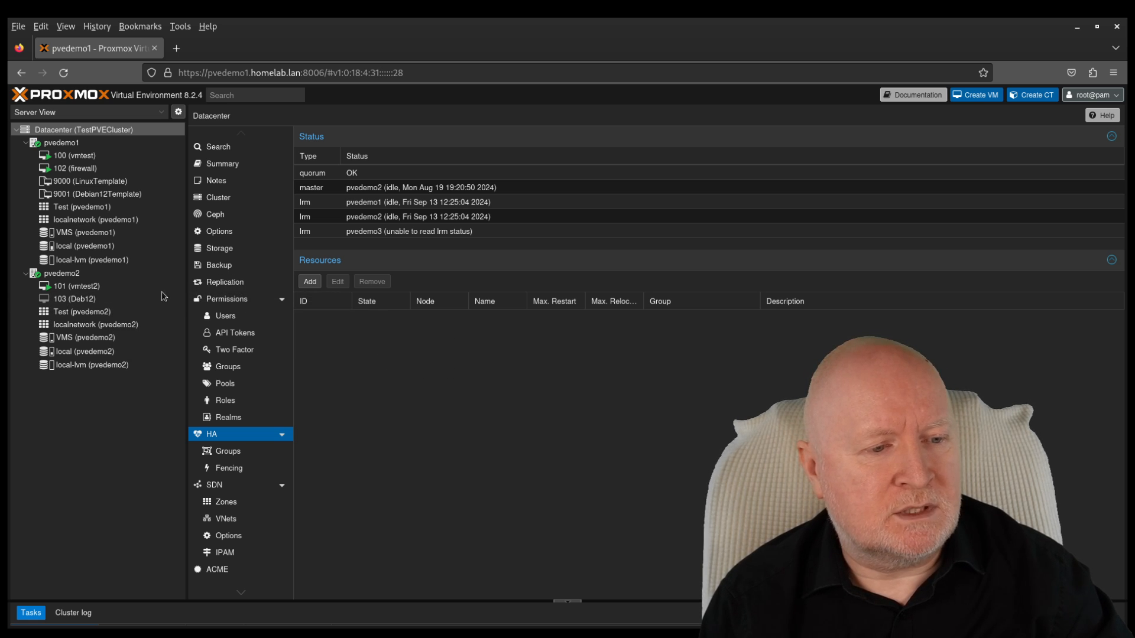
click(78, 289)
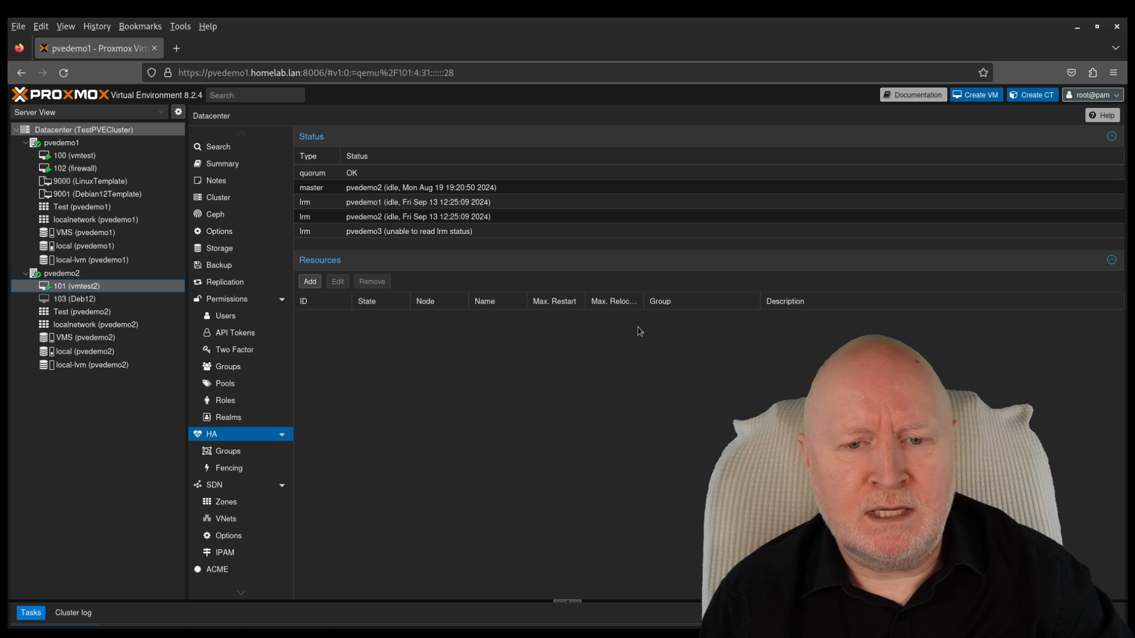
click(953, 116)
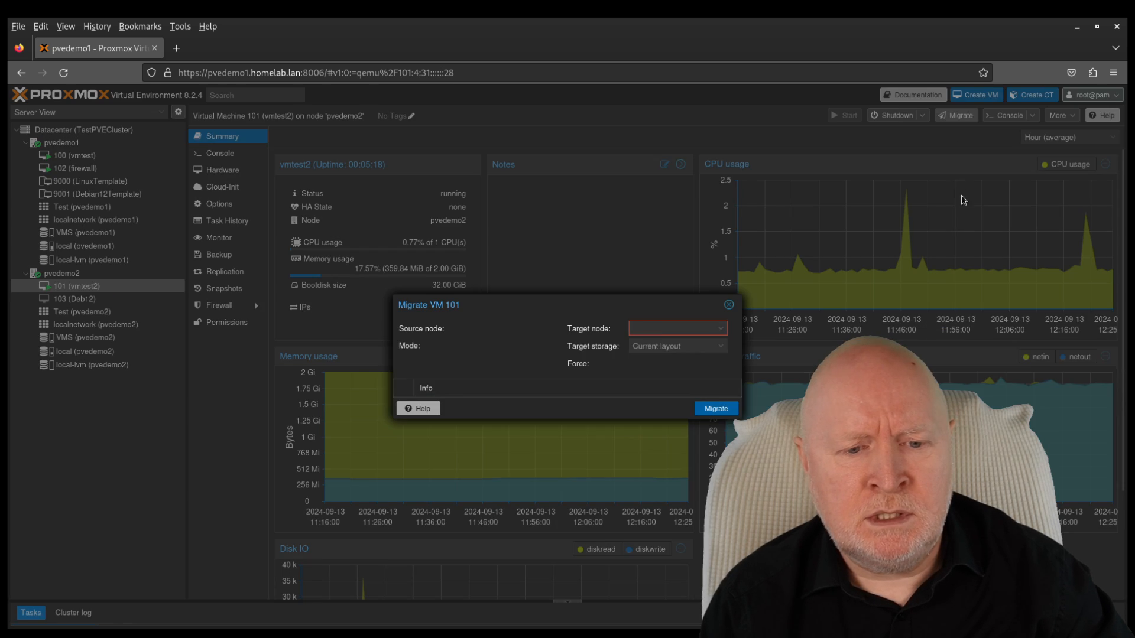
Step: Live-migrate VM 101 (vmtest2) to target pvedemo1, then select VM 100 (vmtest)
click(716, 373)
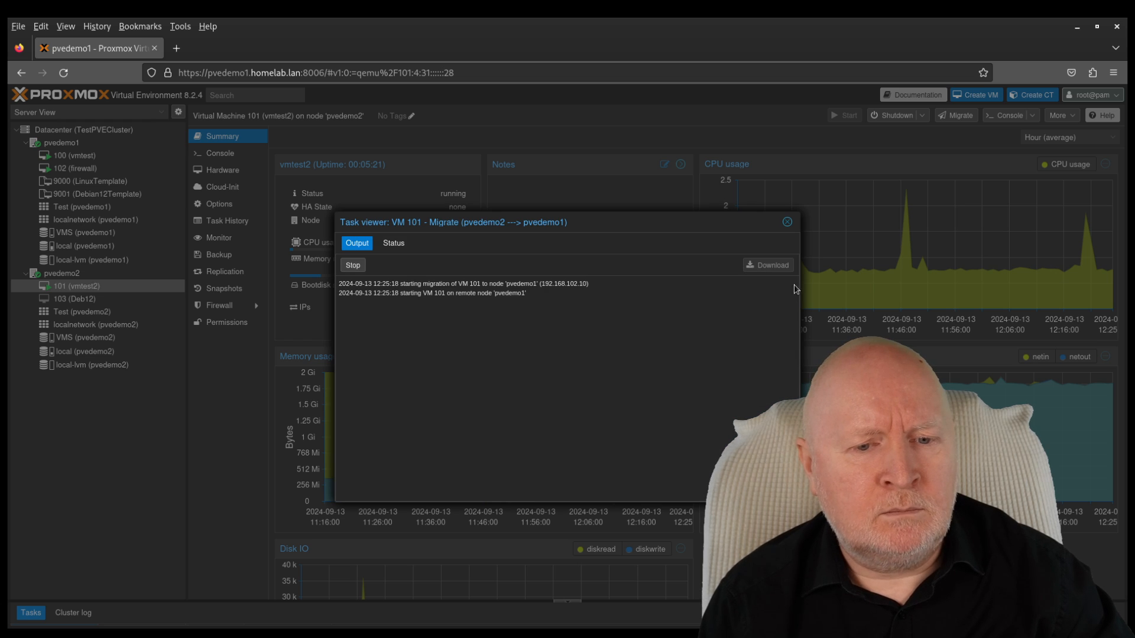
click(786, 222)
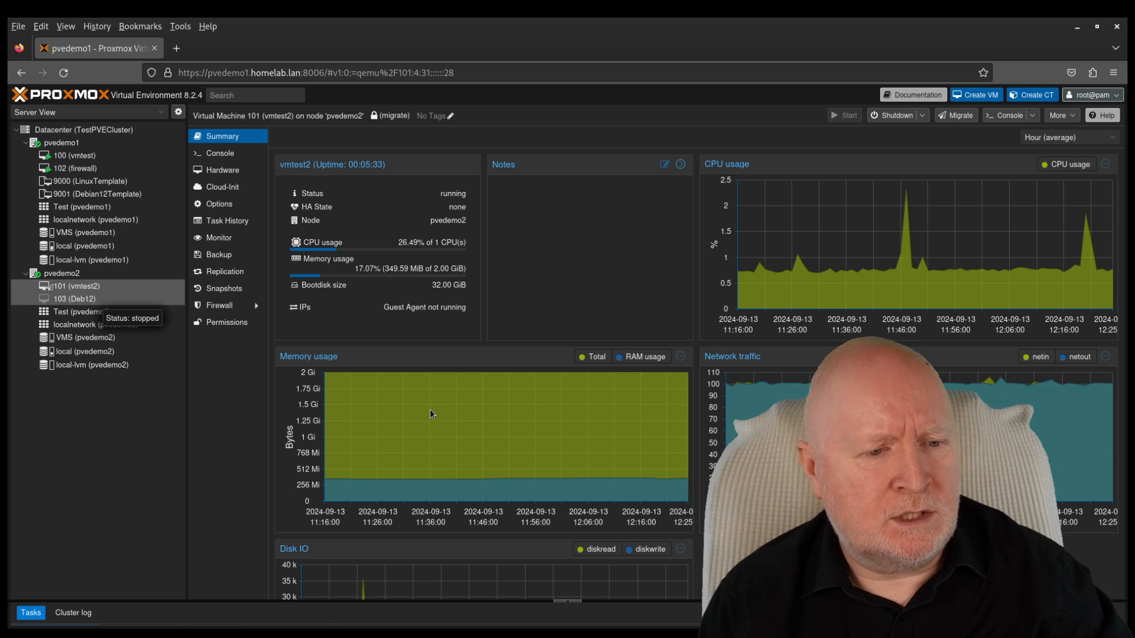
click(106, 159)
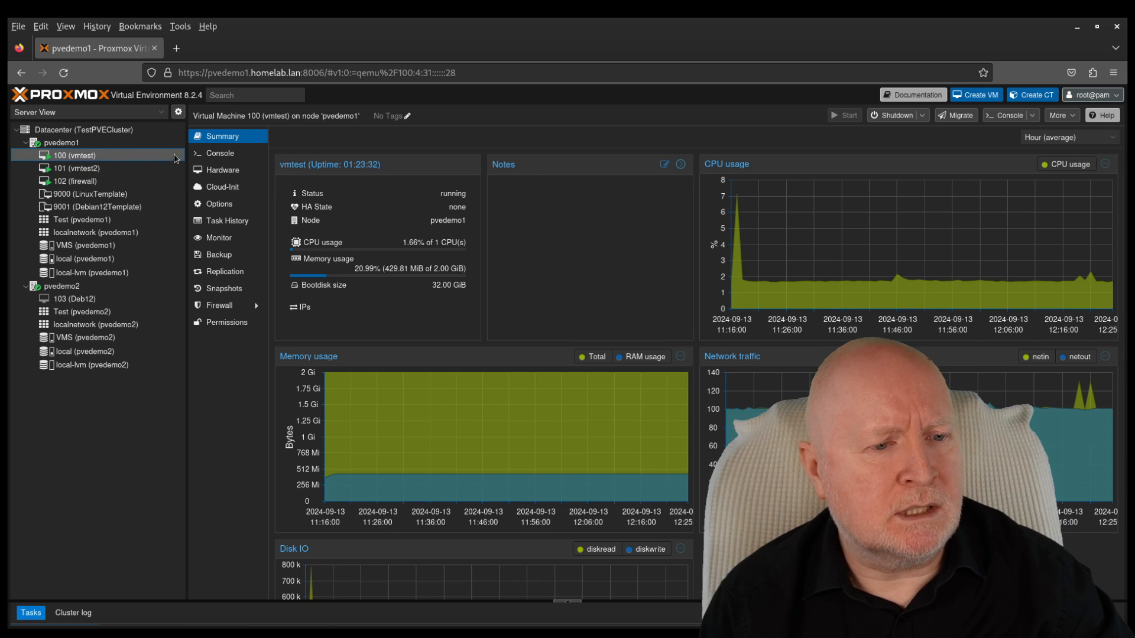
Step: Watch VM 100's console to confirm pings continue, then select node pvedemo2
click(210, 152)
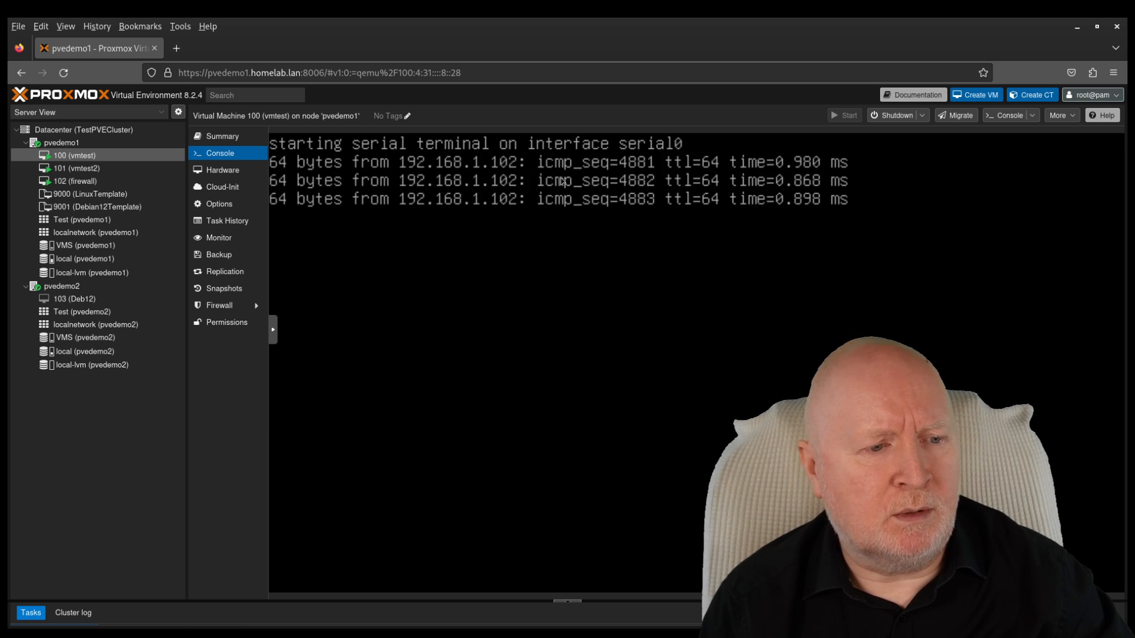
click(72, 289)
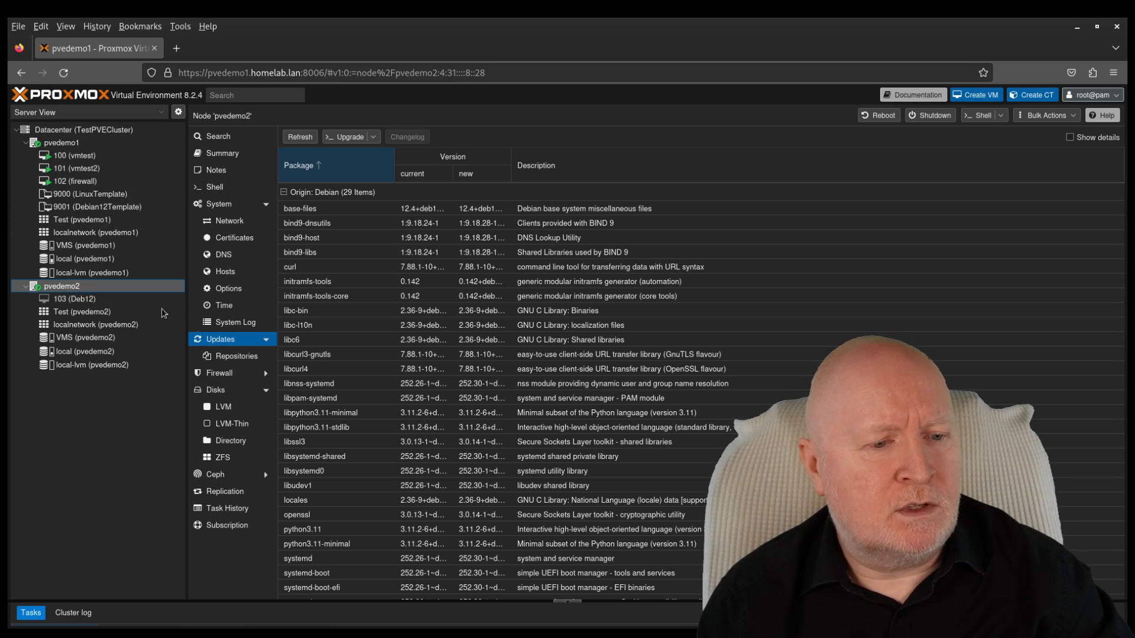
Step: Refresh pvedemo2's package database and launch the dist-upgrade console listing 38 upgrades
click(218, 344)
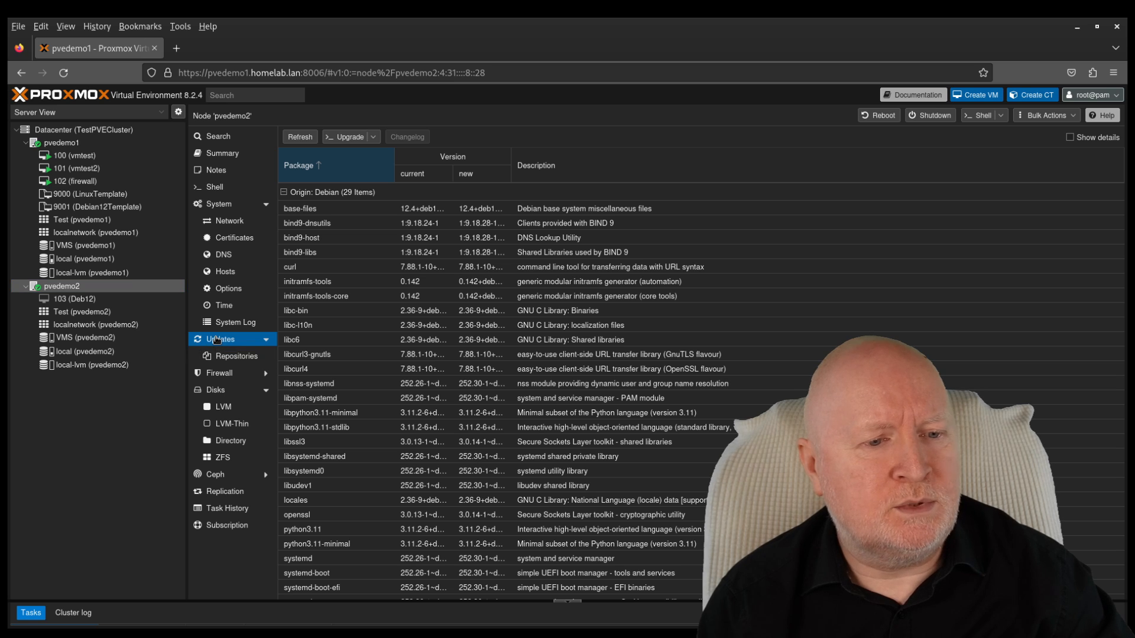
click(291, 138)
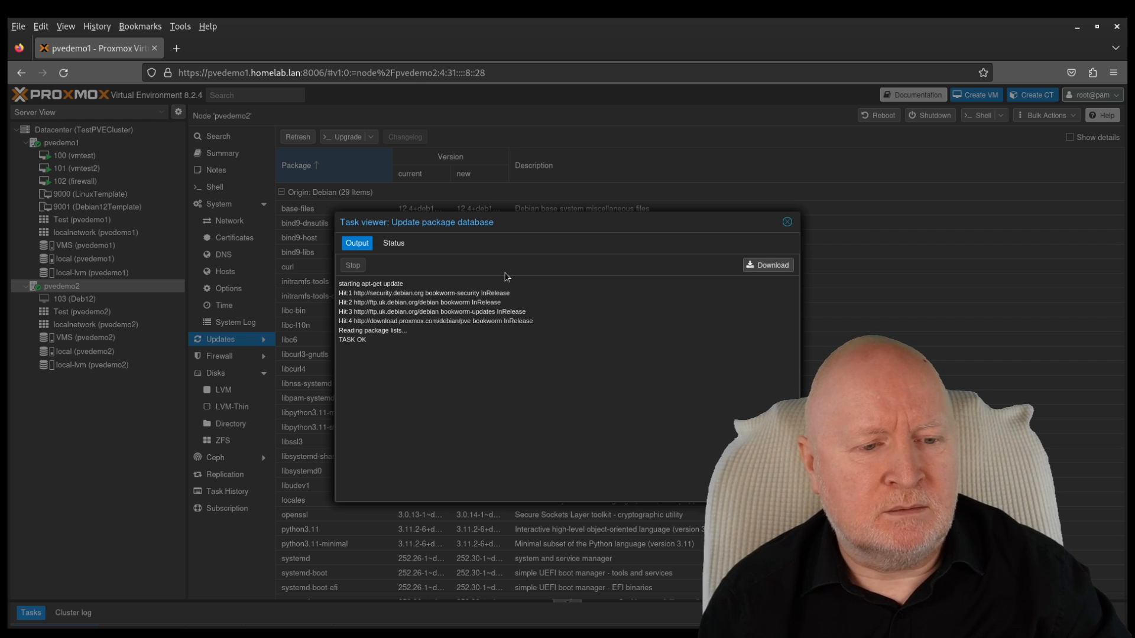
click(788, 223)
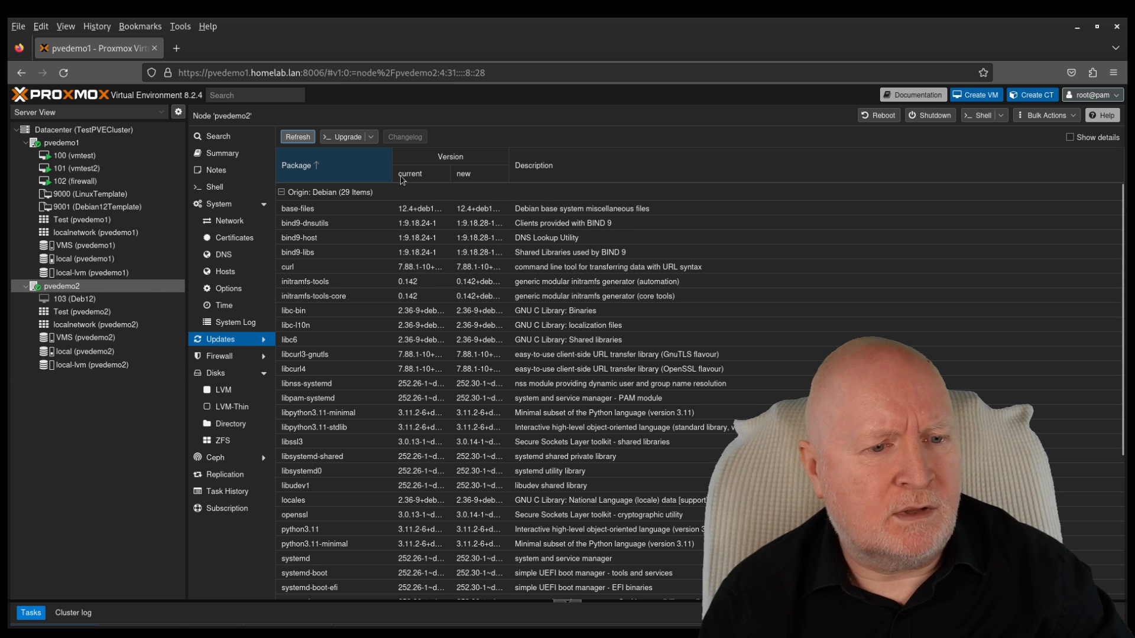
click(337, 138)
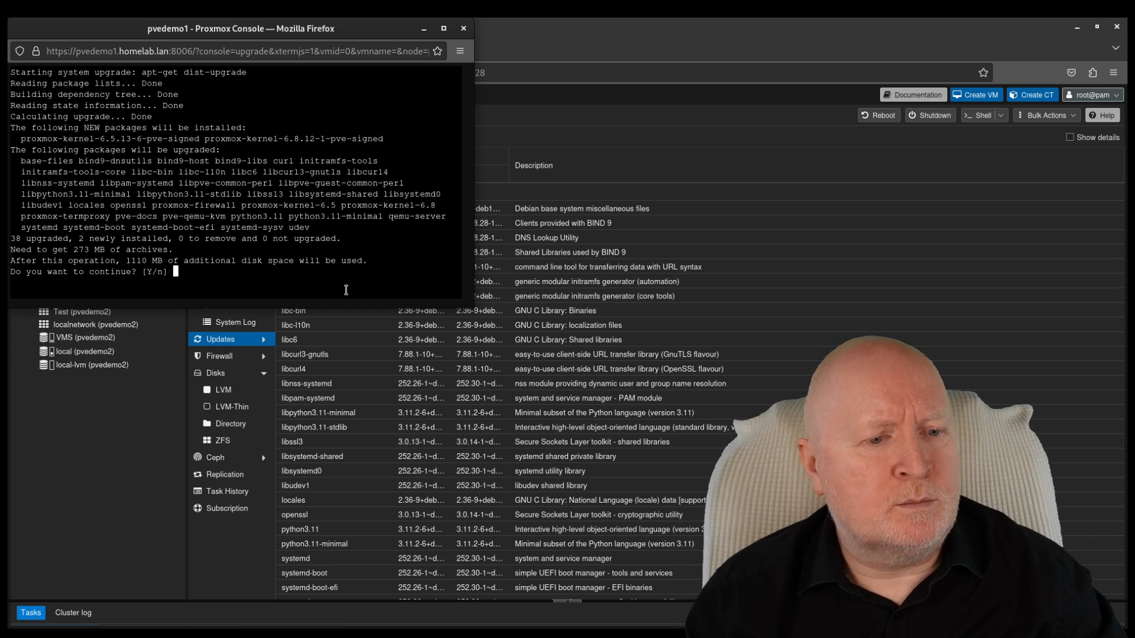
Step: Confirm the apt dist-upgrade prompt so pvedemo2's packages download and install
key(Return)
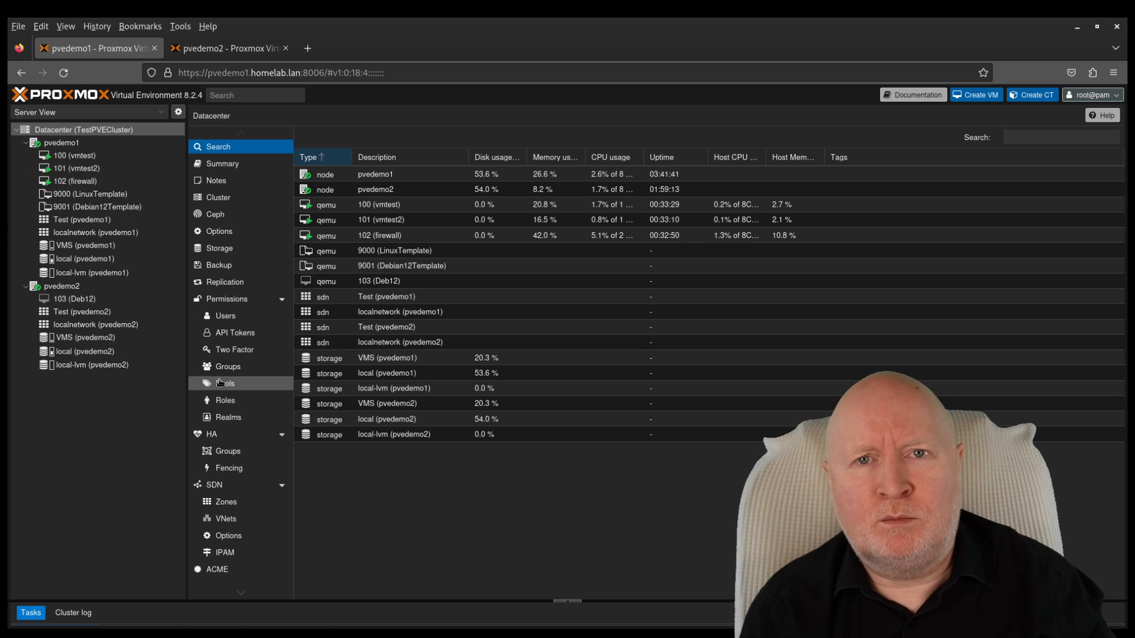
Step: Review the Ceph, Replication, Backup and HA Groups pages, finishing on HA status with quorum OK
click(232, 216)
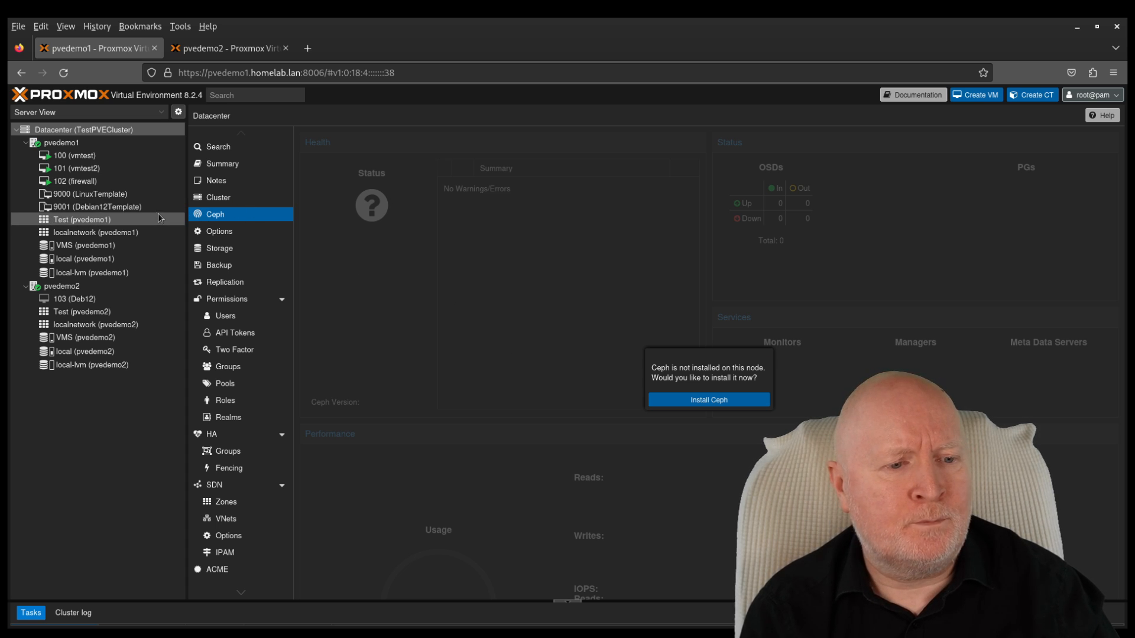
click(226, 280)
click(210, 267)
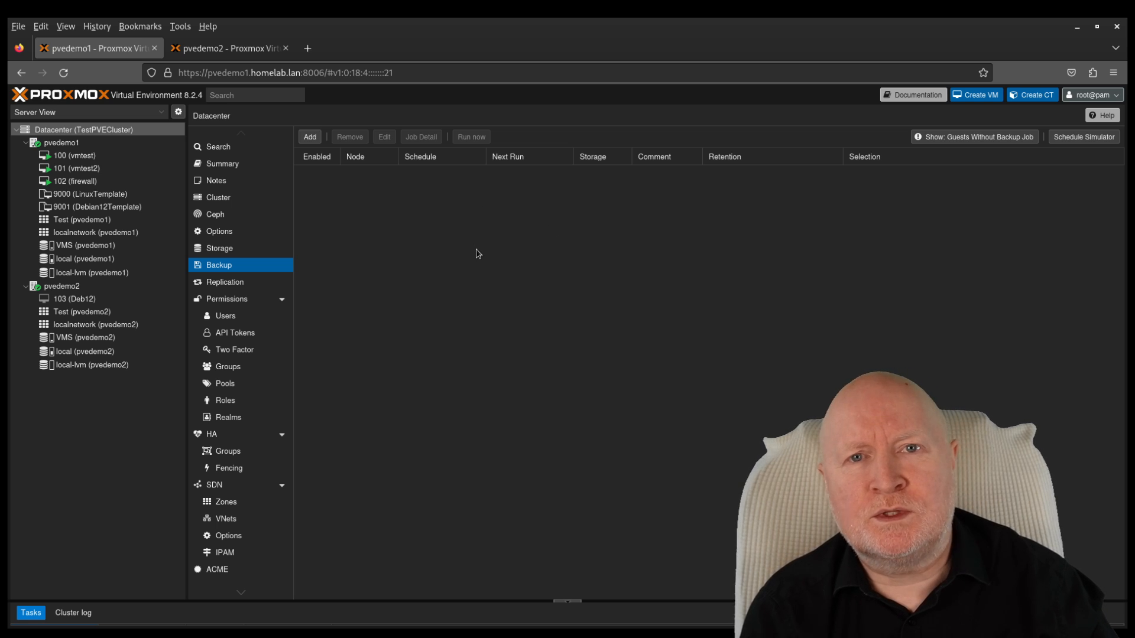
click(243, 284)
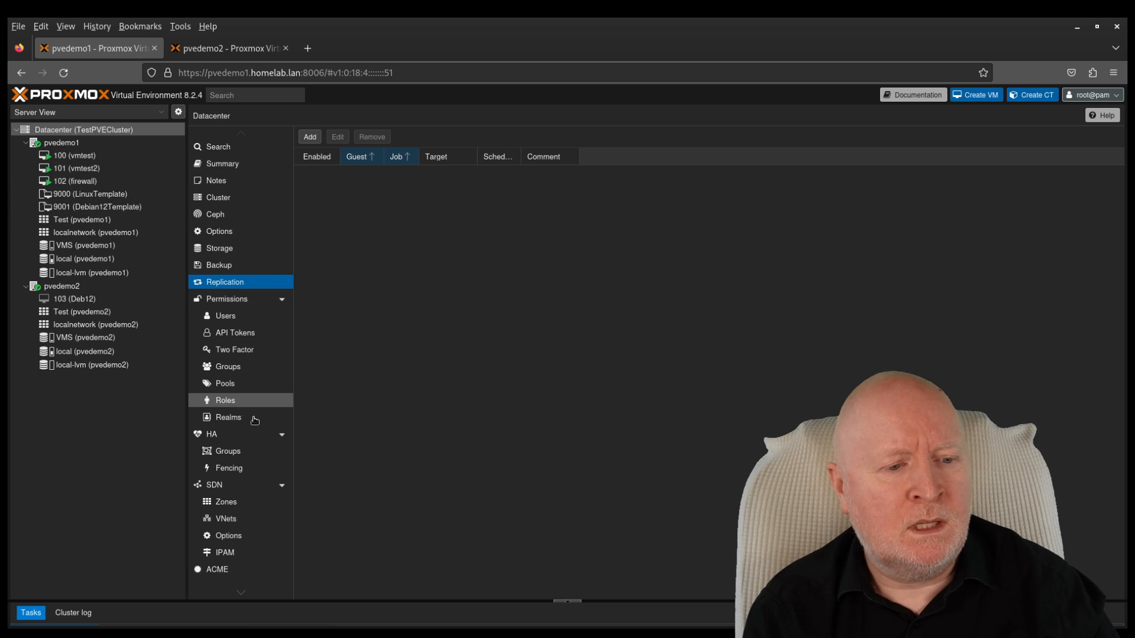
click(233, 449)
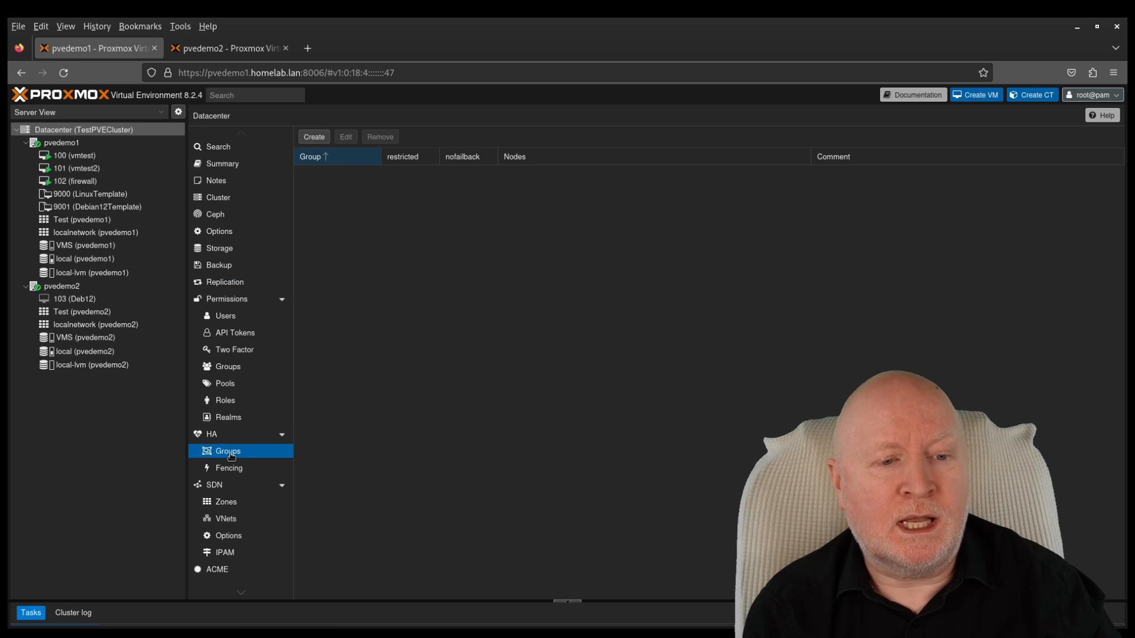
click(232, 435)
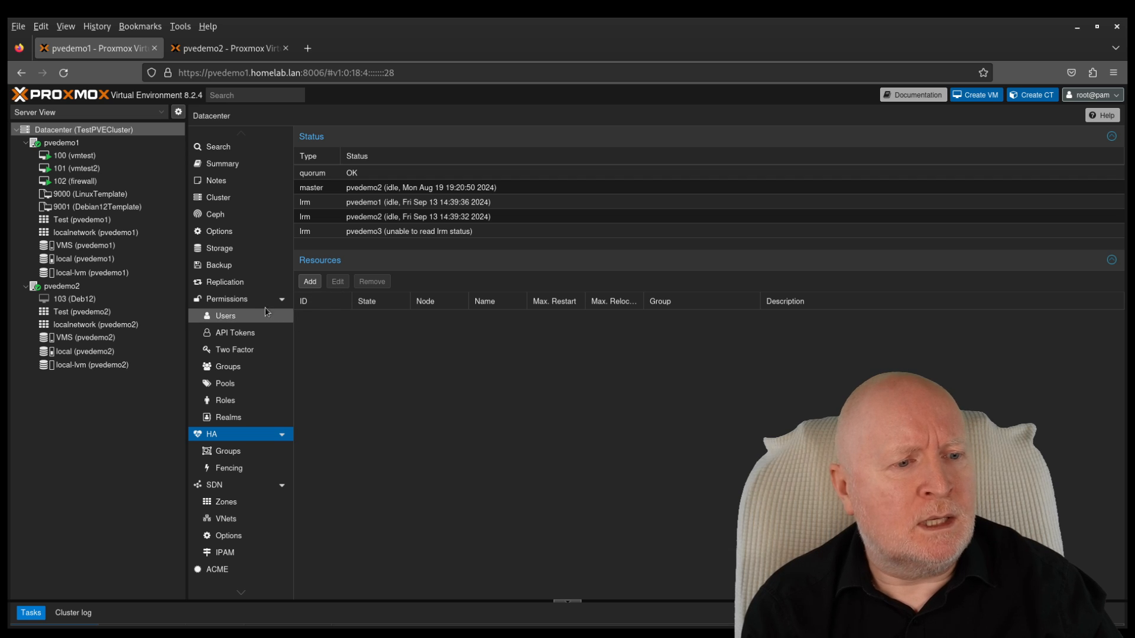
Step: In pvedemo1's shell, clear the screen and run the pasted 'pvecm status' command
click(110, 142)
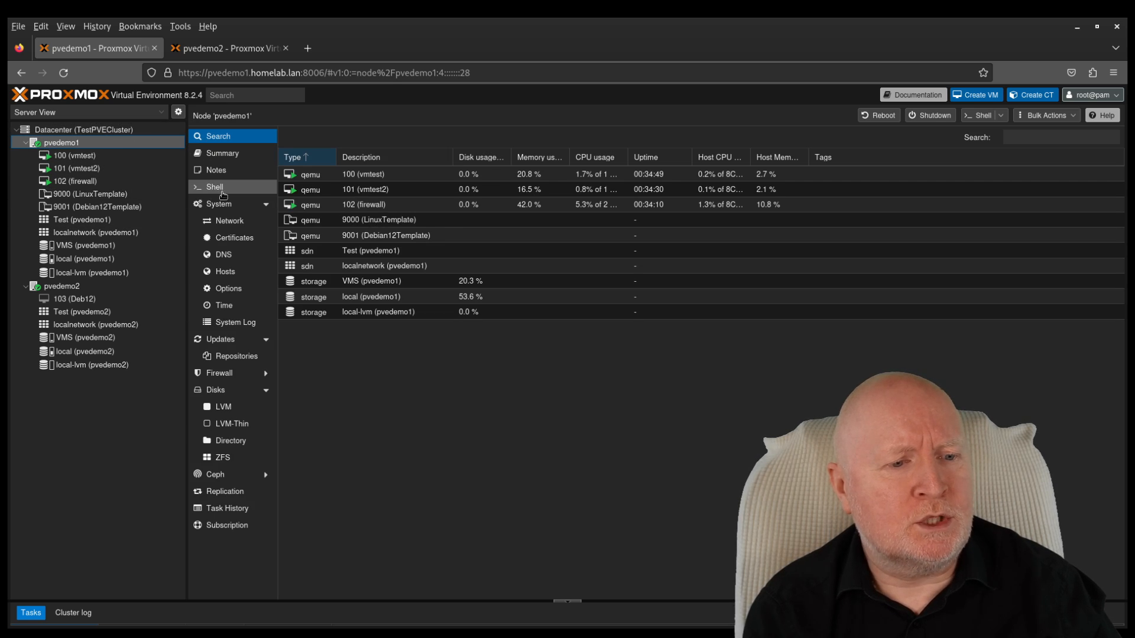
click(222, 193)
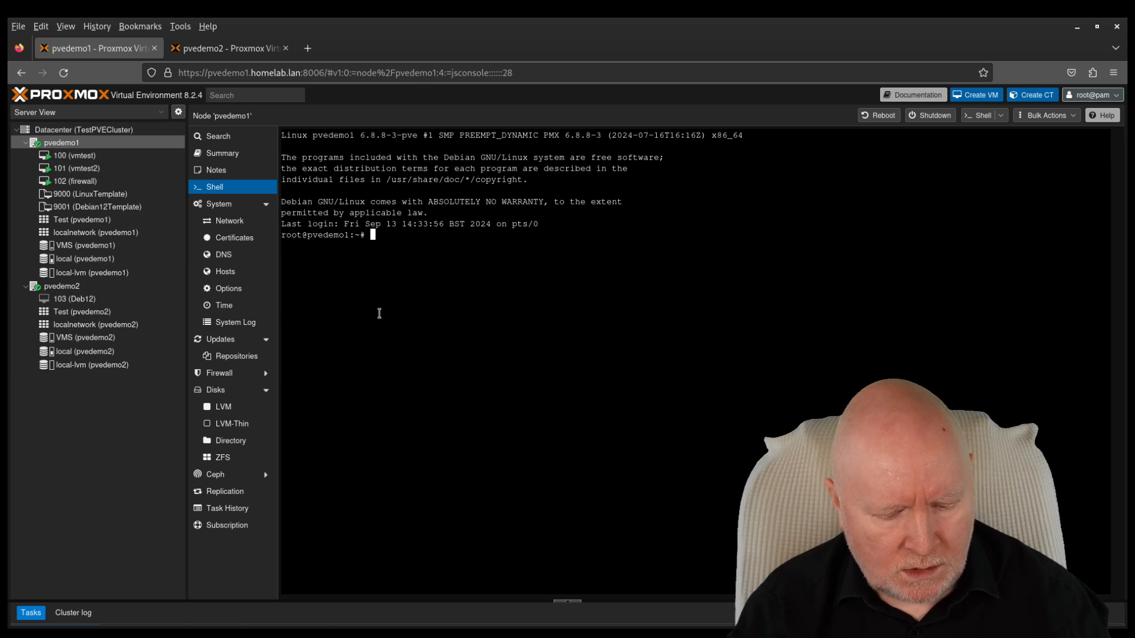
text(clear)
key(Return)
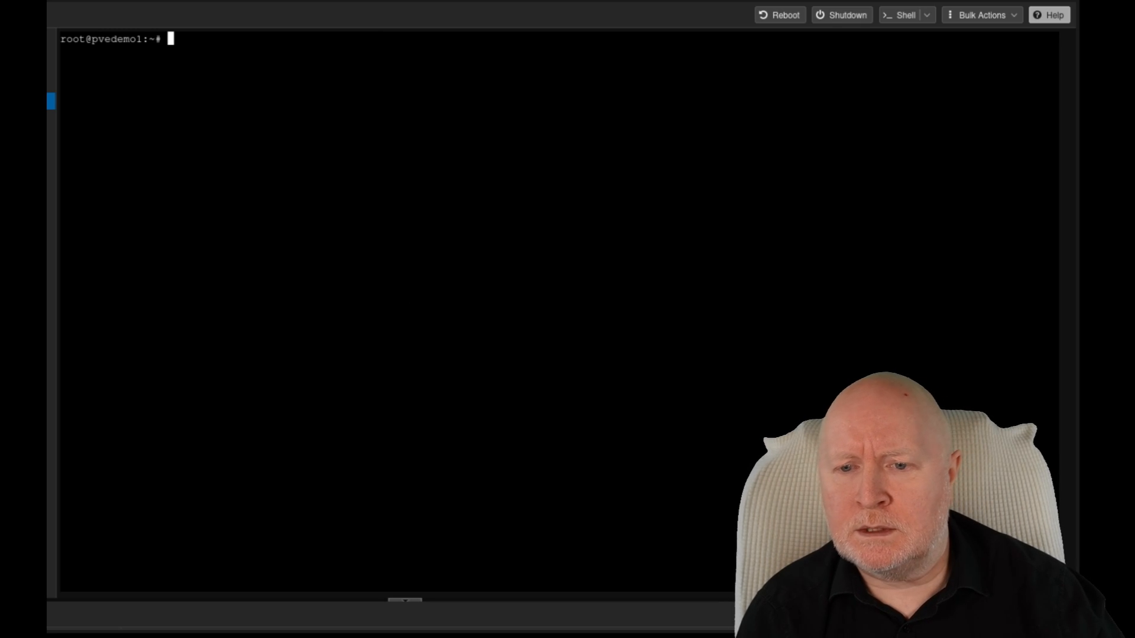
right_click(681, 123)
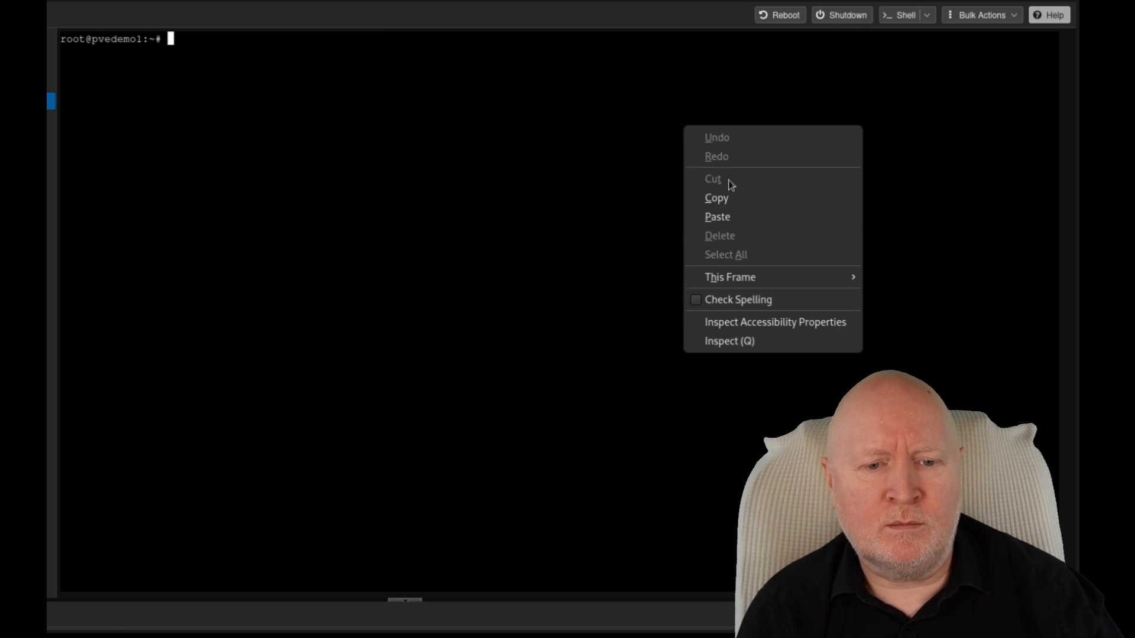
click(728, 217)
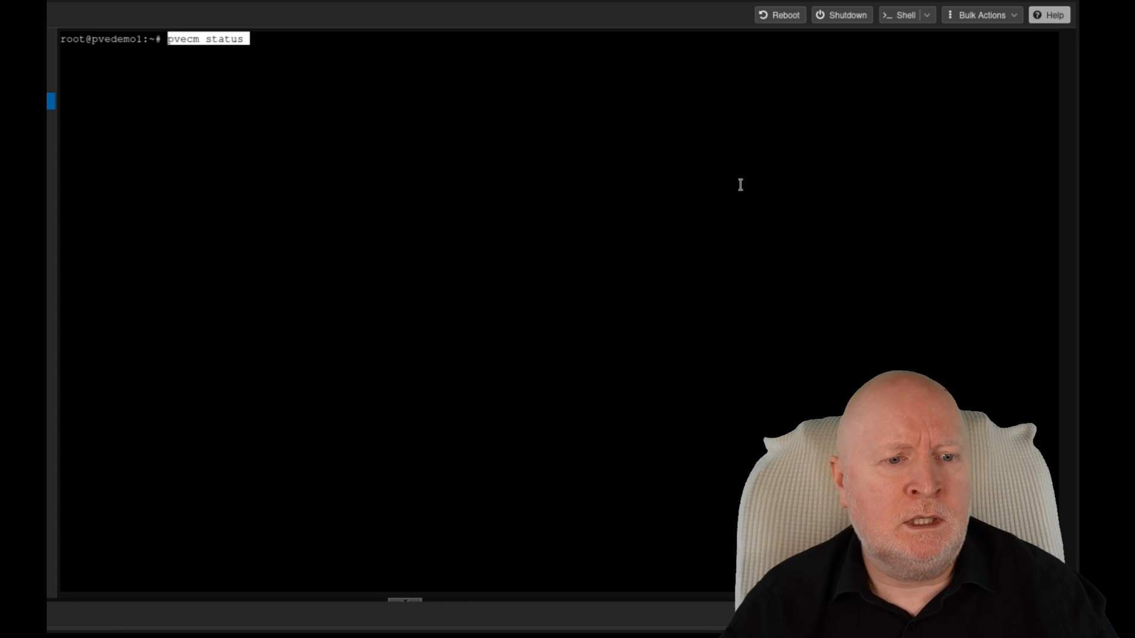
key(Return)
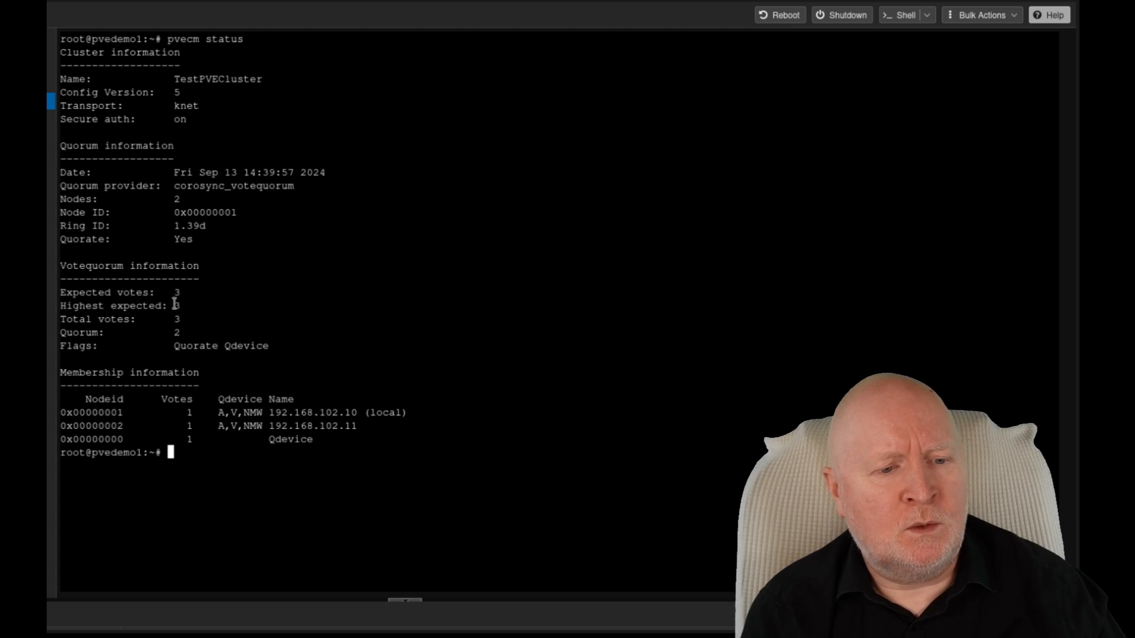
Step: Highlight the expected votes of 3, the Qdevice entry and the quorum value of 2
drag(175, 305, 188, 333)
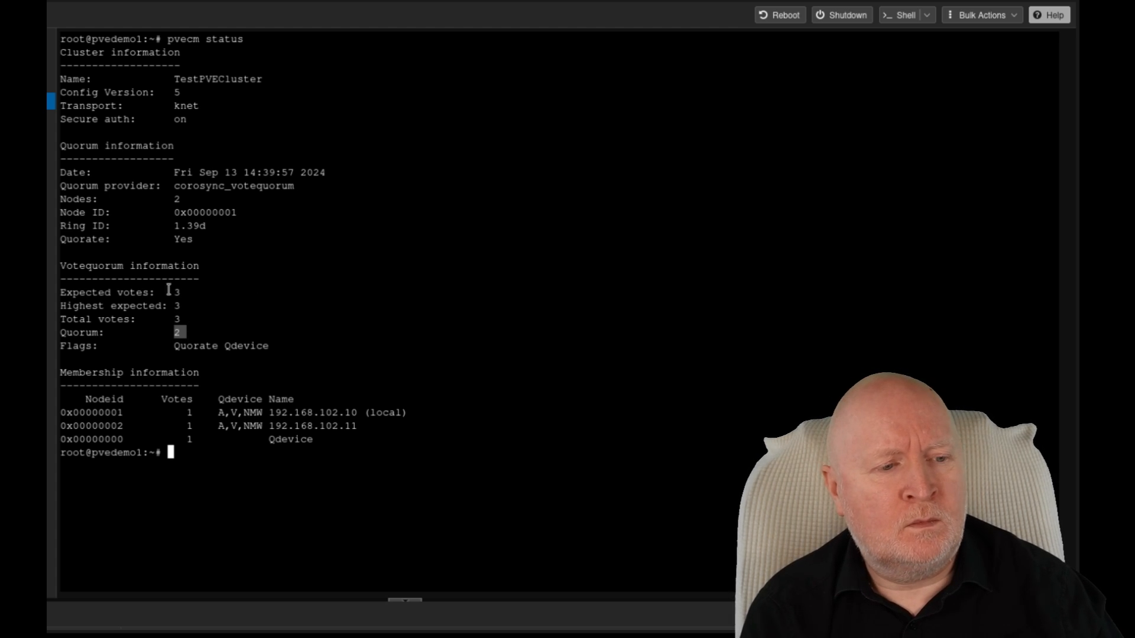
double_click(295, 446)
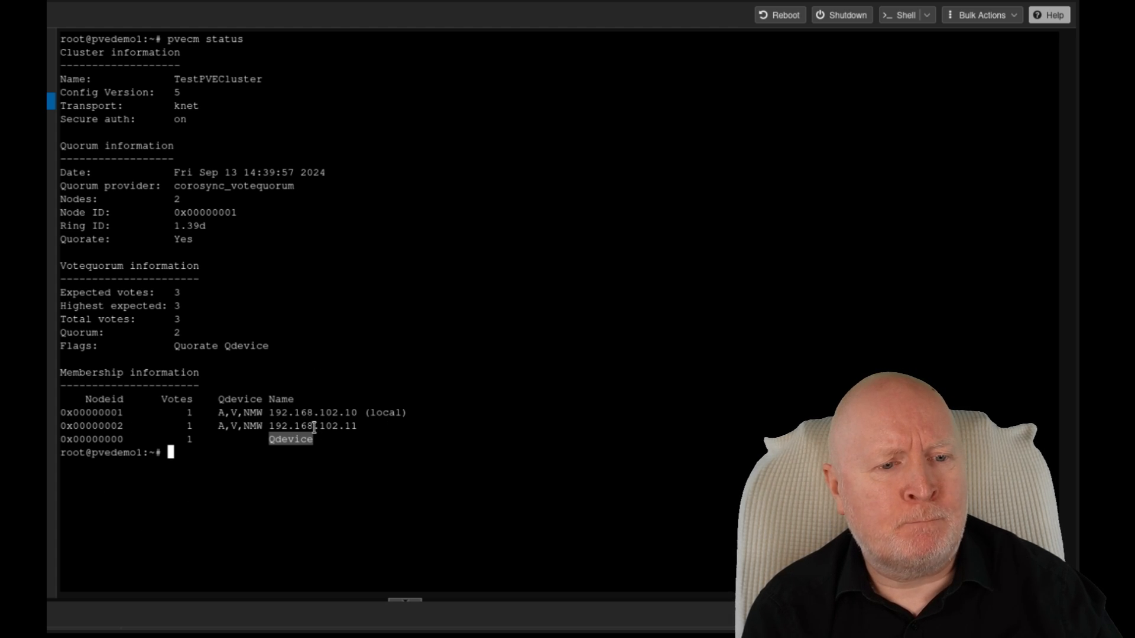
click(175, 333)
double_click(175, 333)
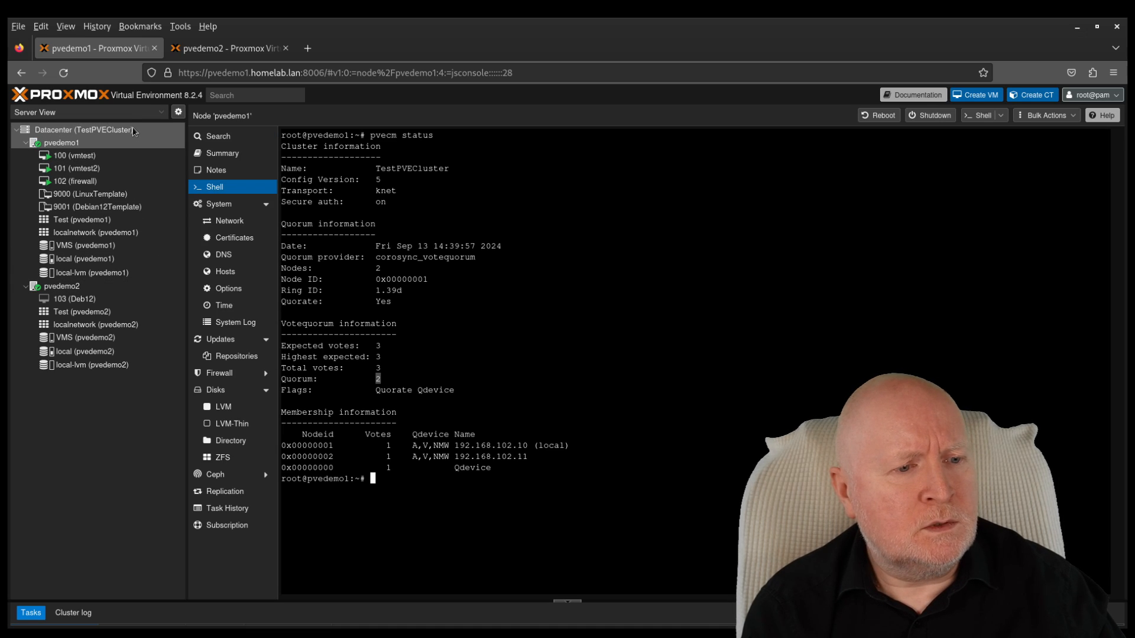
Step: Bulk-migrate all five guests from pvedemo1 to pvedemo2 and list what remains on pvedemo1
click(133, 129)
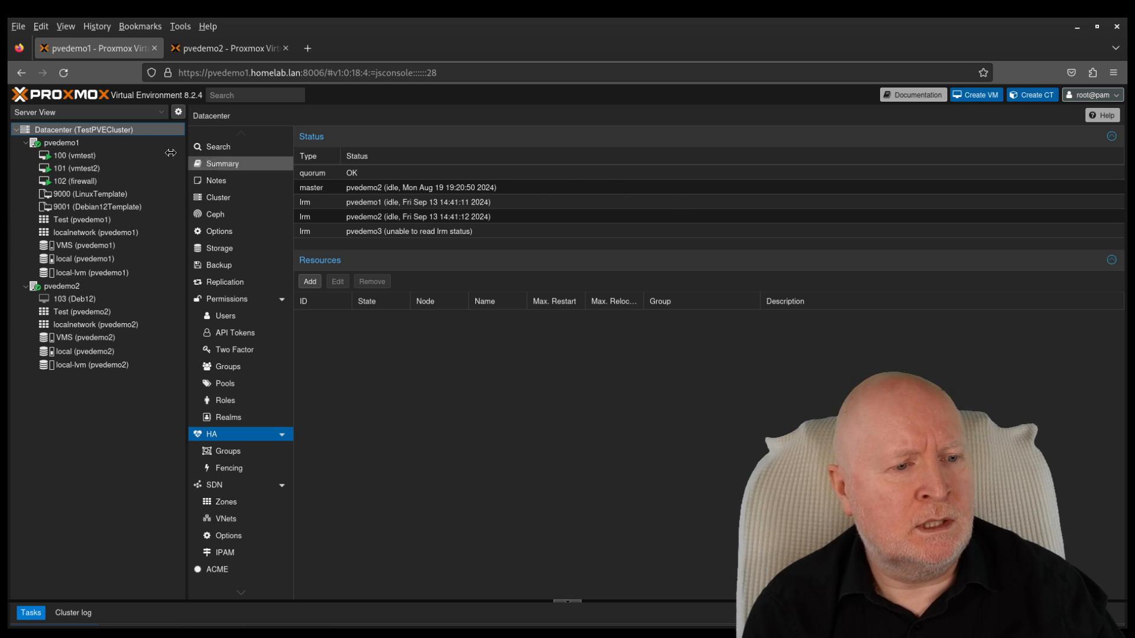
click(135, 144)
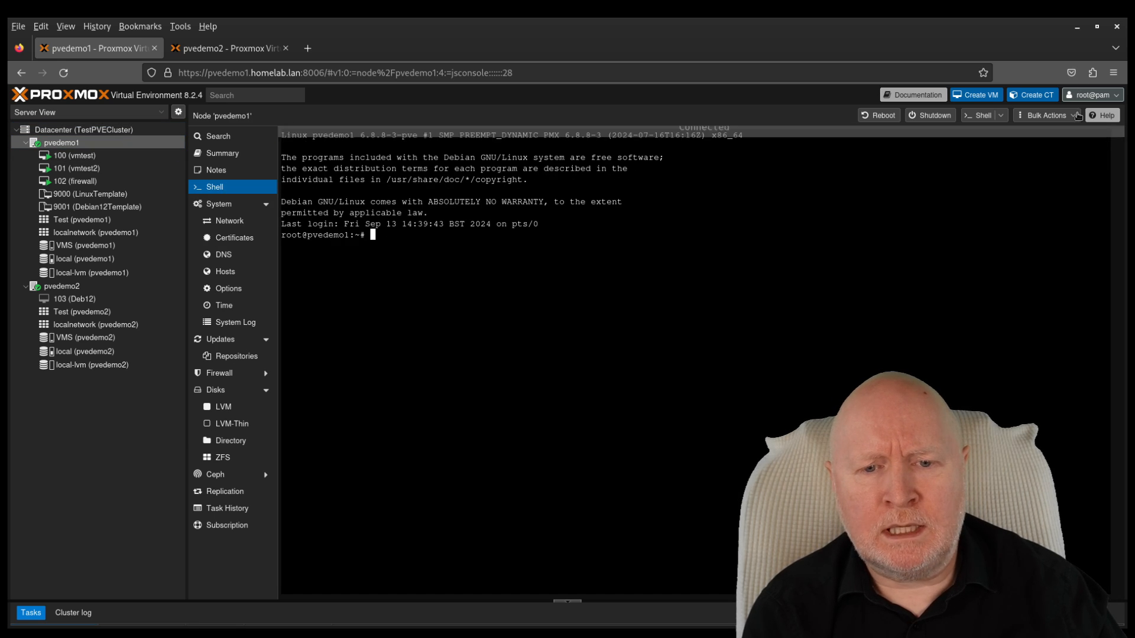
click(1064, 115)
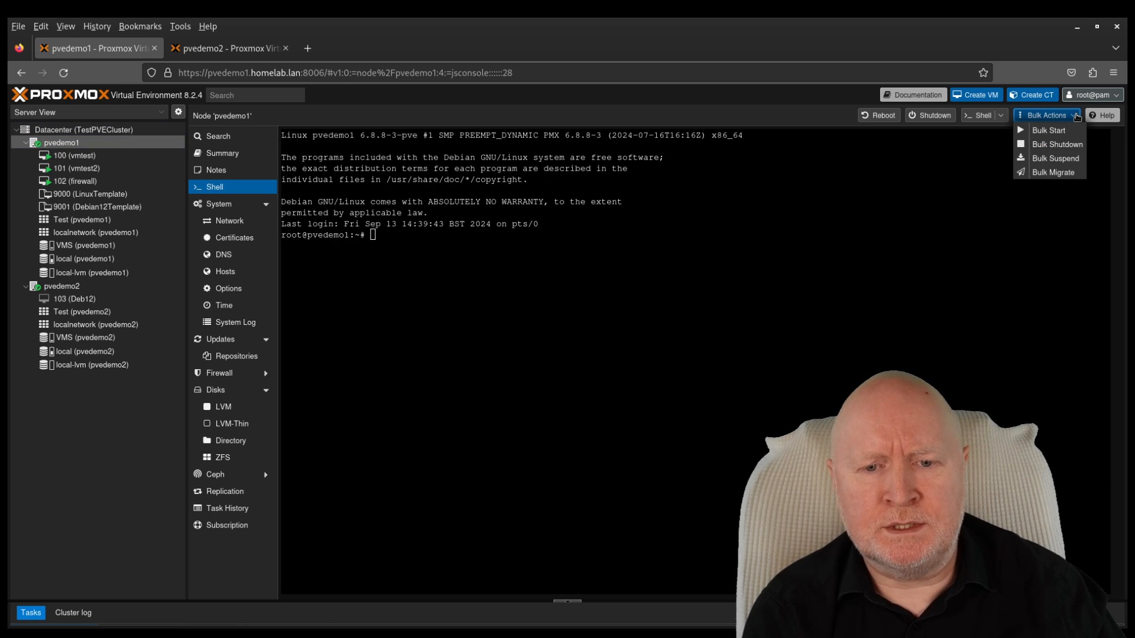
click(1025, 178)
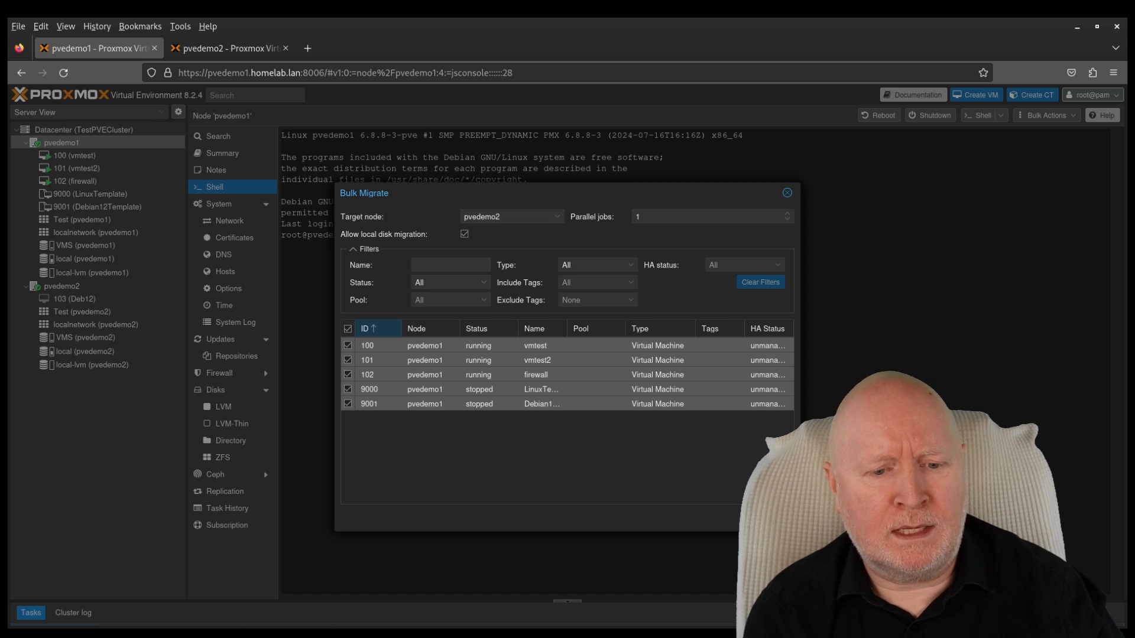
click(772, 518)
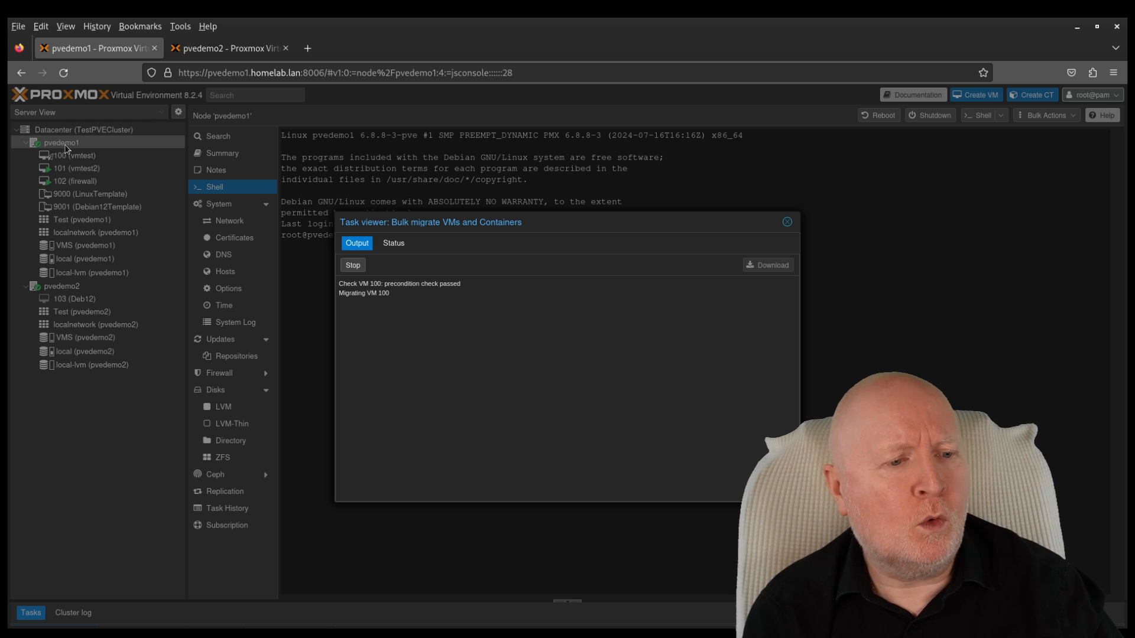
click(788, 223)
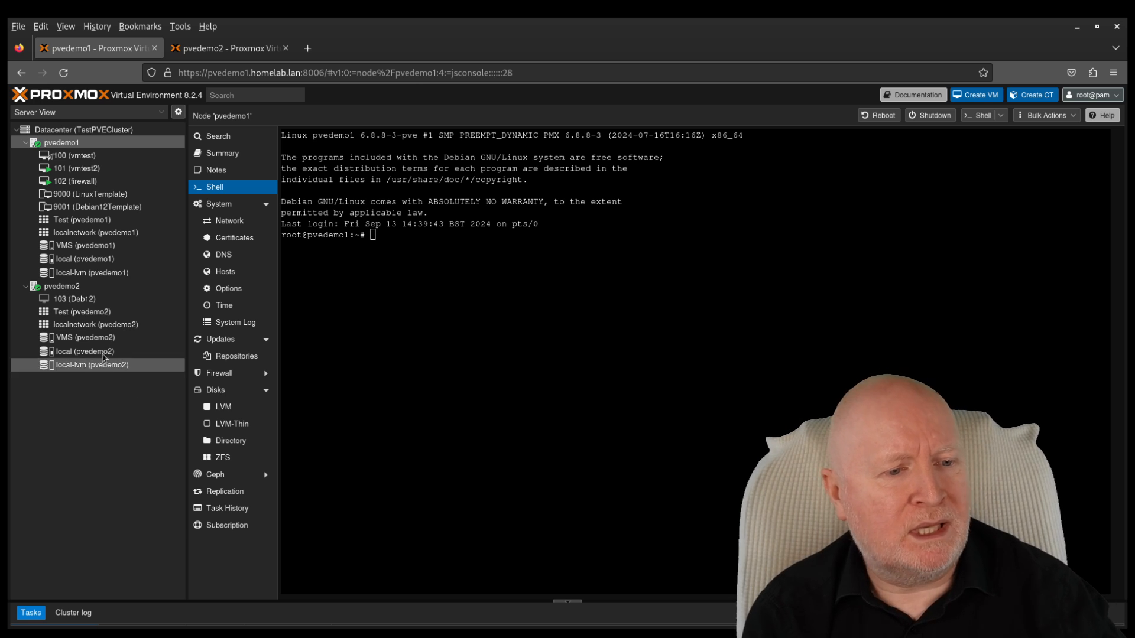
click(229, 140)
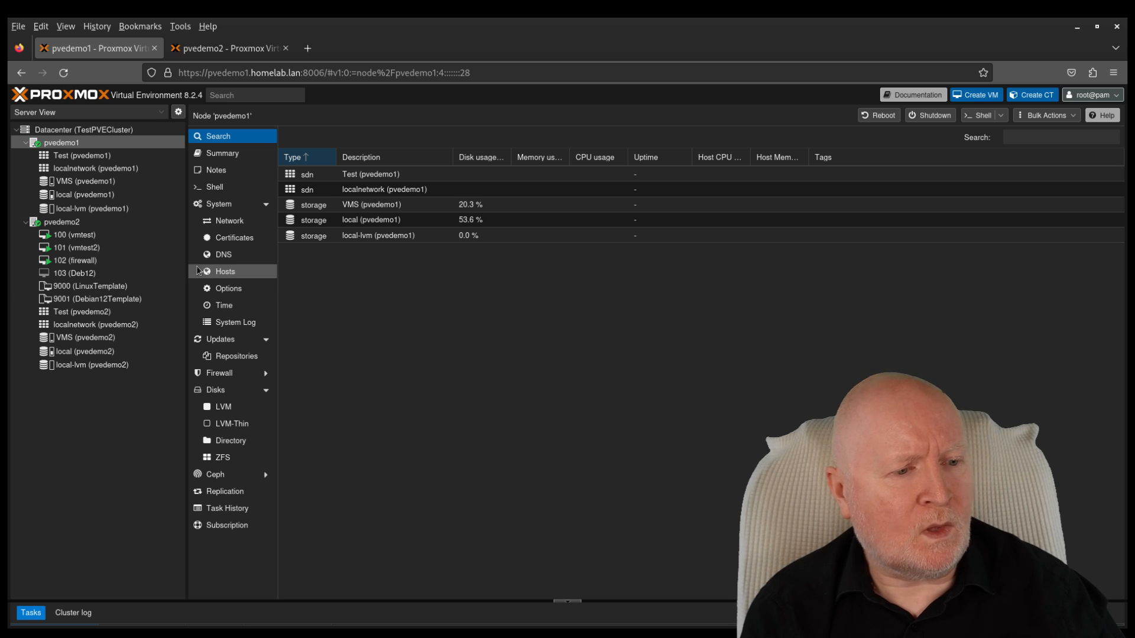
Step: Check VM 100's console for continued pings on pvedemo2, then switch to the pvedemo2 browser tab
click(85, 237)
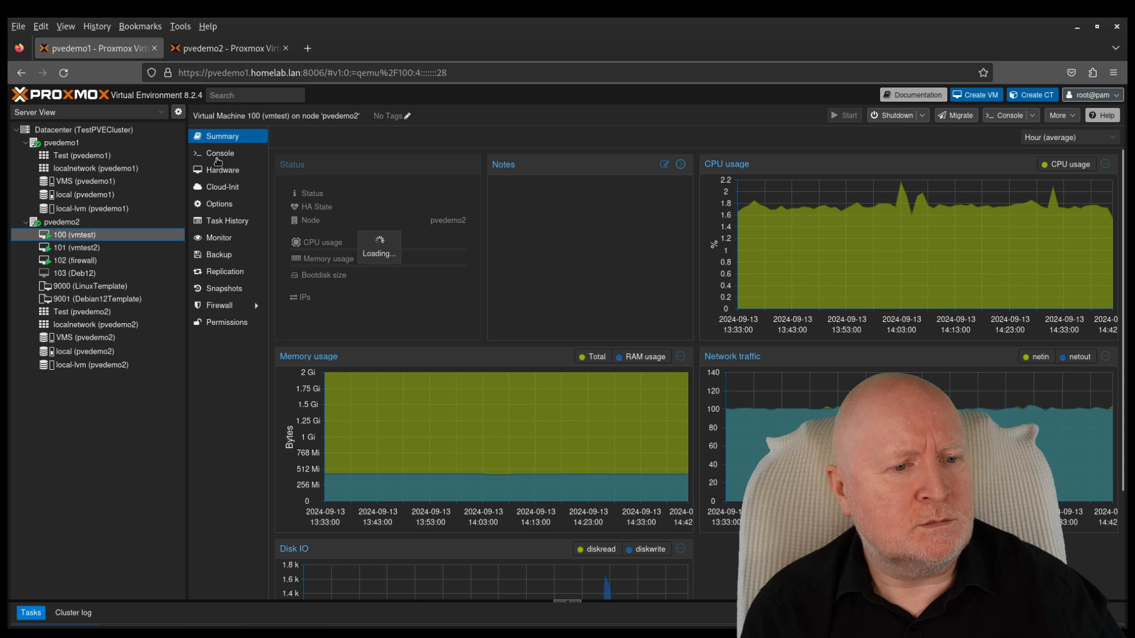
click(218, 154)
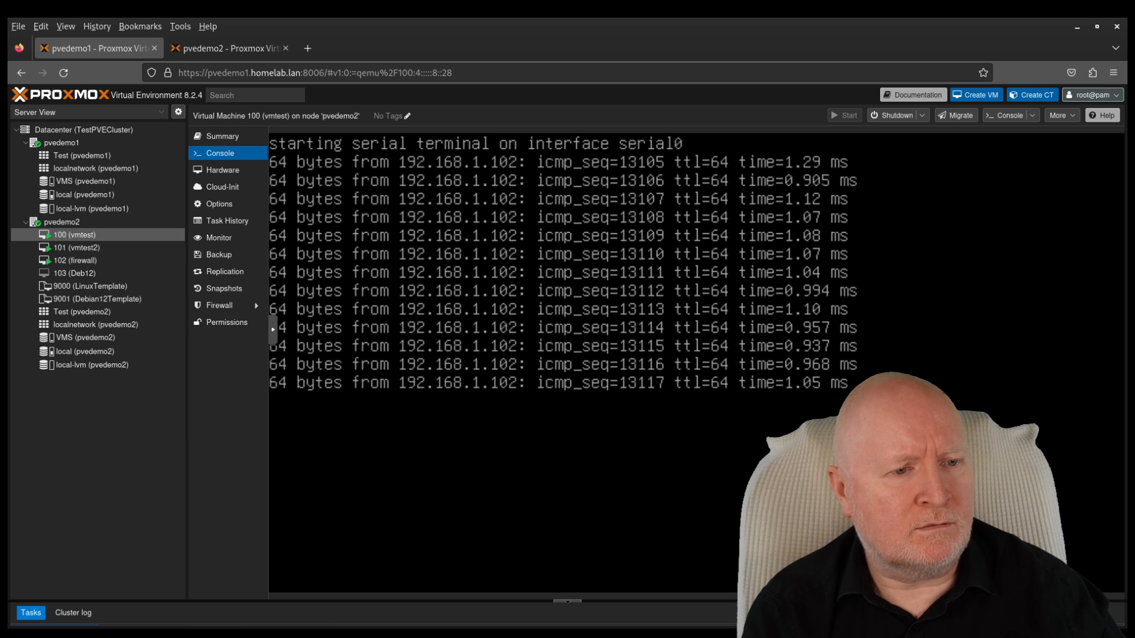
click(208, 47)
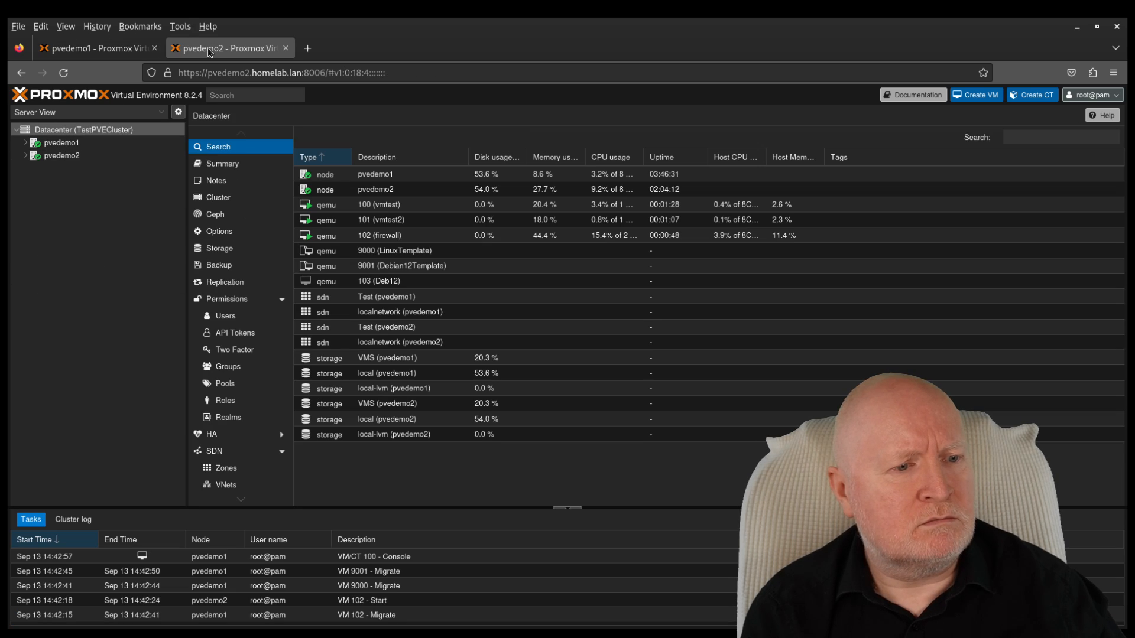
Step: Select pvedemo1, issue Shutdown from its toolbar and confirm with Yes
click(62, 144)
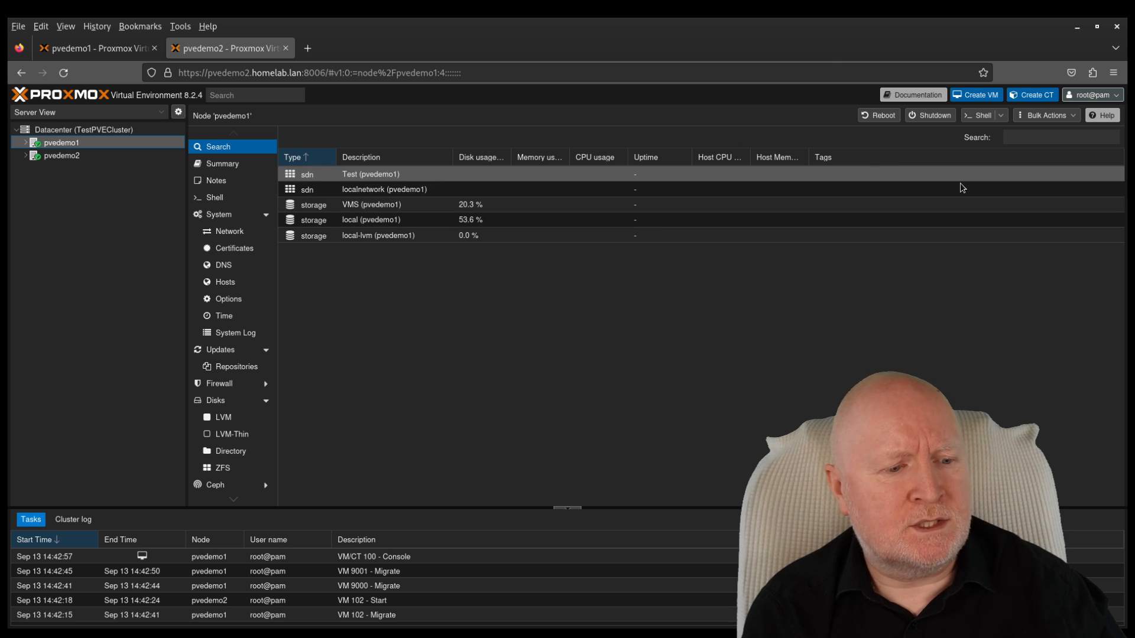
click(918, 117)
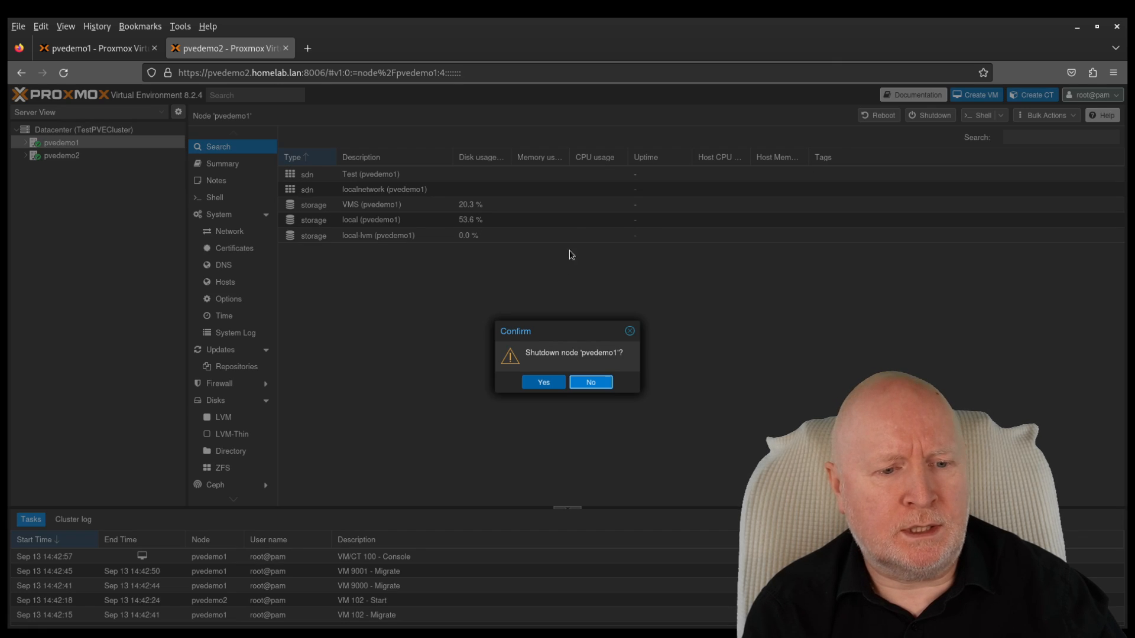
click(545, 384)
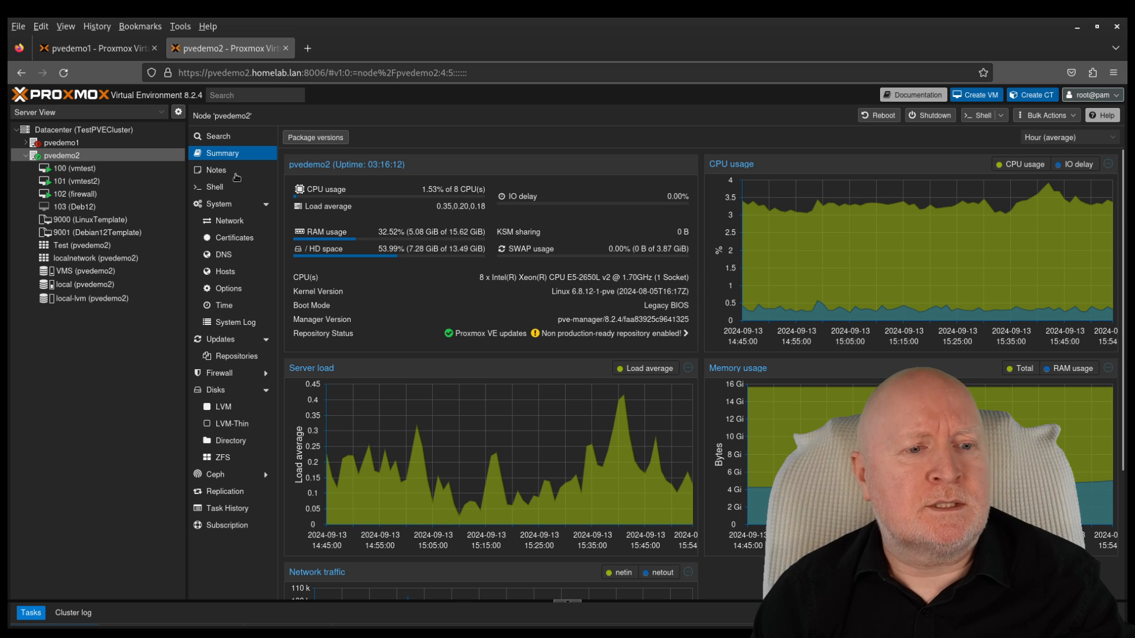
Step: Check that pvedemo1 is offline, dismiss its 'No route to host' error, and show pvedemo2's summary
click(62, 145)
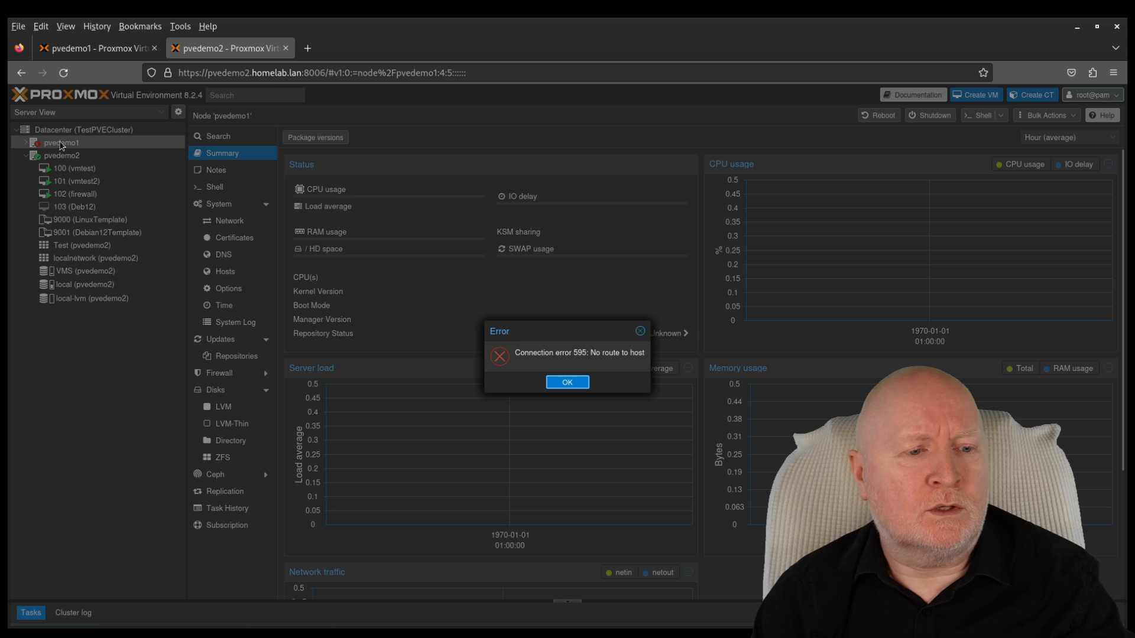
click(576, 383)
click(109, 157)
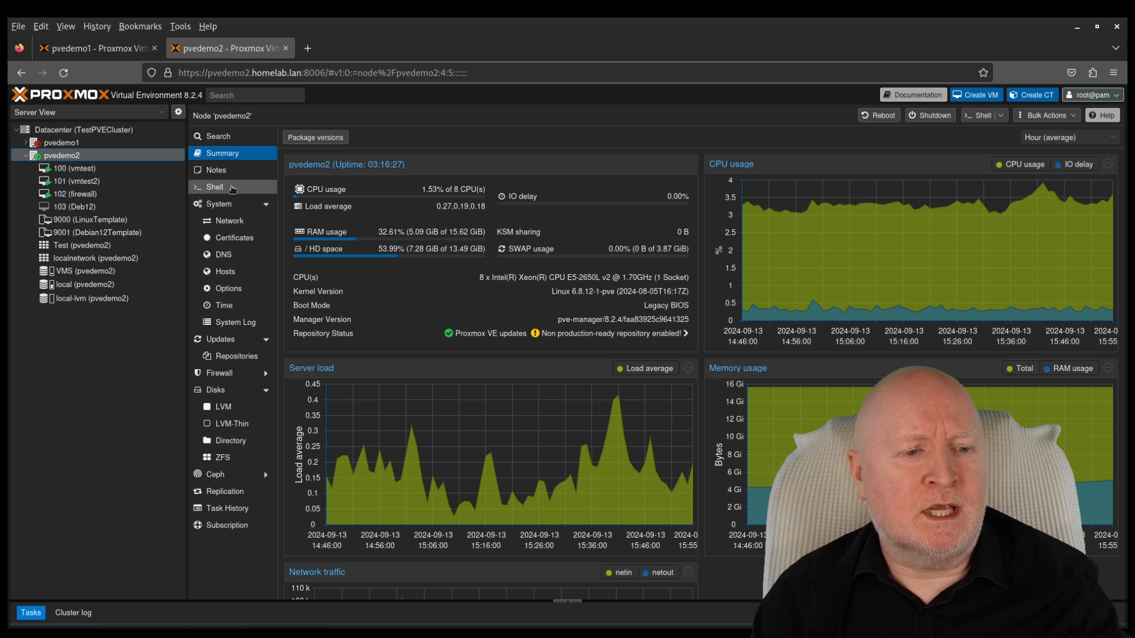
Step: In a cleared pvedemo2 shell, run 'pvecm nodes', which lists only pvedemo2 and the Qdevice
click(232, 188)
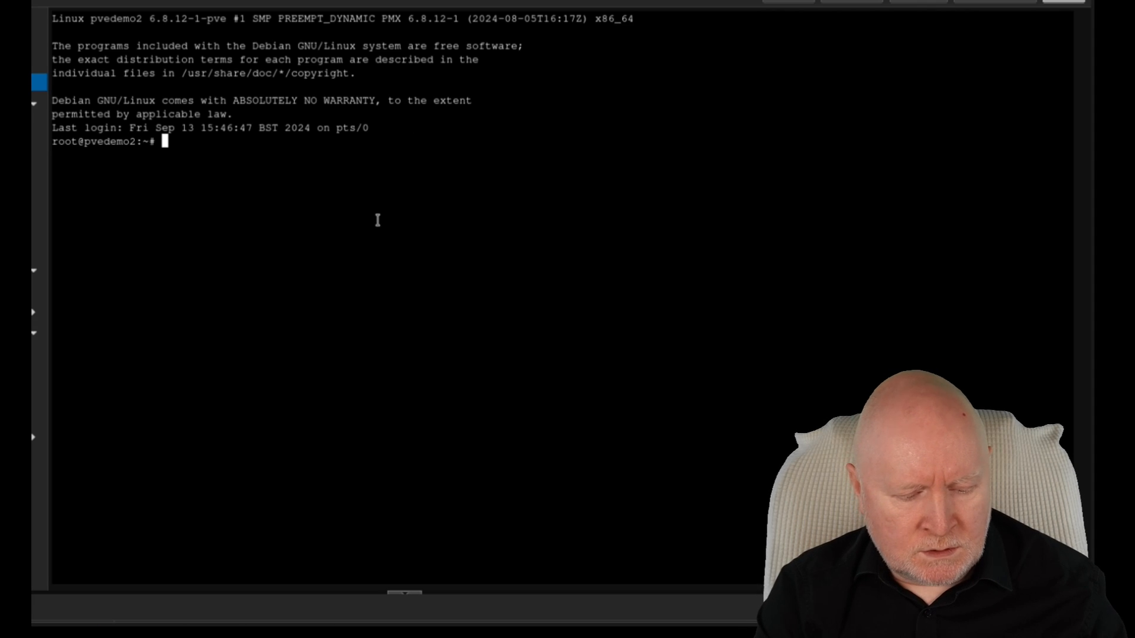
text(clear)
key(Return)
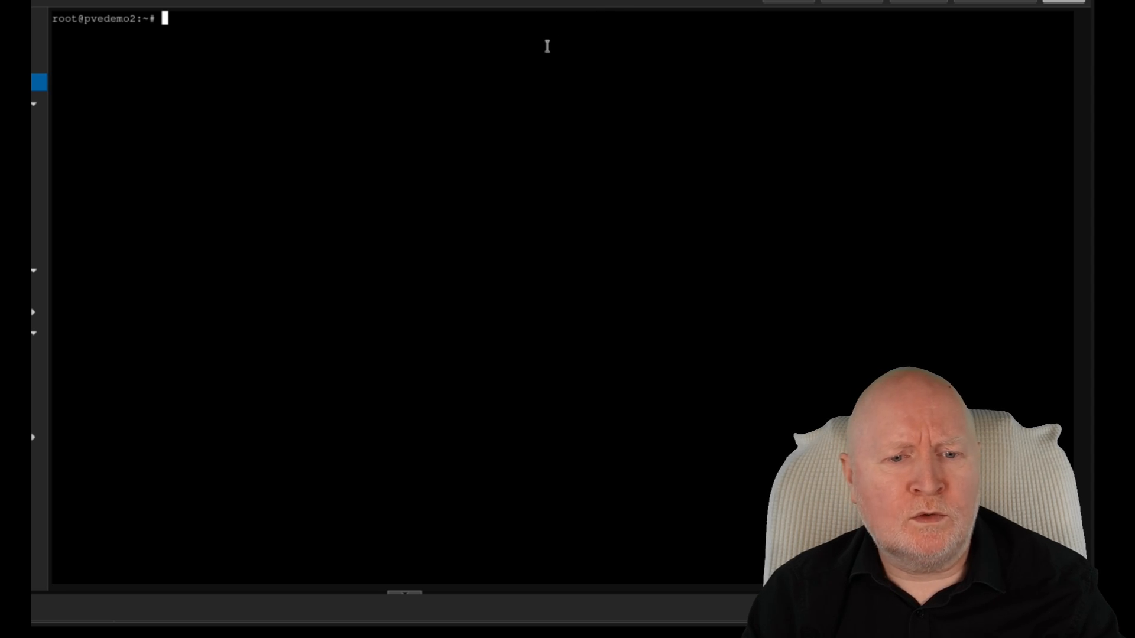
right_click(548, 45)
click(592, 141)
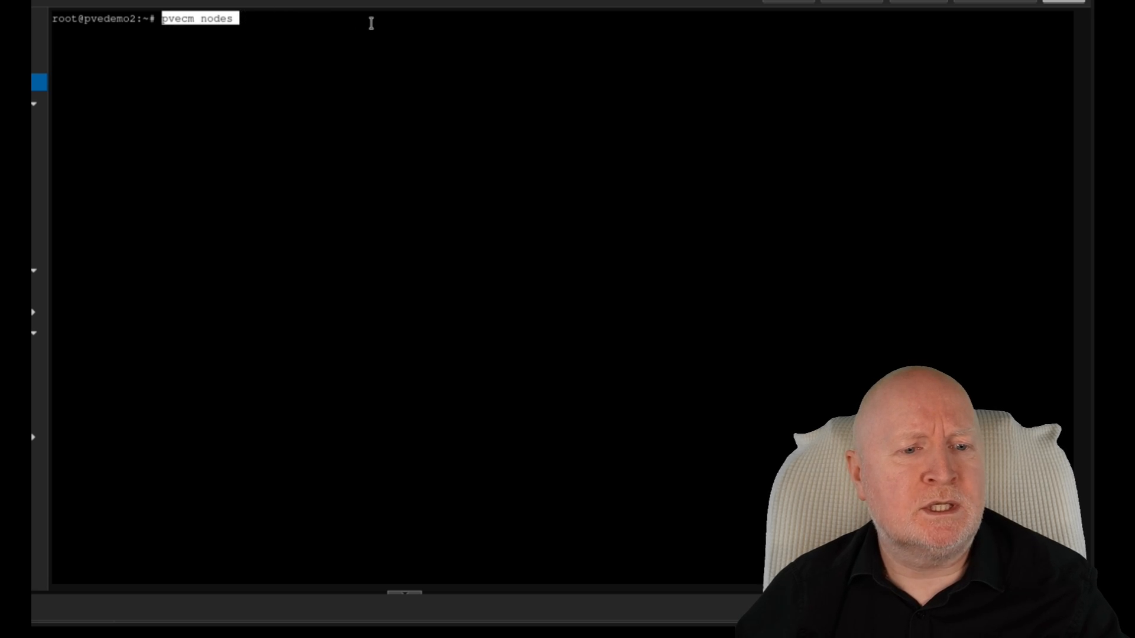
key(Return)
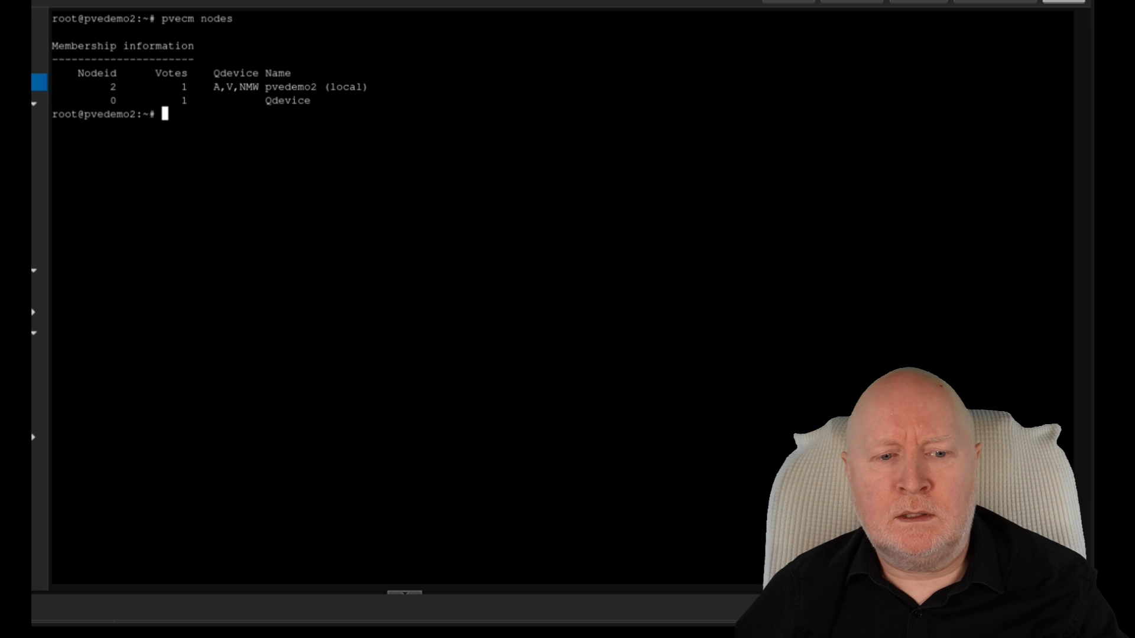
Step: Run 'pvecm delnode pvedemo1' in the pvedemo2 shell, which reports CS_ERR_NOT_EXIST for node 1
right_click(699, 66)
right_click(715, 78)
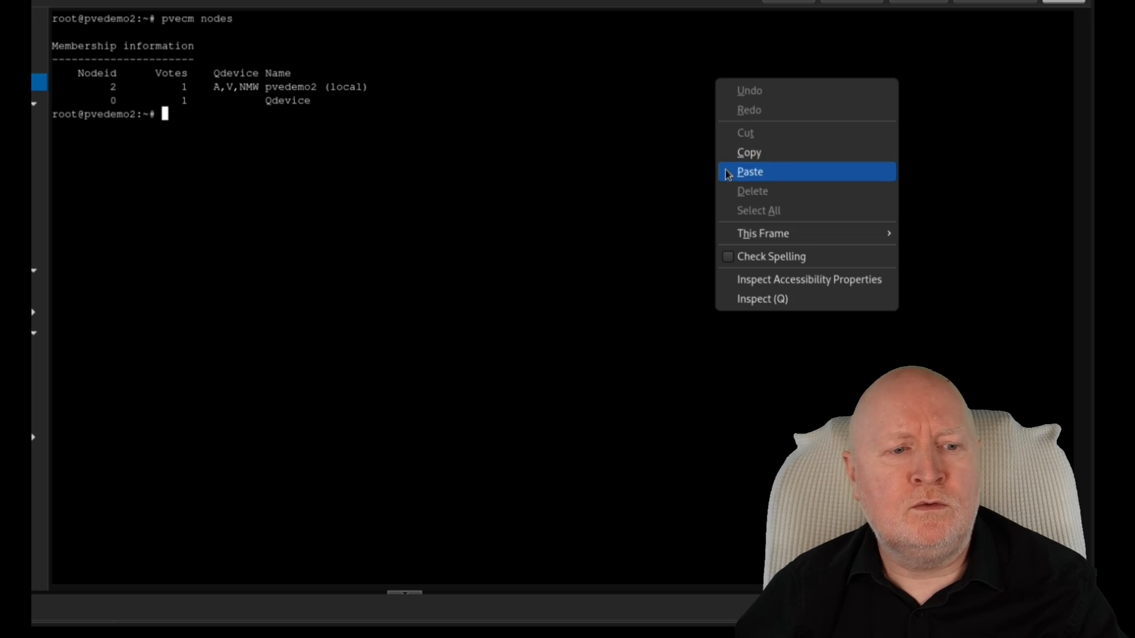
click(750, 173)
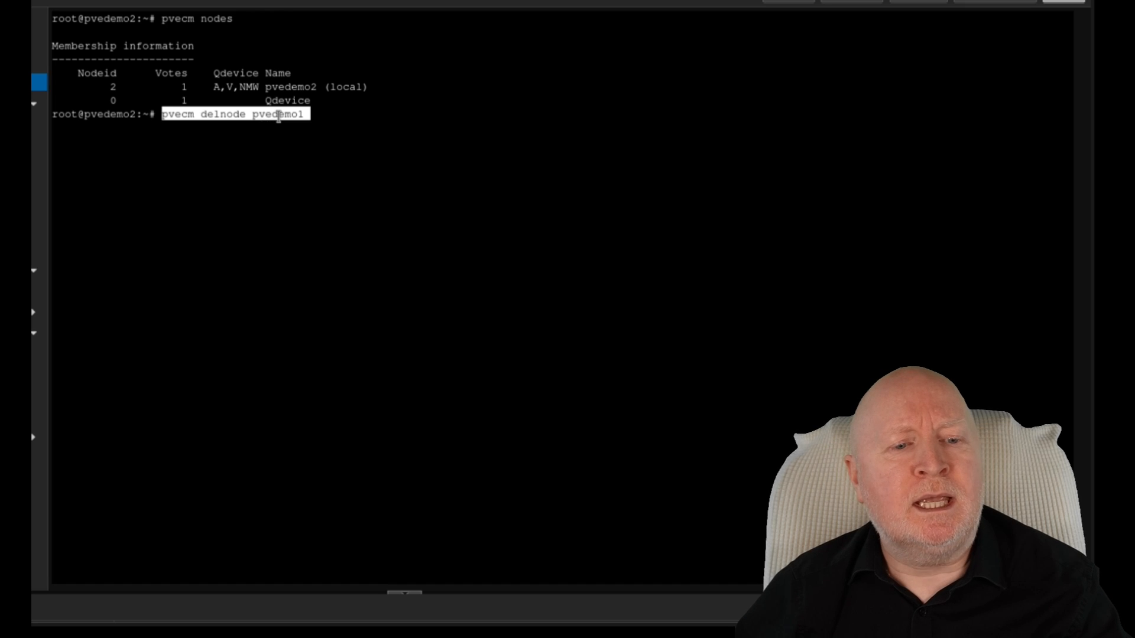
double_click(279, 115)
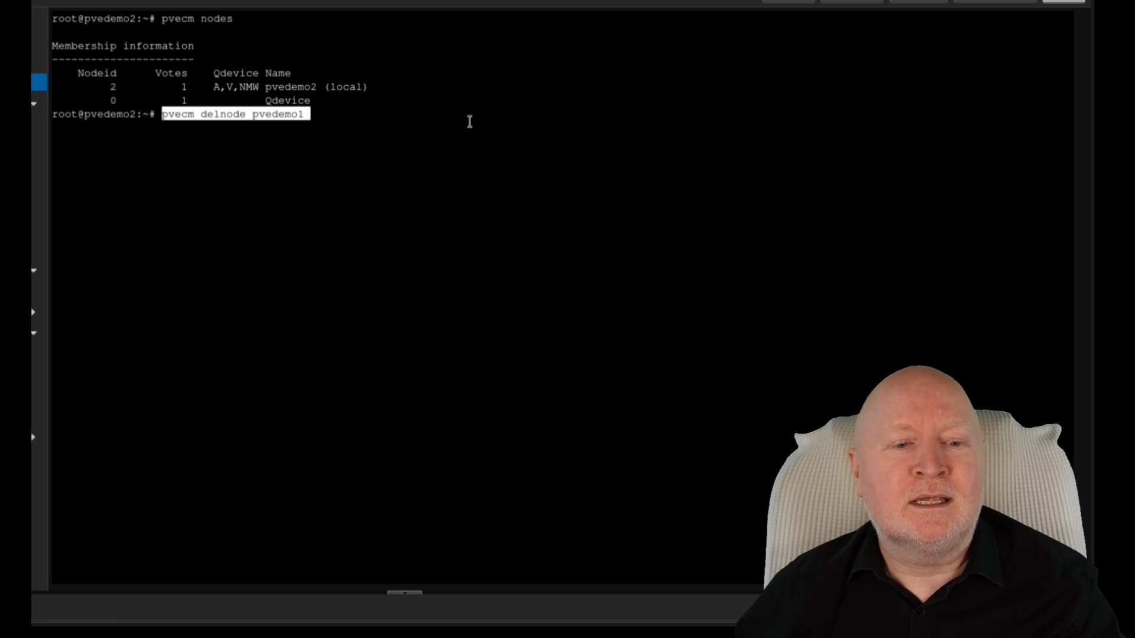
key(Return)
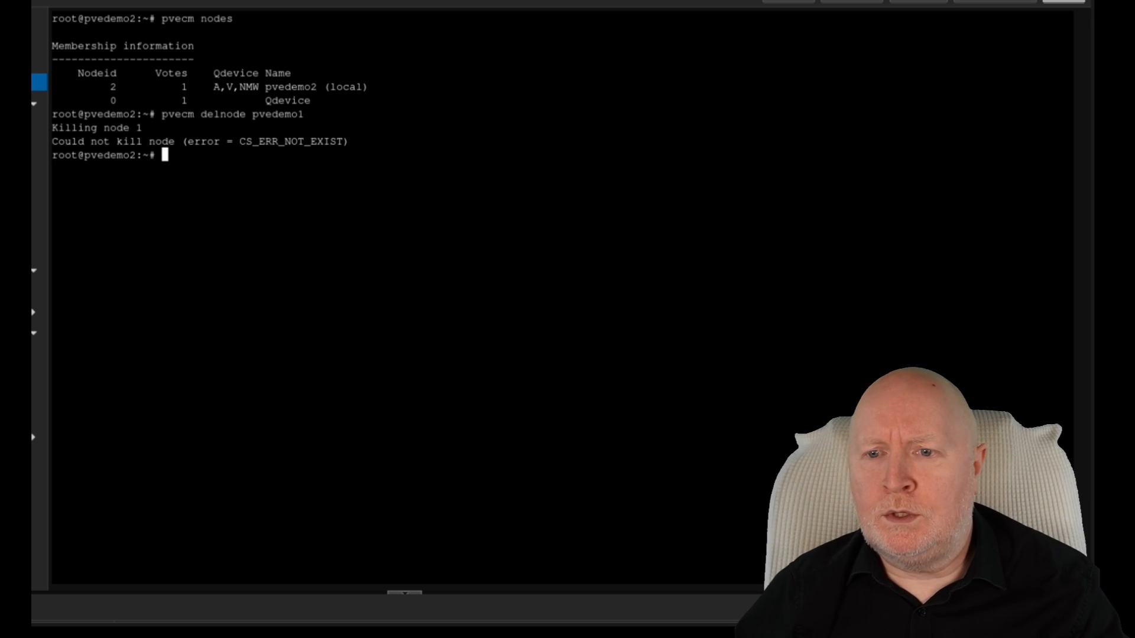
right_click(407, 94)
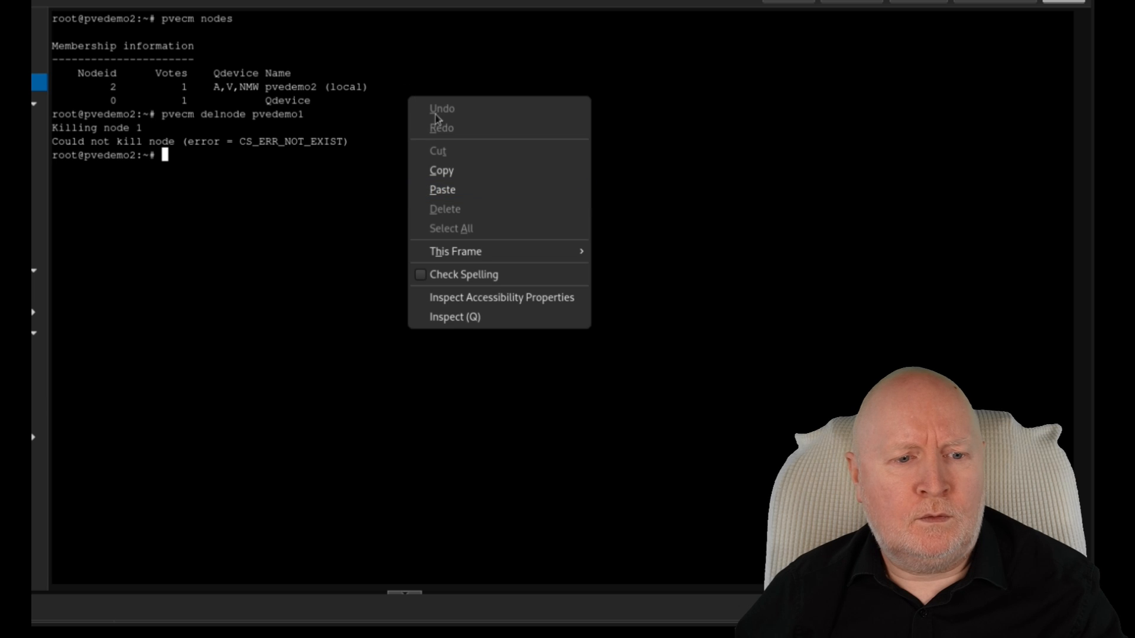
click(280, 243)
Step: Run 'pvecm status' and highlight the Highest expected and Quorum values, quorate at 2 votes
text(clear)
key(Return)
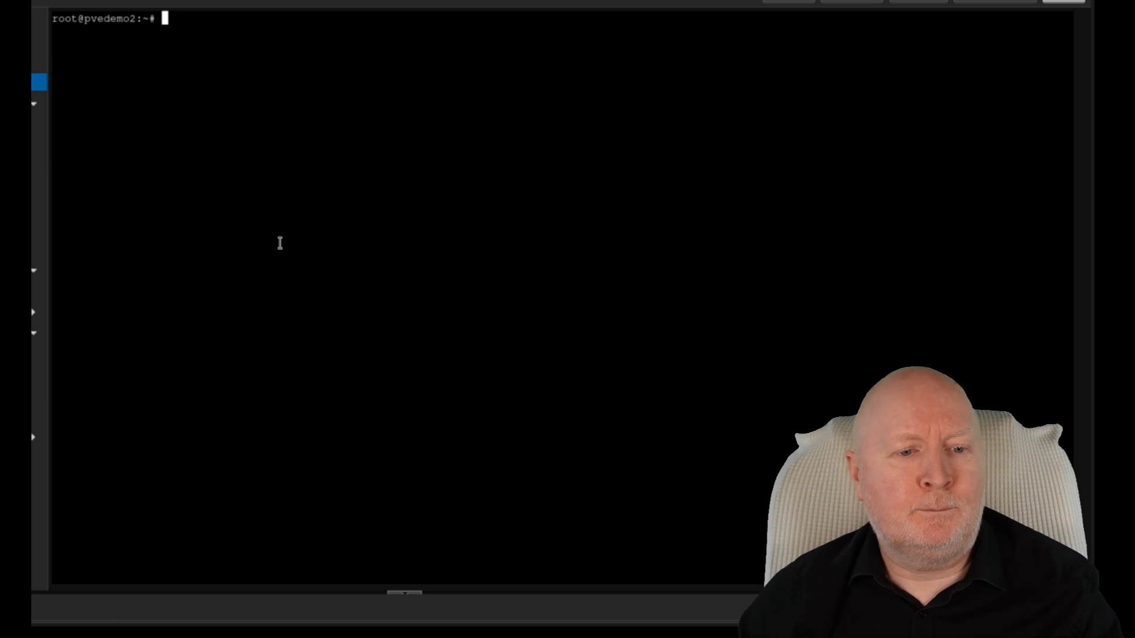
right_click(314, 202)
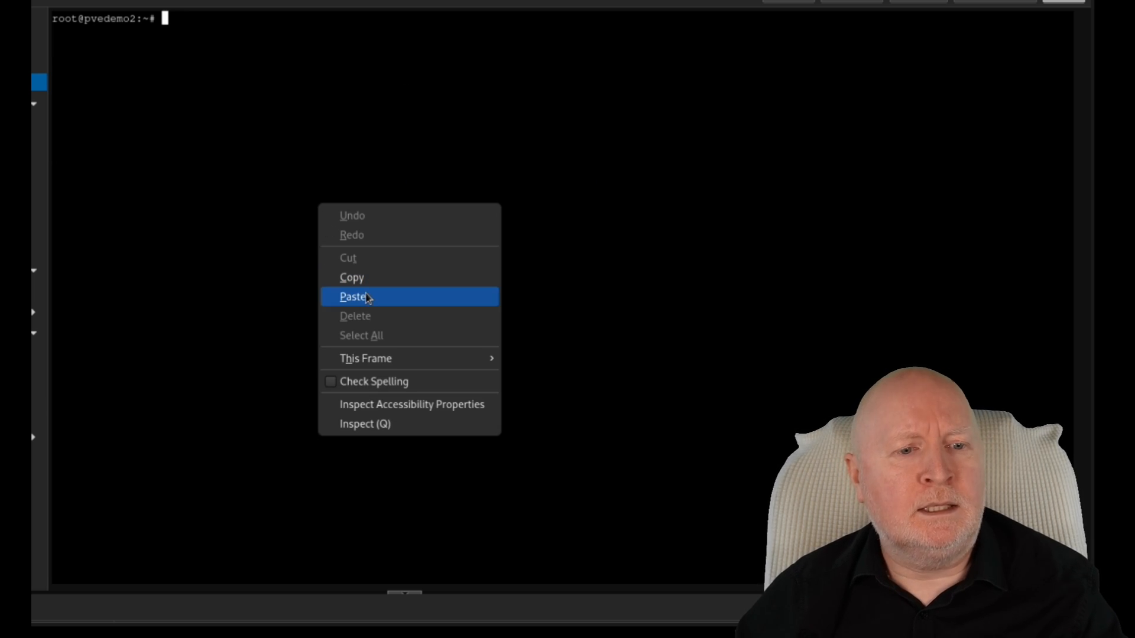
click(372, 297)
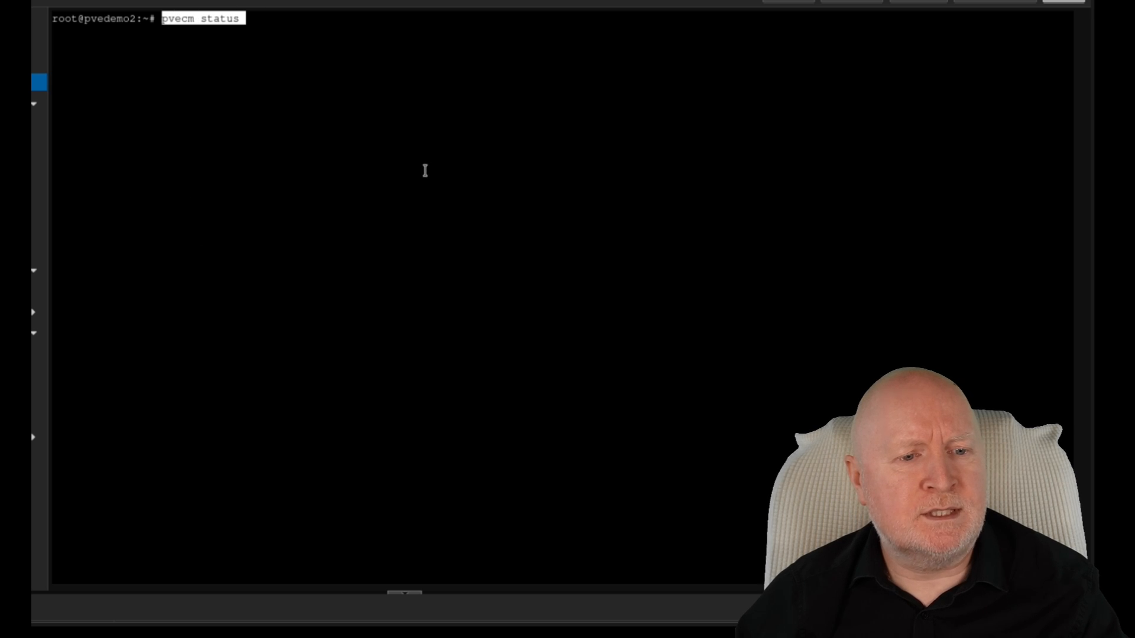
key(Return)
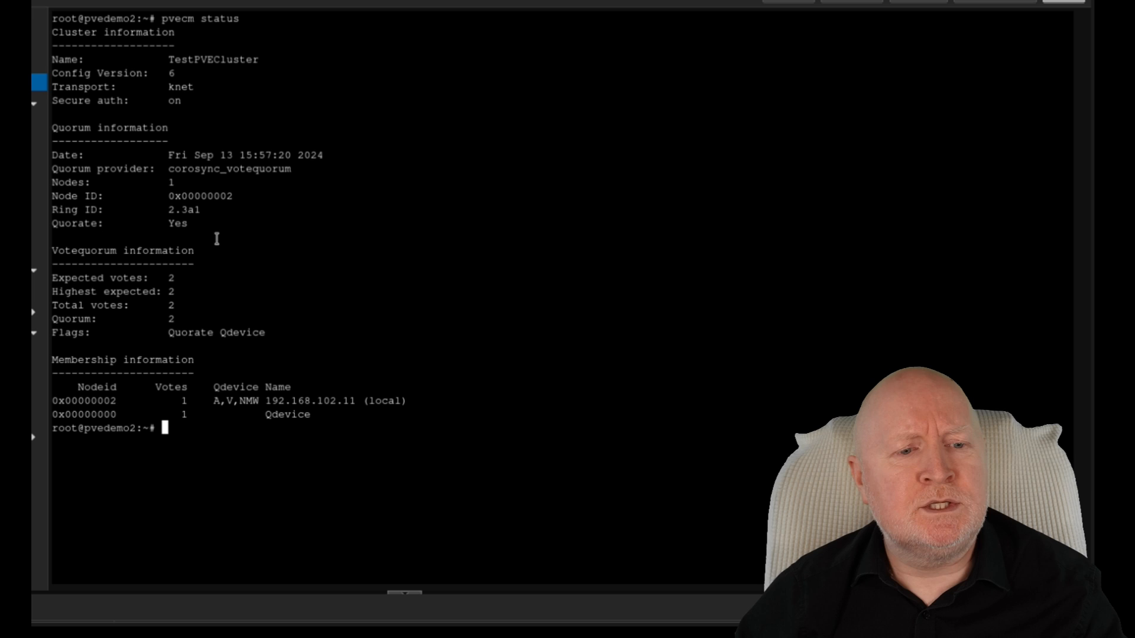
double_click(178, 298)
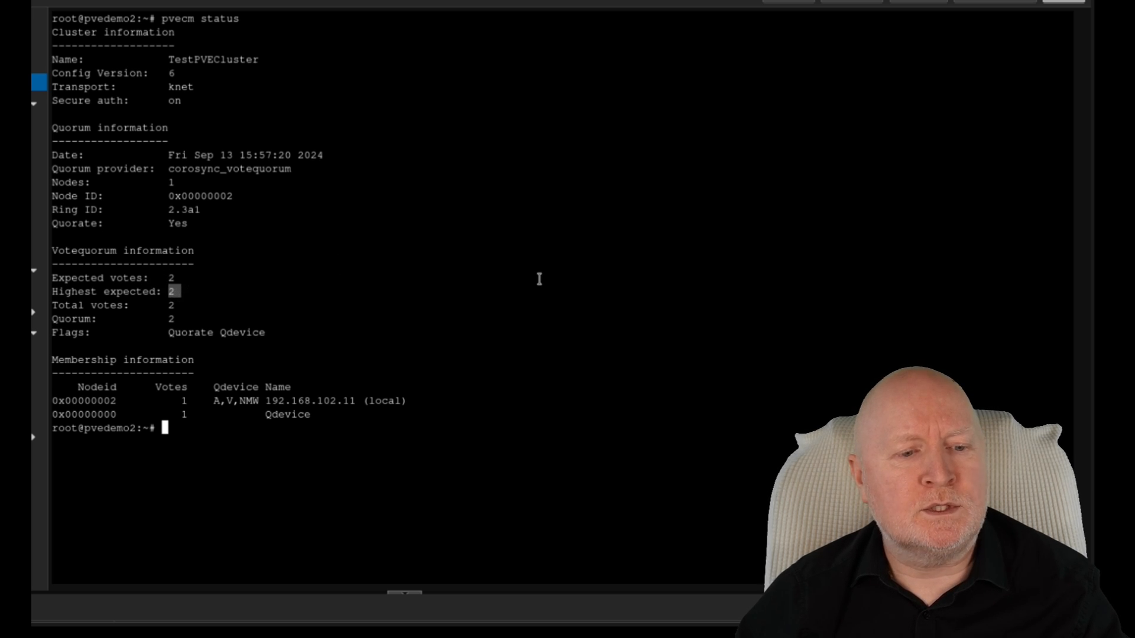
double_click(172, 318)
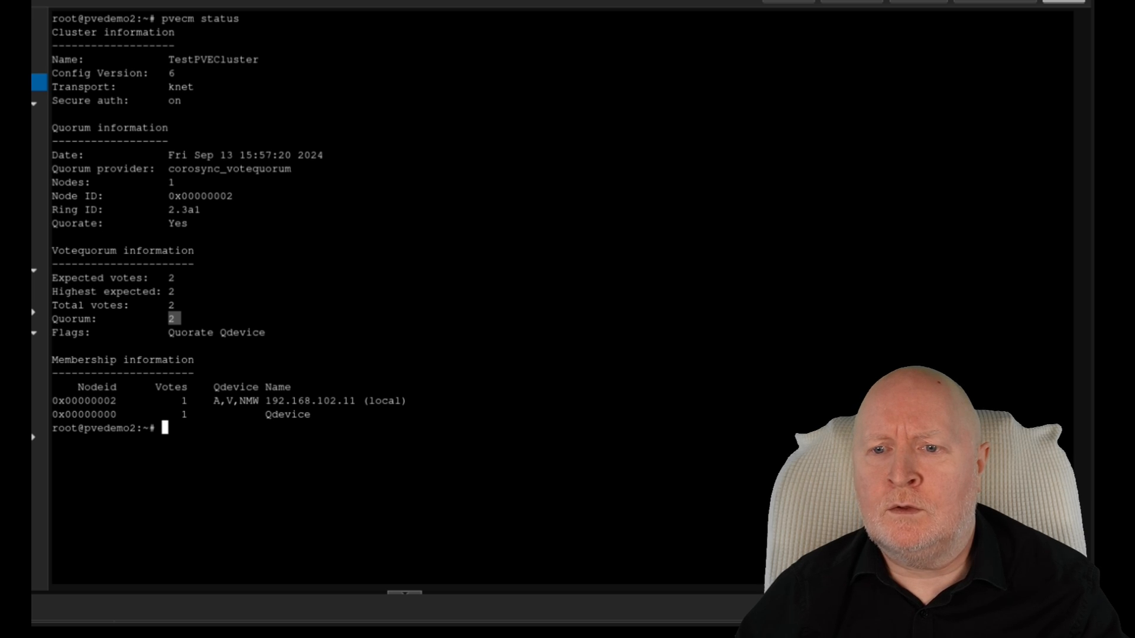
click(840, 161)
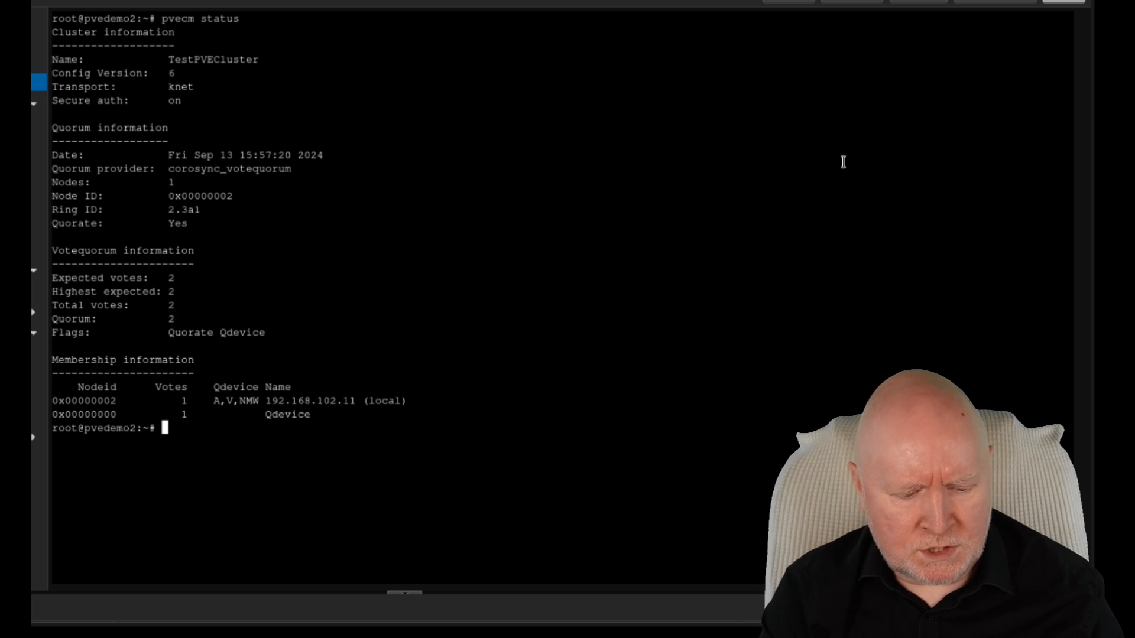
Step: Run 'ls -l /etc/pve/nodes/pvedemo1' to list the leftover files, then clear the shell
text(clear)
key(Return)
right_click(592, 216)
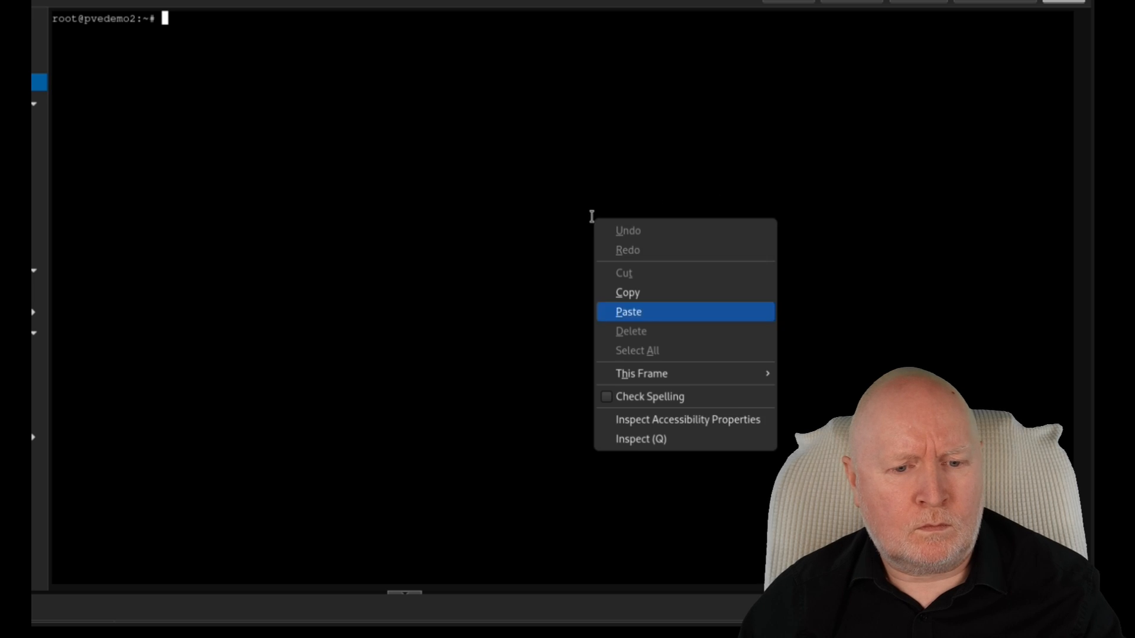
click(648, 313)
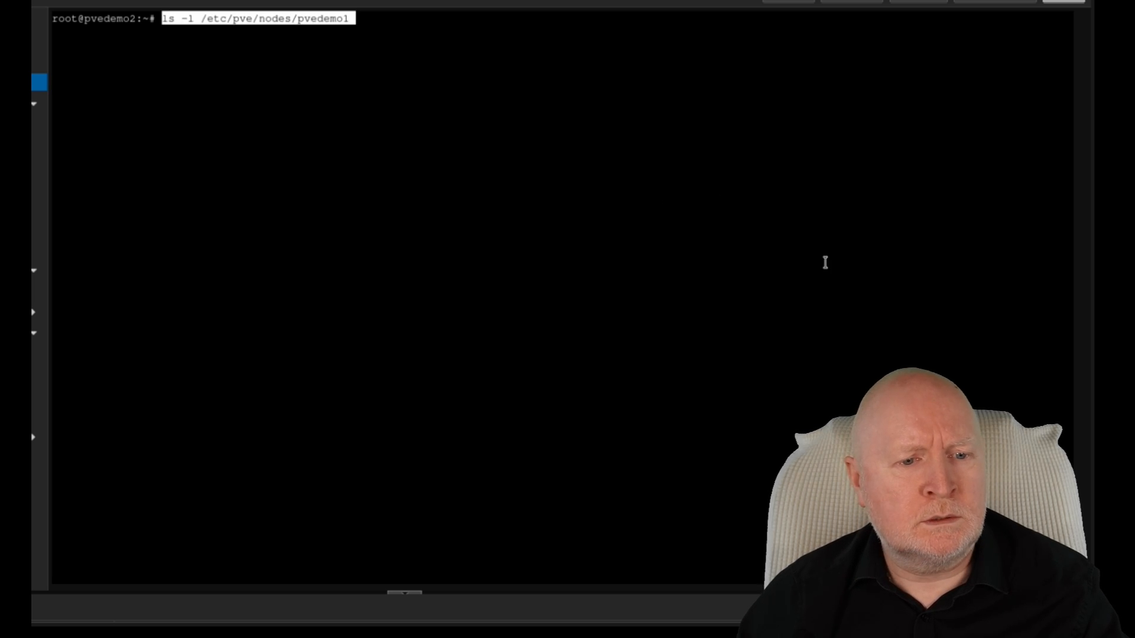
key(Return)
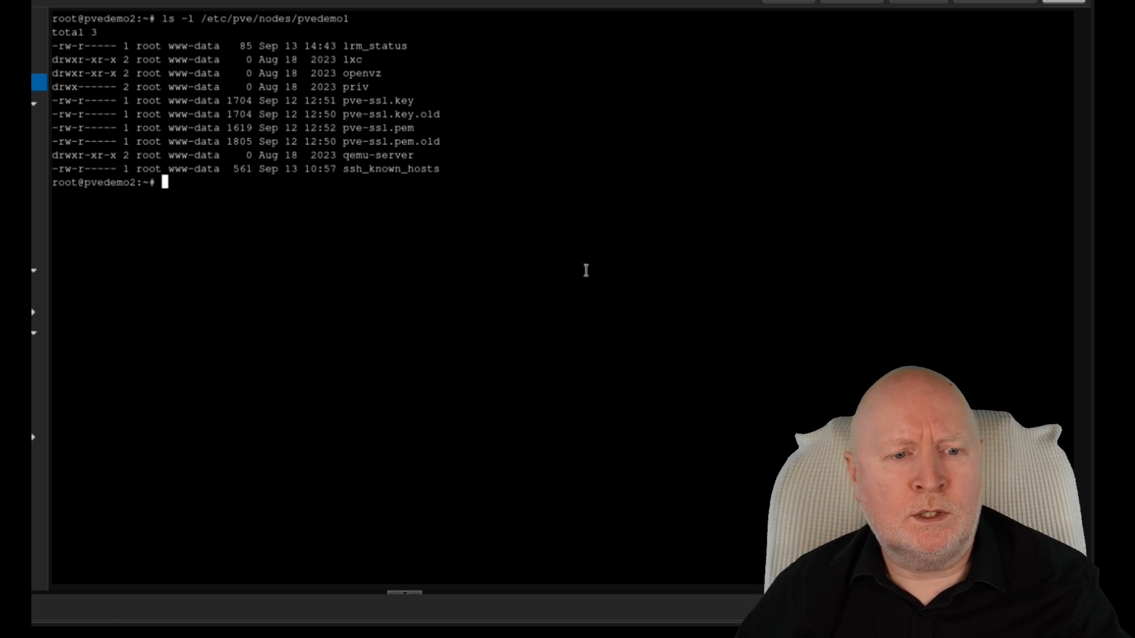
right_click(476, 239)
click(501, 336)
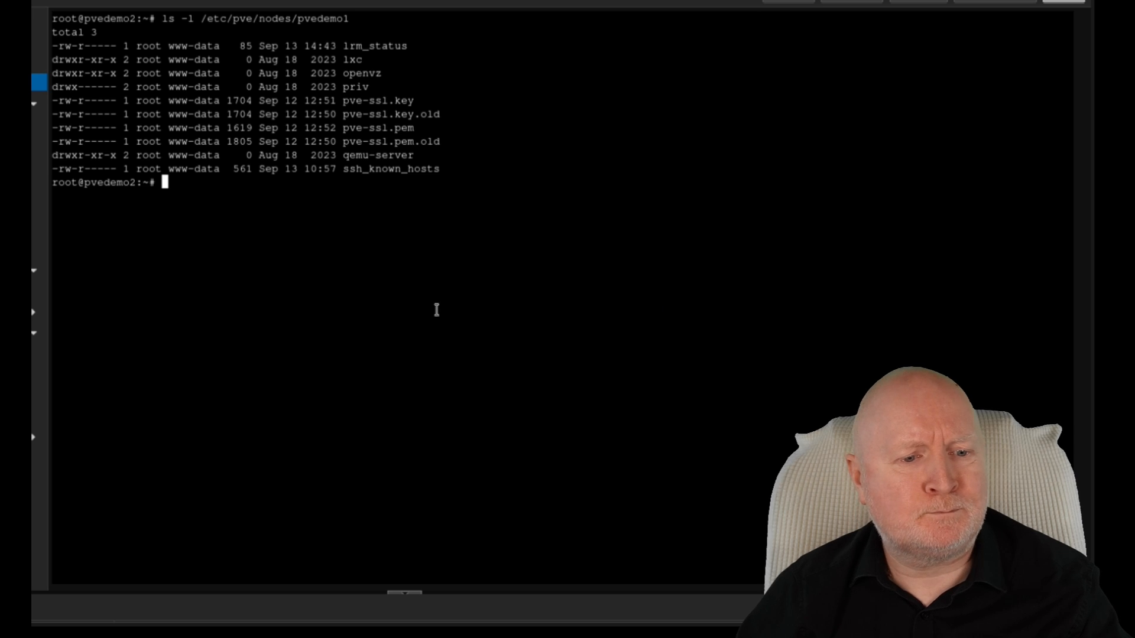
text(clear)
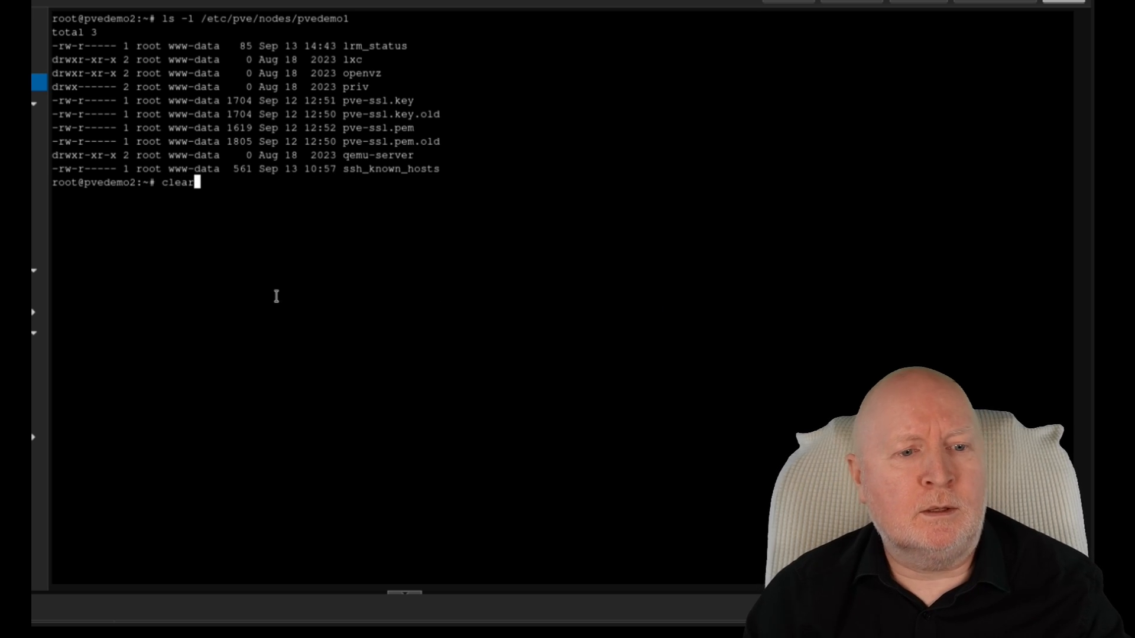
key(Return)
Step: Delete pvedemo1's leftover folder with 'rm -rf /etc/pve/nodes/pvedemo1'
right_click(518, 227)
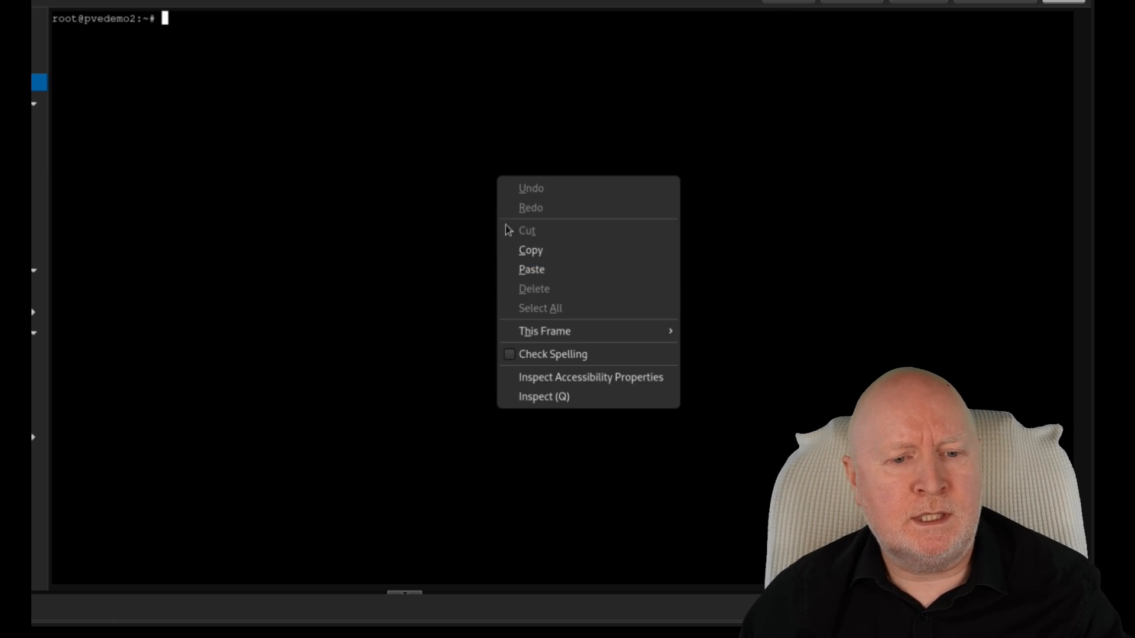
click(530, 270)
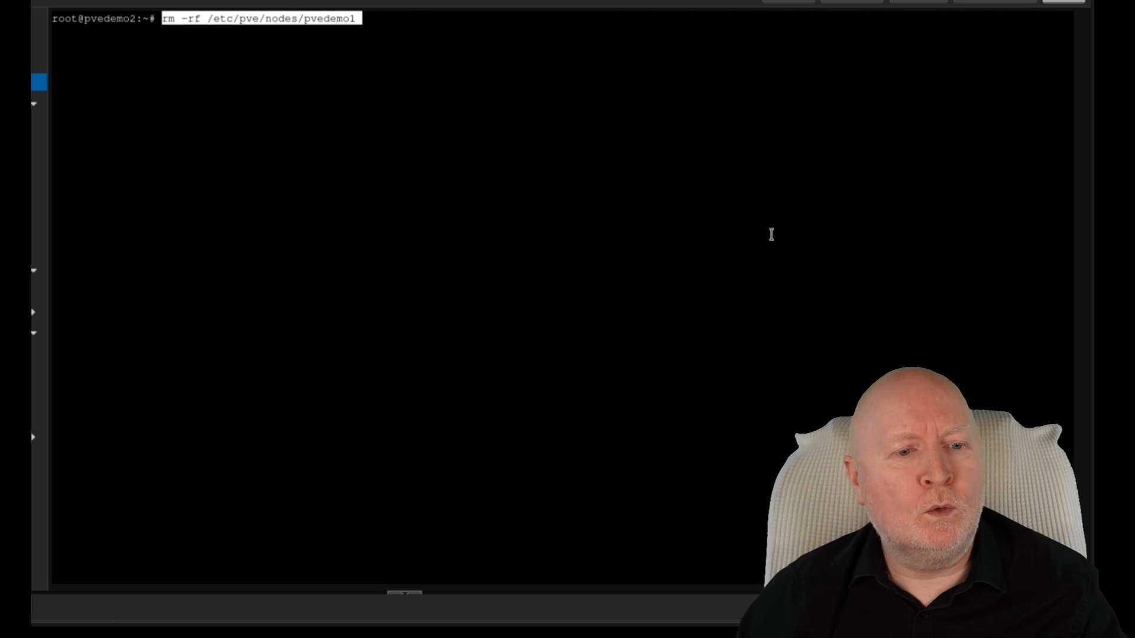
key(Return)
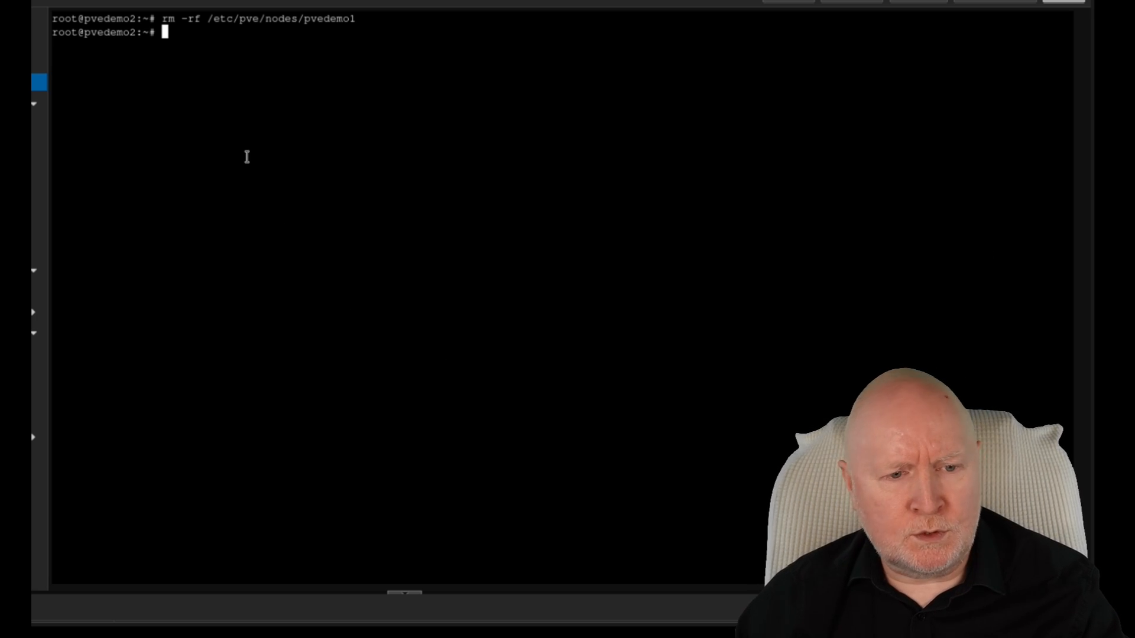
Step: Run 'clear' to return the shell to a fresh prompt
right_click(271, 157)
click(271, 156)
text(lear)
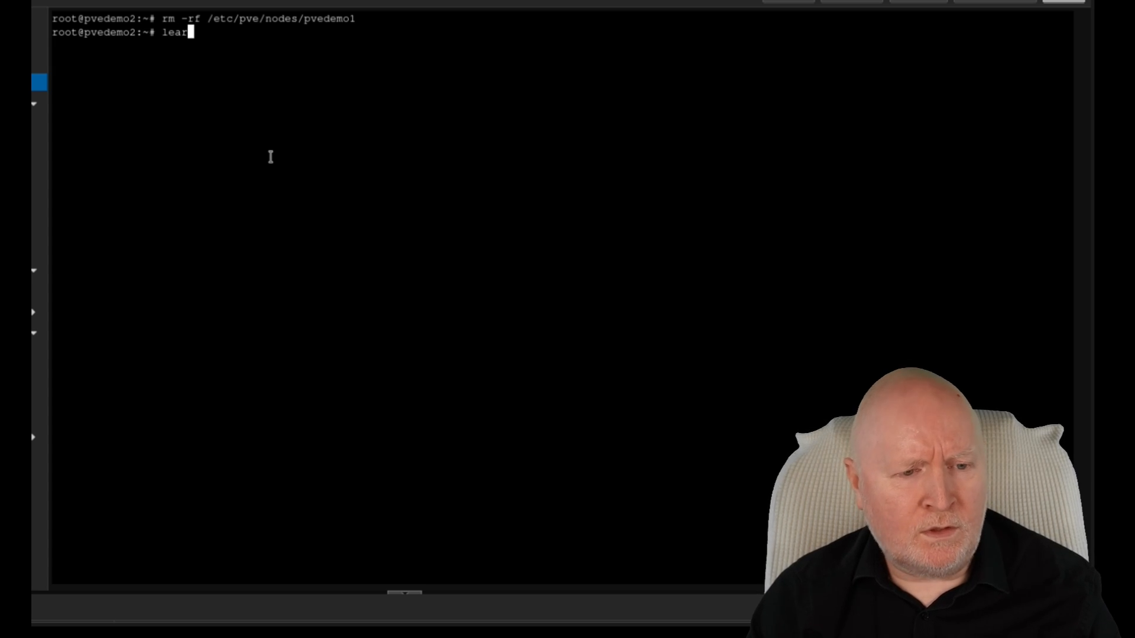
key(Left)
key(Home)
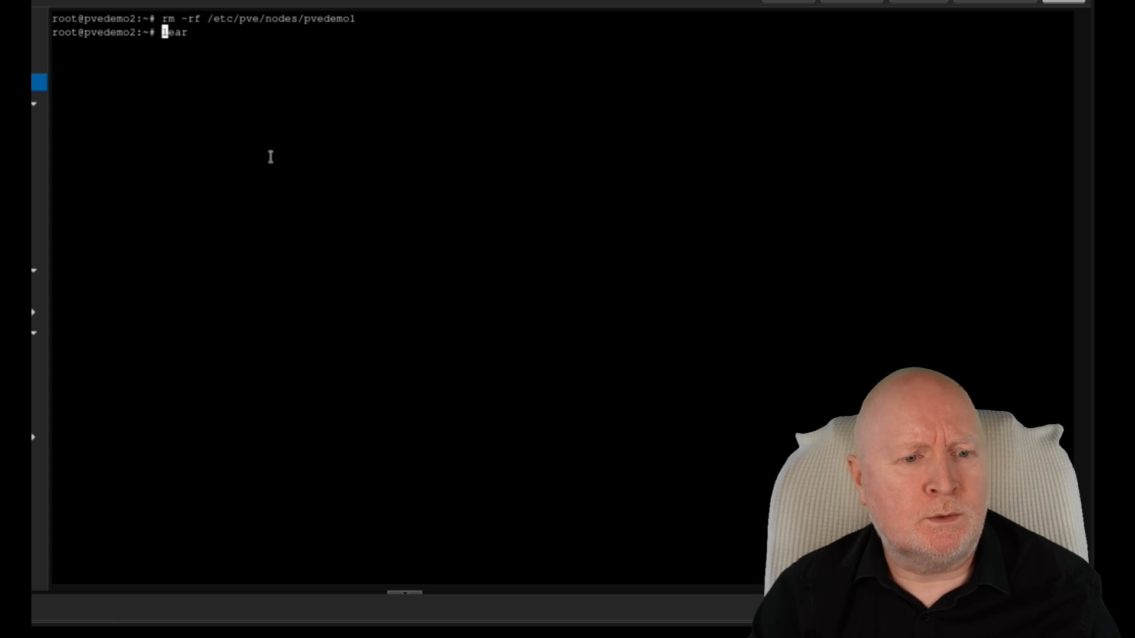
text(c)
key(Return)
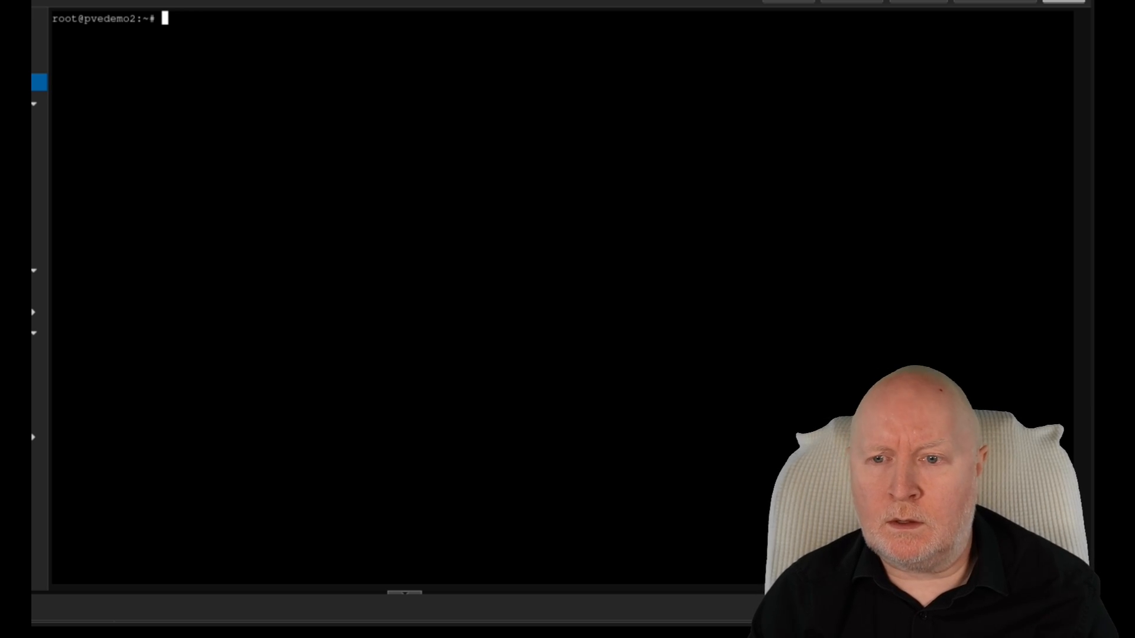
Step: Open /etc/pve/priv/known_hosts in nano and locate the pvedemo1 and 192.168.102.10 entries
right_click(350, 193)
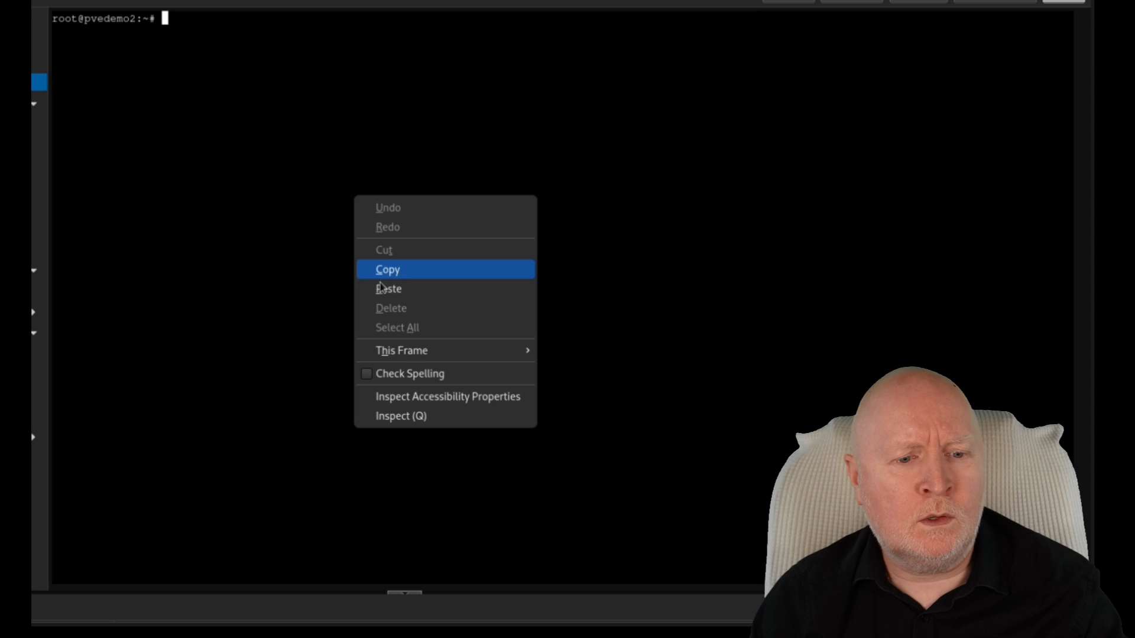
click(388, 288)
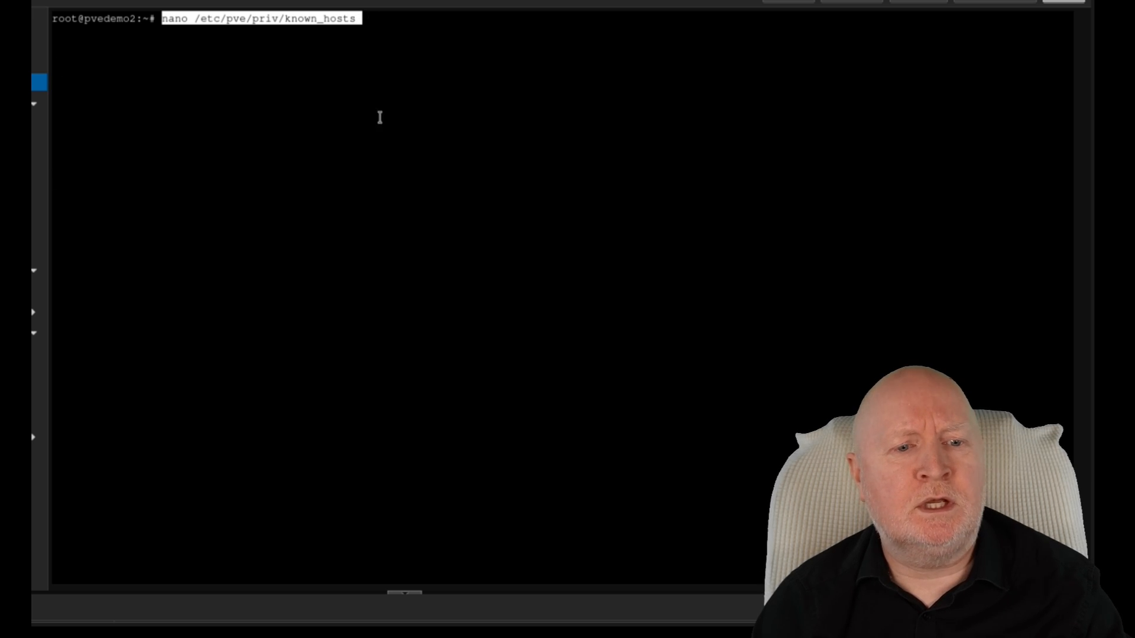
key(Return)
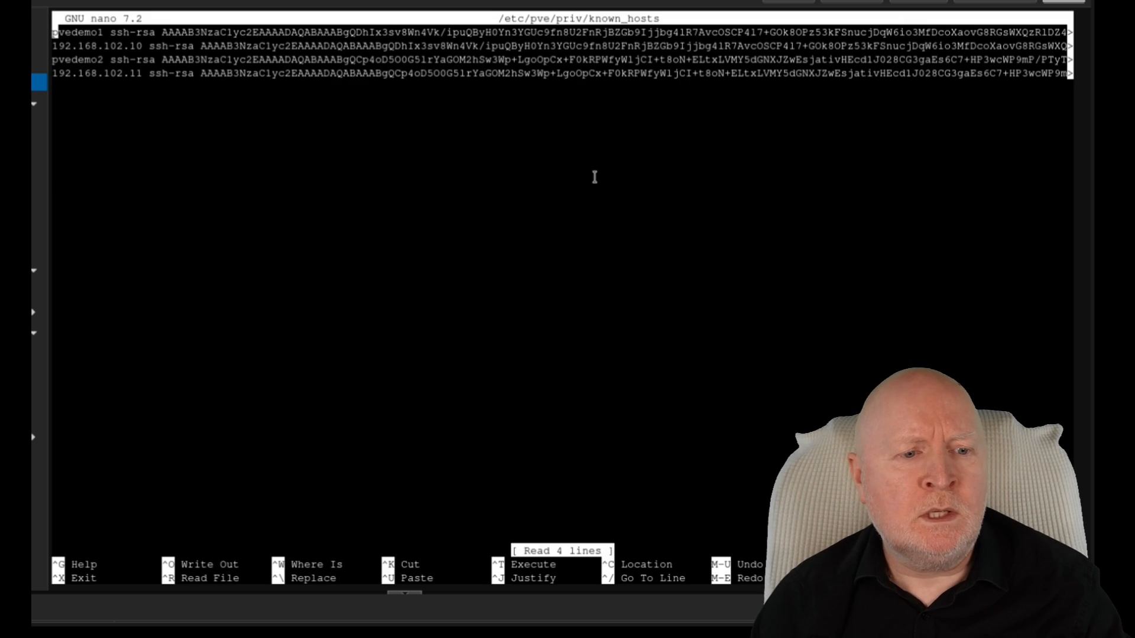
key(Down)
key(Down)
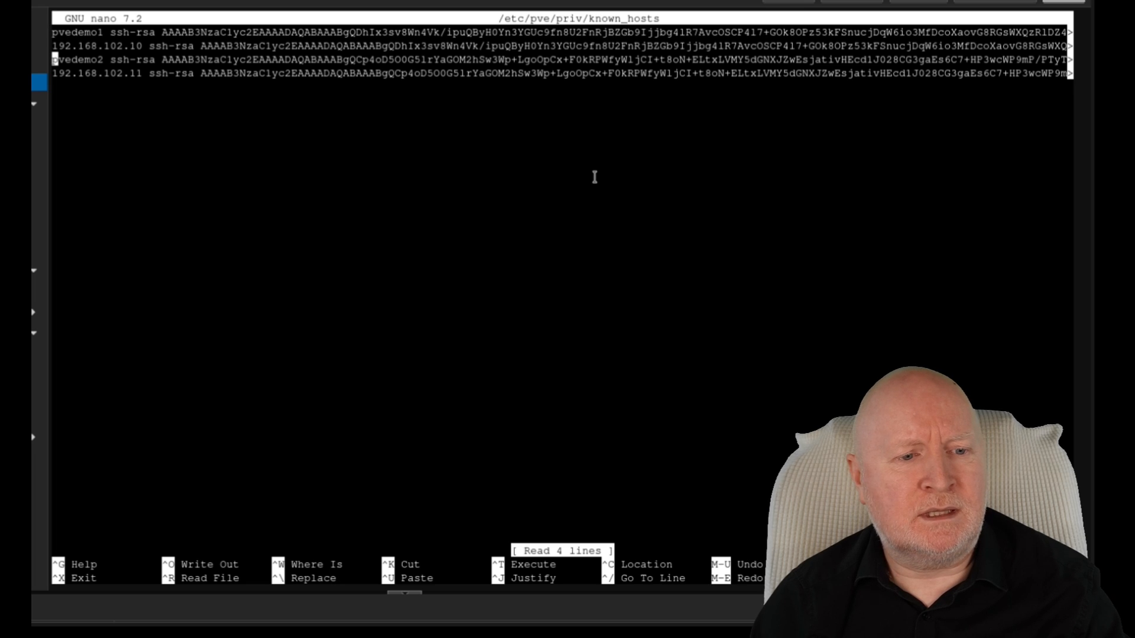
key(Down)
key(Down)
key(Up)
key(Up)
key(Up)
key(Up)
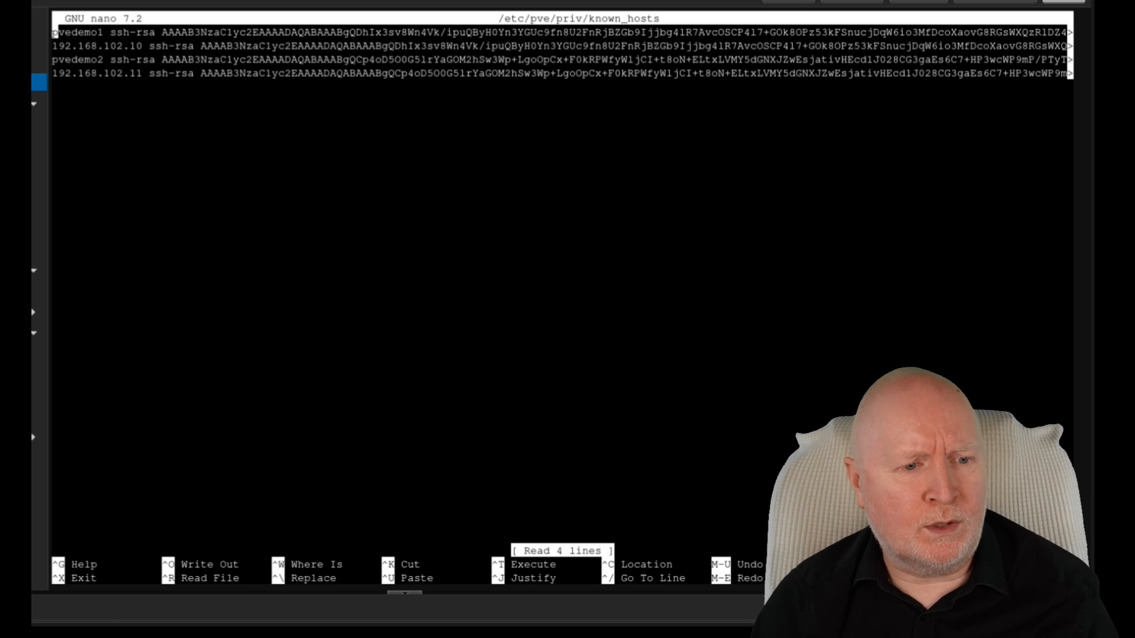
key(Down)
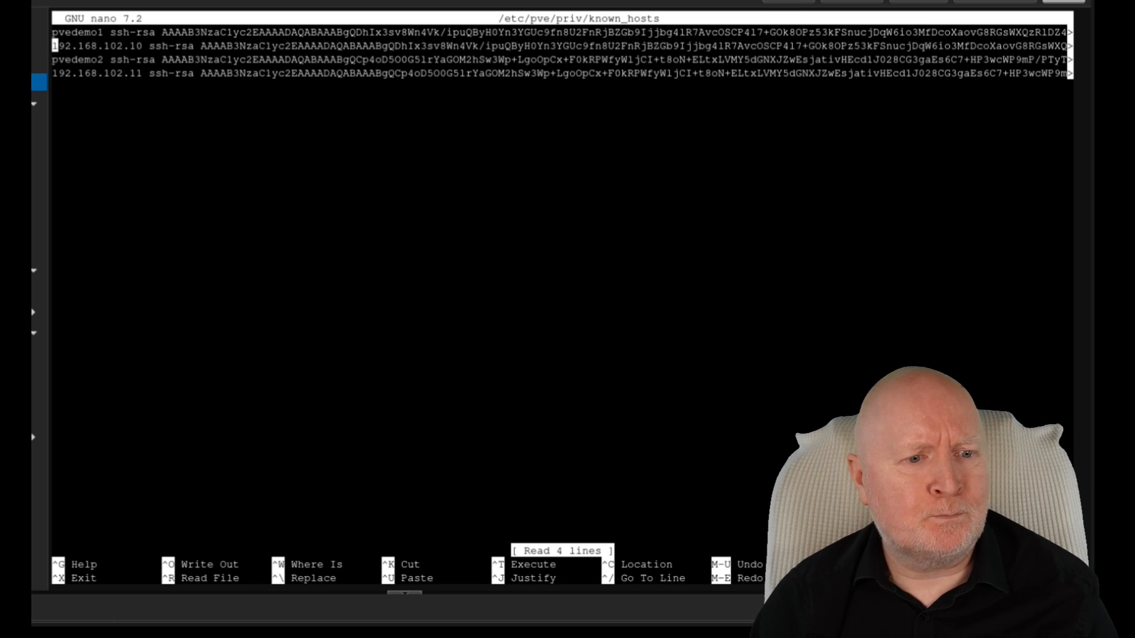
key(Down)
key(Down)
key(Up)
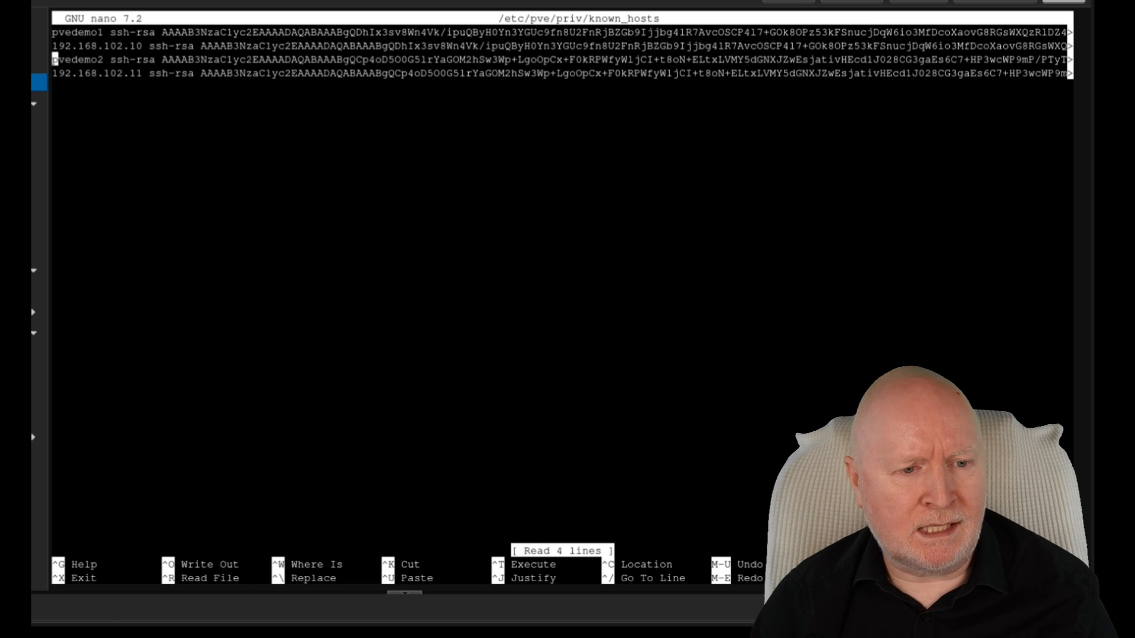
Step: Cut the pvedemo1 and 192.168.102.10 host key lines and save known_hosts
key(shift+Up)
key(shift+Up)
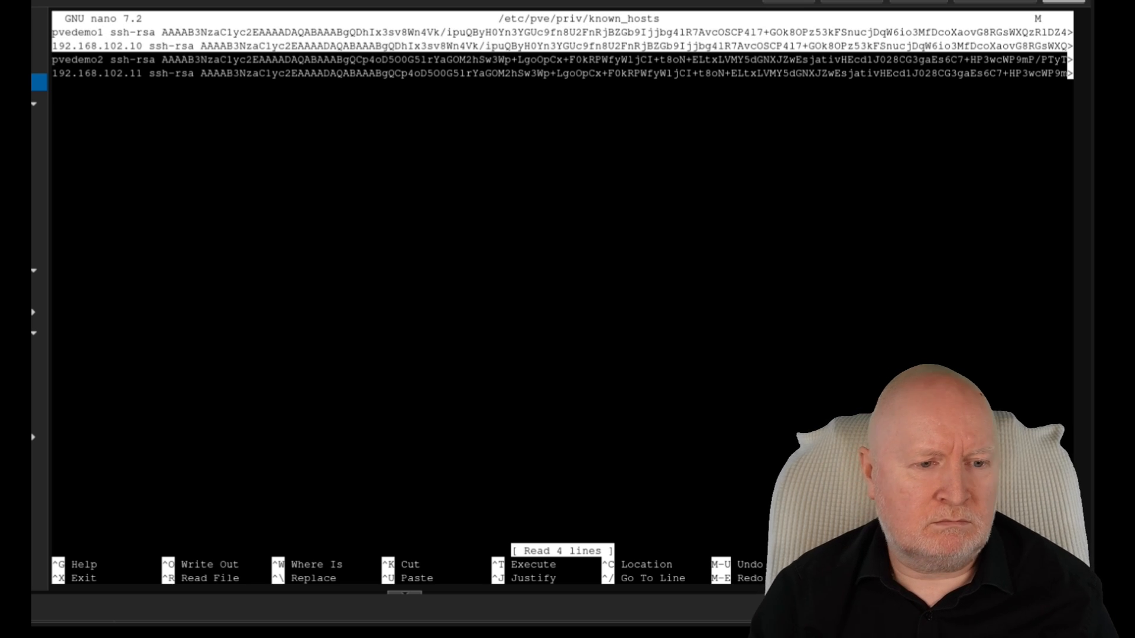
key(Down)
key(Down)
key(shift+Up)
key(shift+Up)
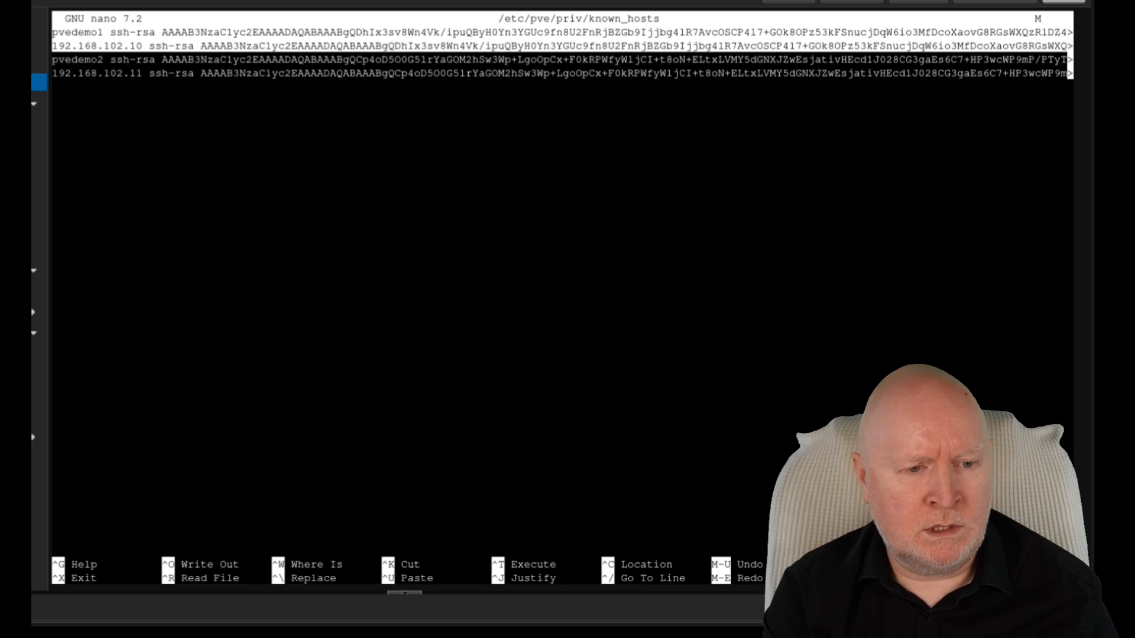
key(ctrl+k)
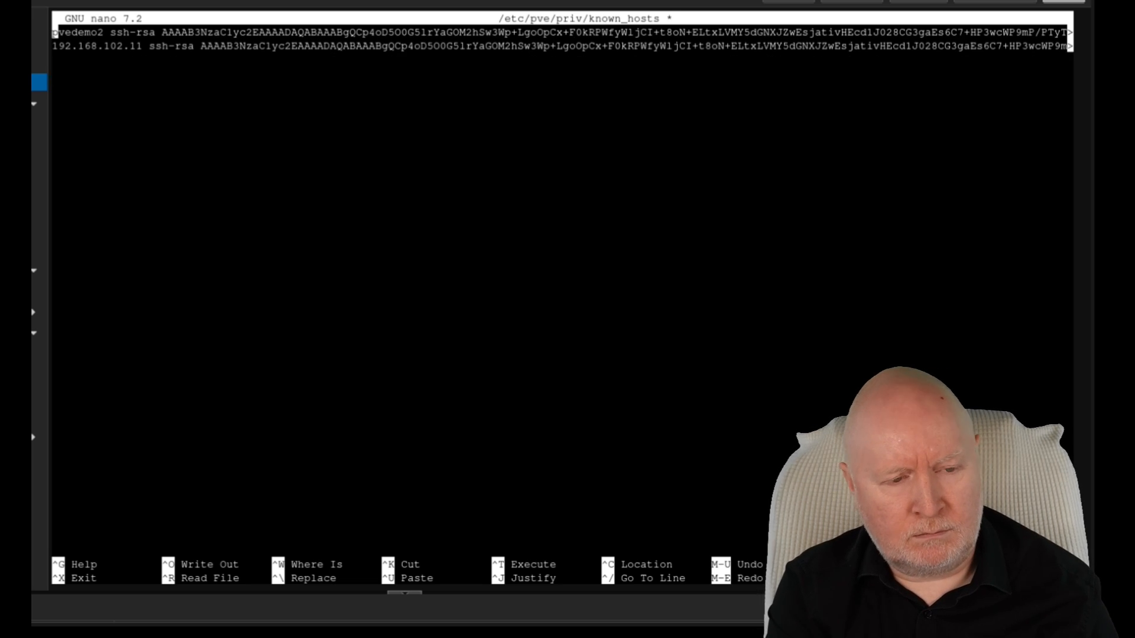
key(ctrl+x)
key(y)
key(Return)
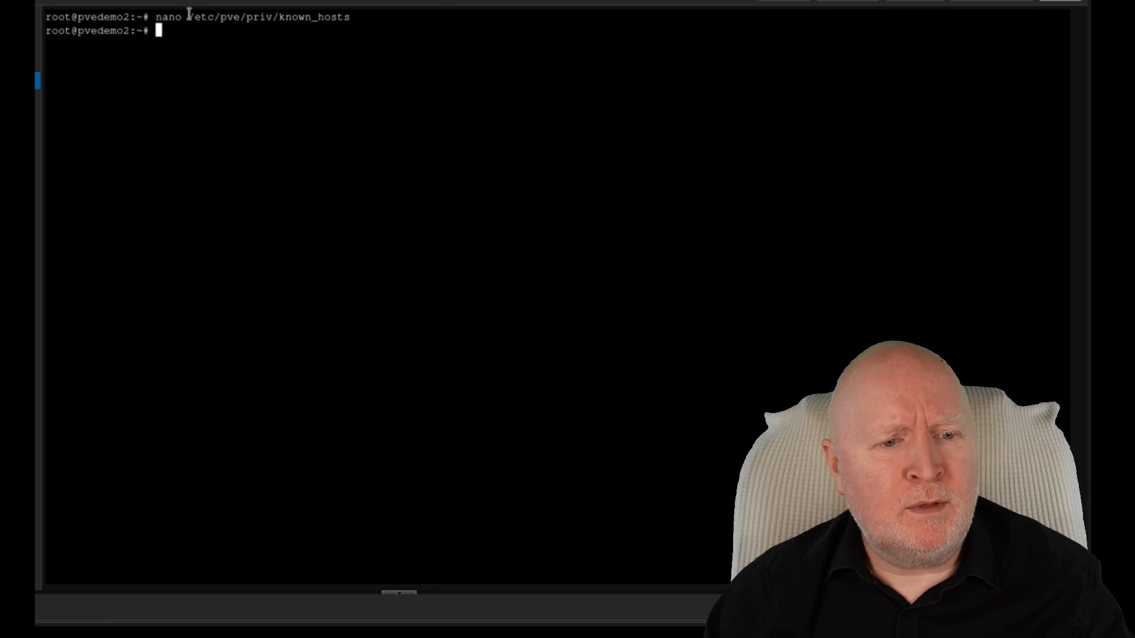
Step: Select the /etc/pve/ path in the nano command, then clear the selection at the prompt
drag(190, 13, 247, 21)
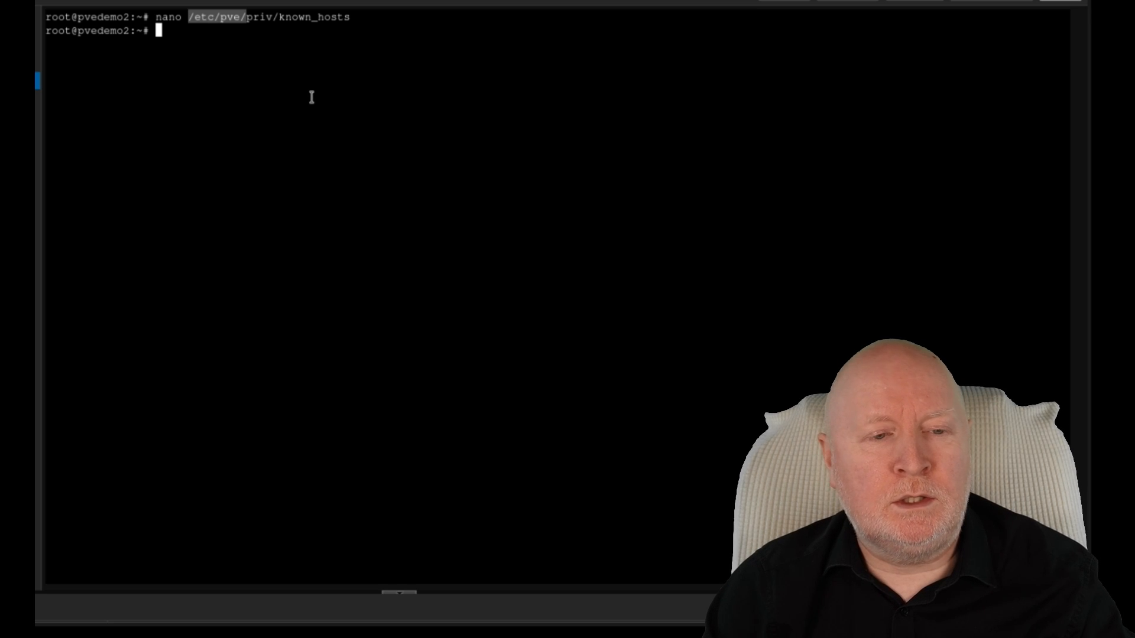
click(167, 121)
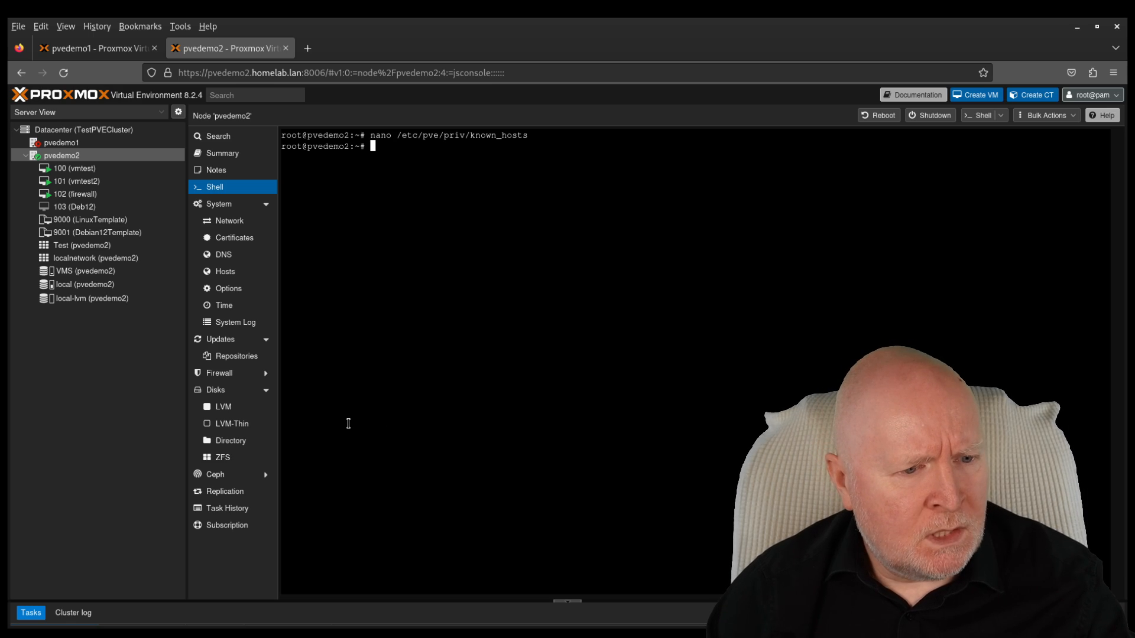
Step: Review the Datacenter HA status, then go back to the pvedemo2 node shell
click(81, 131)
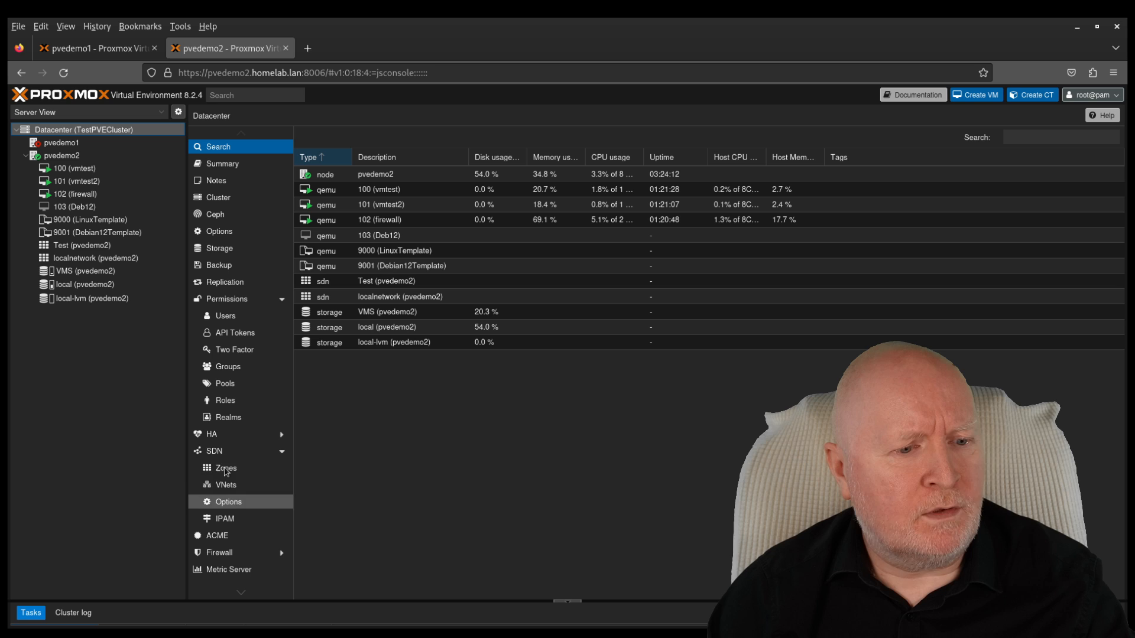
click(226, 438)
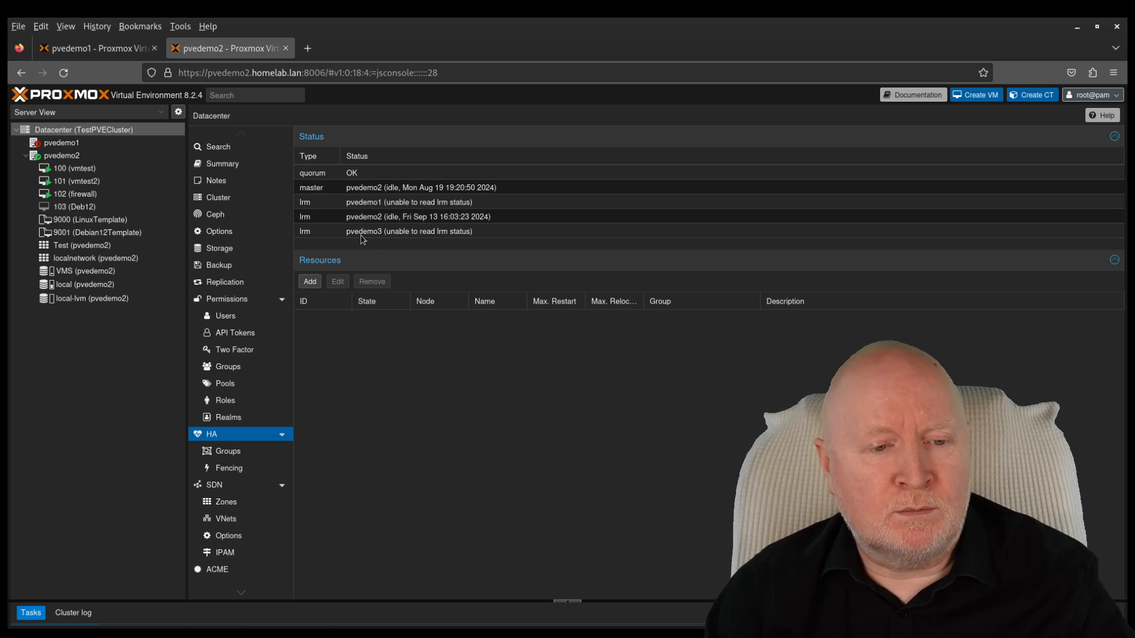
click(70, 156)
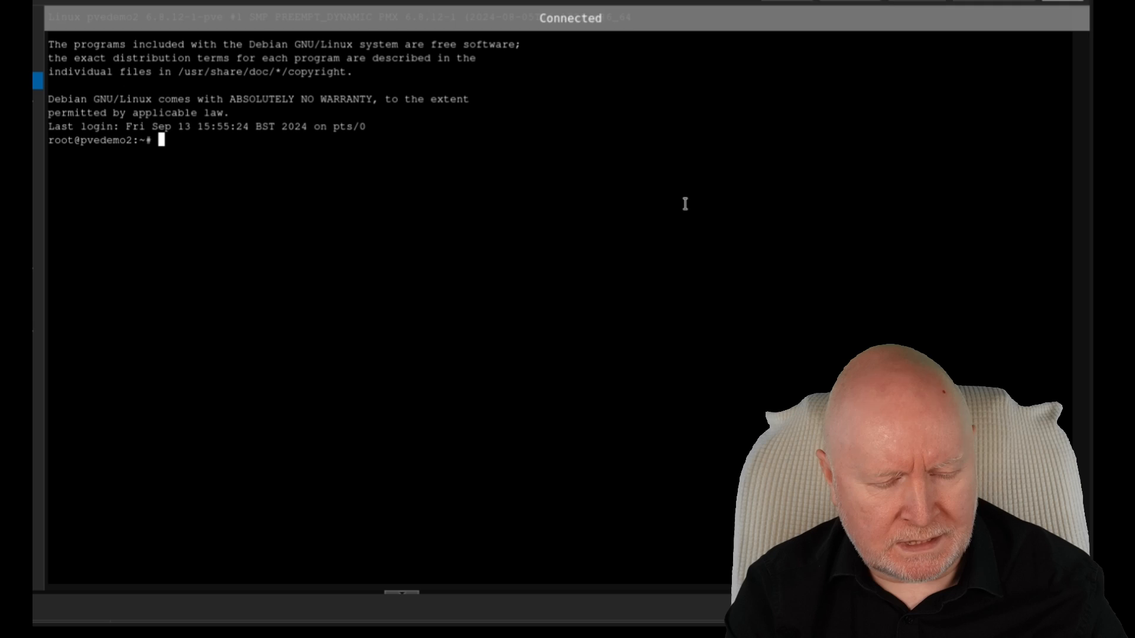
Step: Clear the pvedemo2 shell and run 'systemctl stop pve-ha-crm.service'
text(clear)
key(Return)
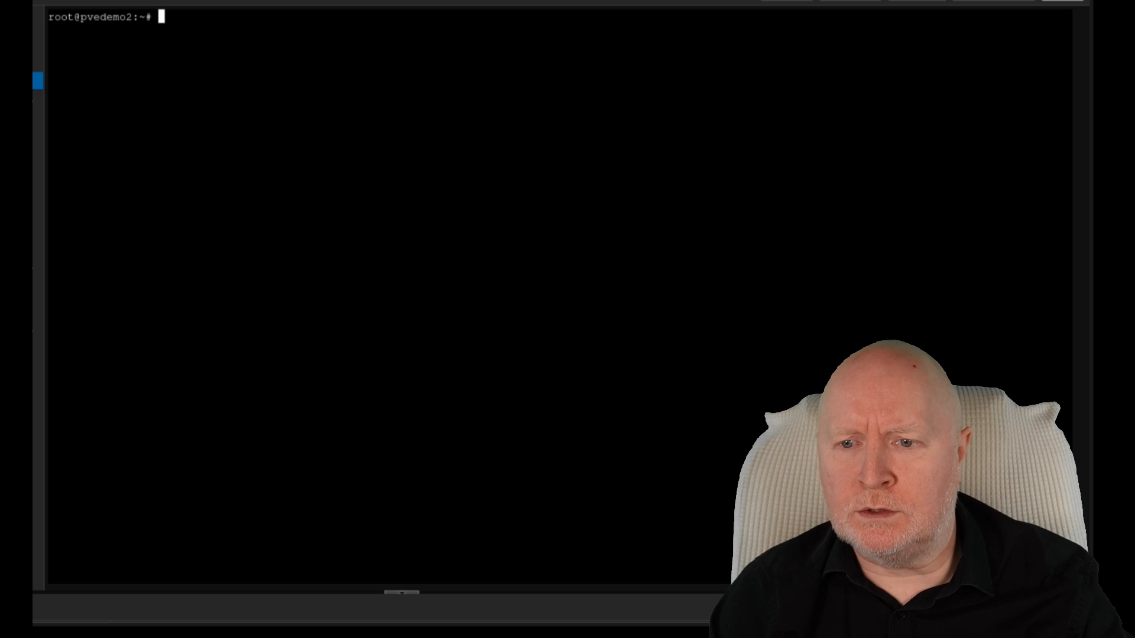
right_click(331, 170)
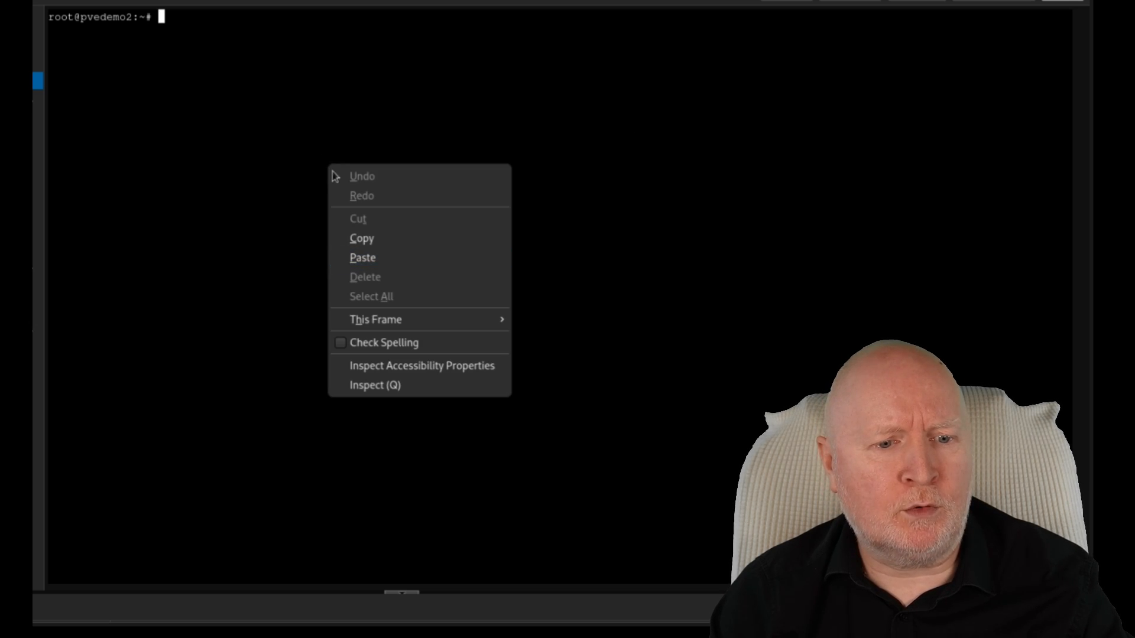
click(349, 258)
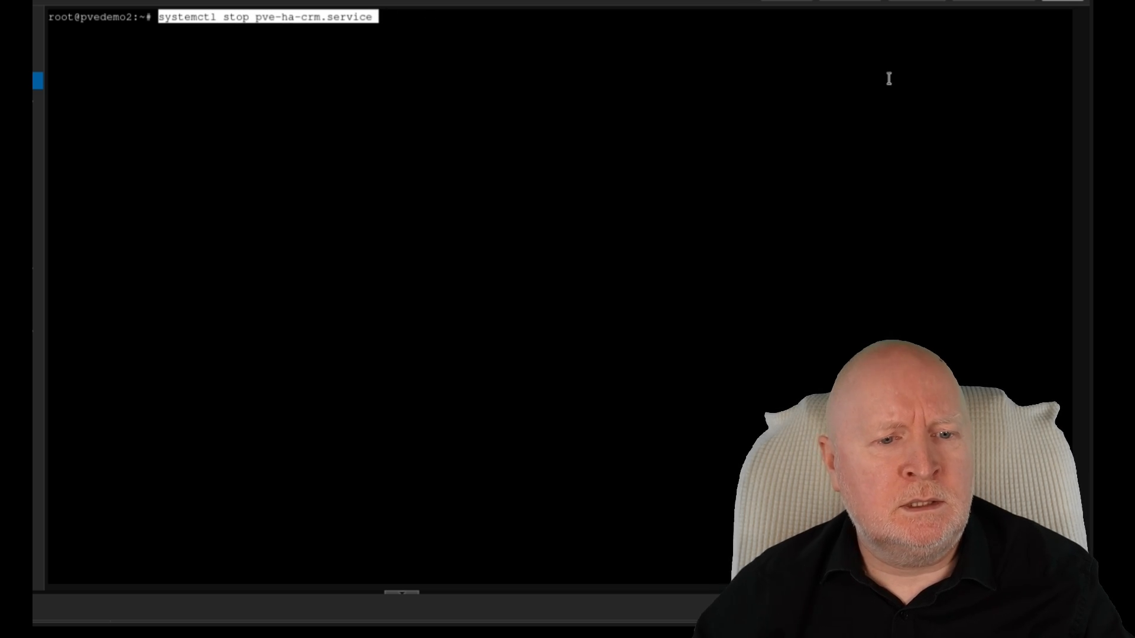
key(Return)
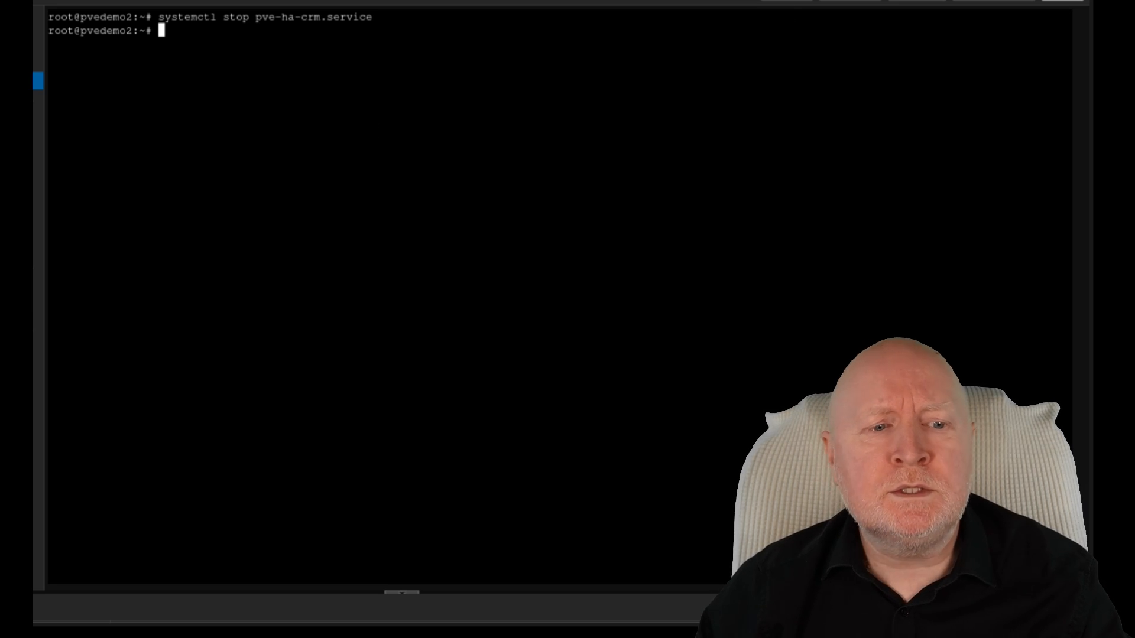
right_click(324, 147)
click(140, 276)
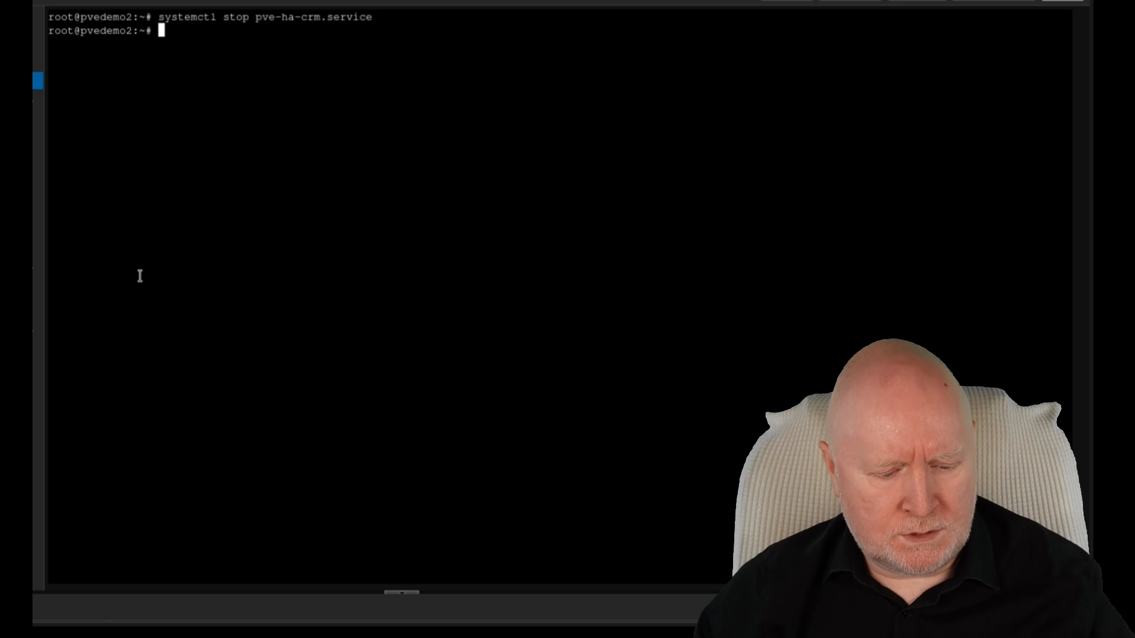
Step: Clear the pvedemo2 shell and delete /etc/pve/ha/manager_status with rm -f
text(clear)
key(Return)
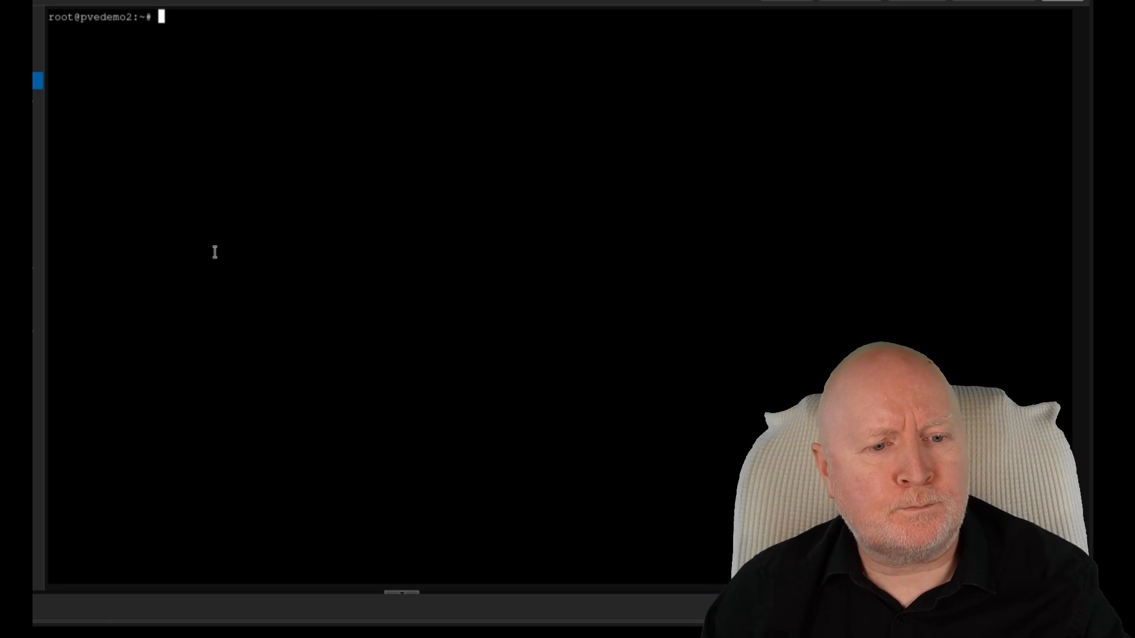
right_click(289, 137)
click(323, 232)
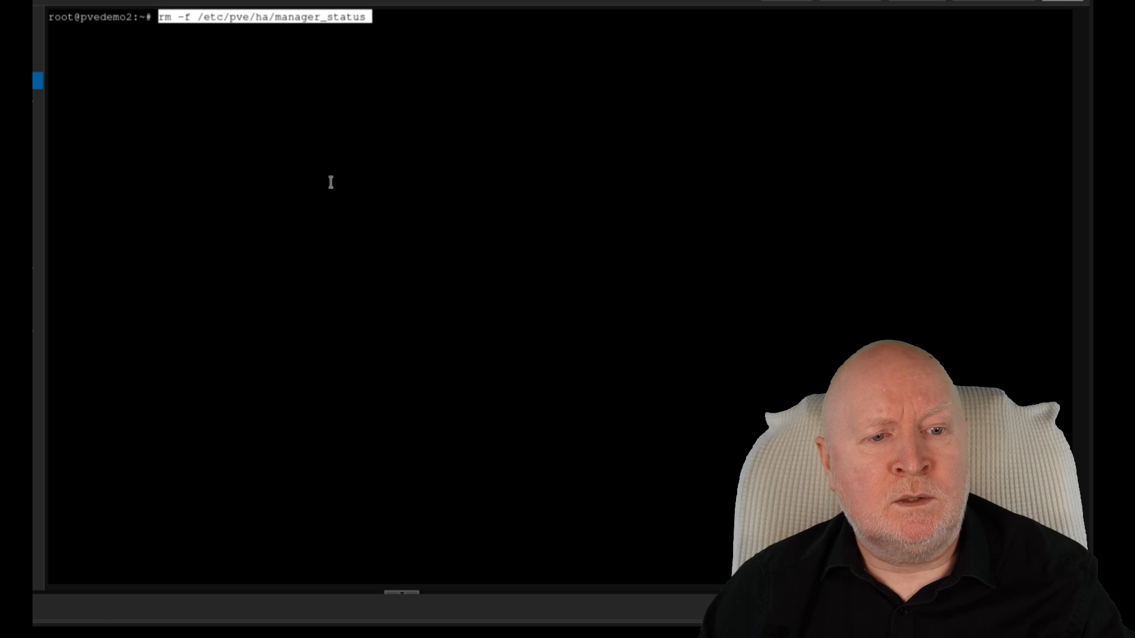
key(Return)
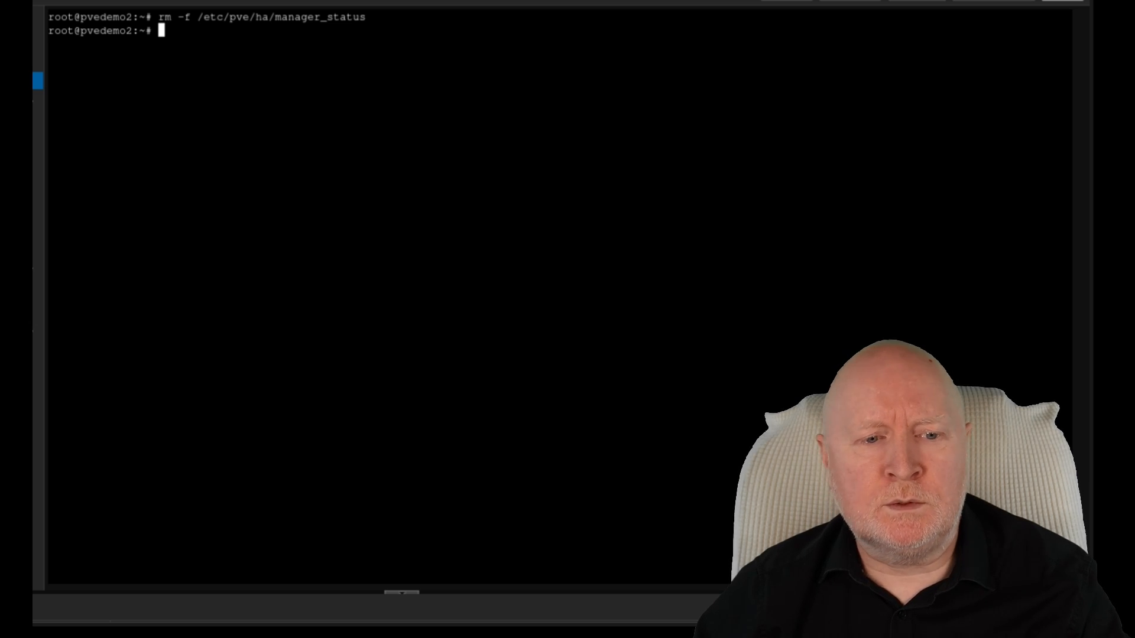
Step: Start pve-ha-crm.service again with systemctl
right_click(260, 164)
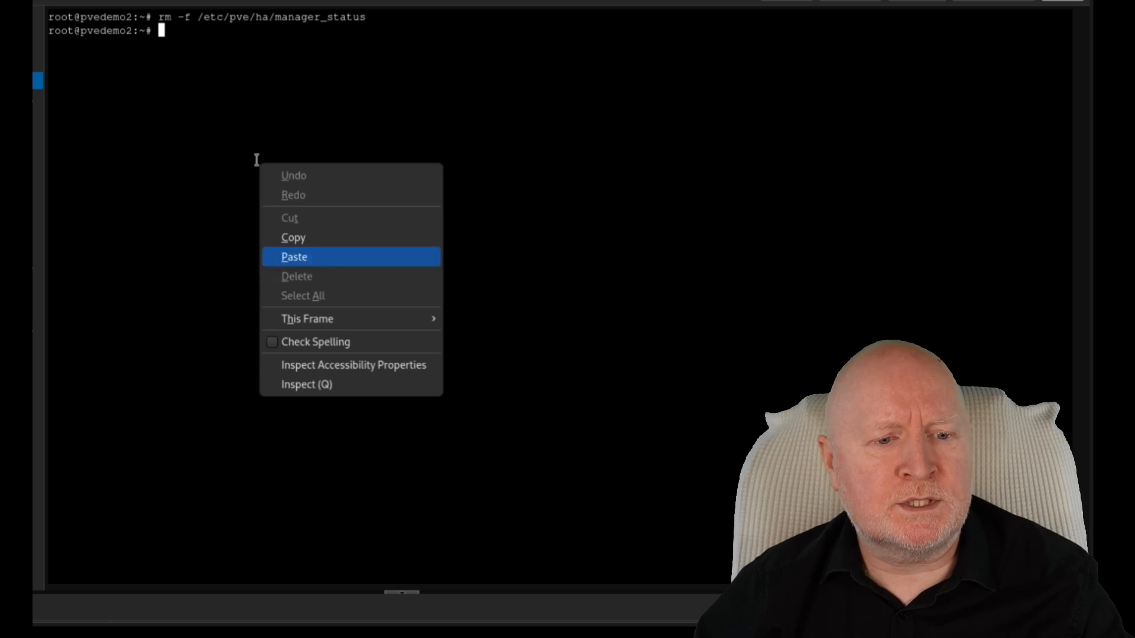
click(278, 258)
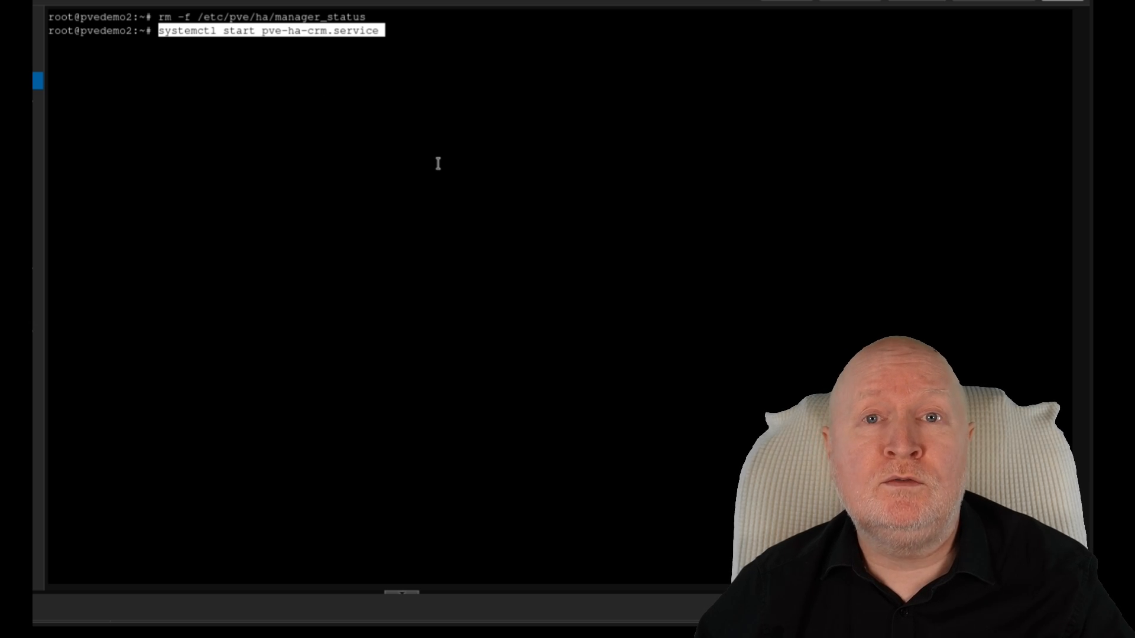
key(Return)
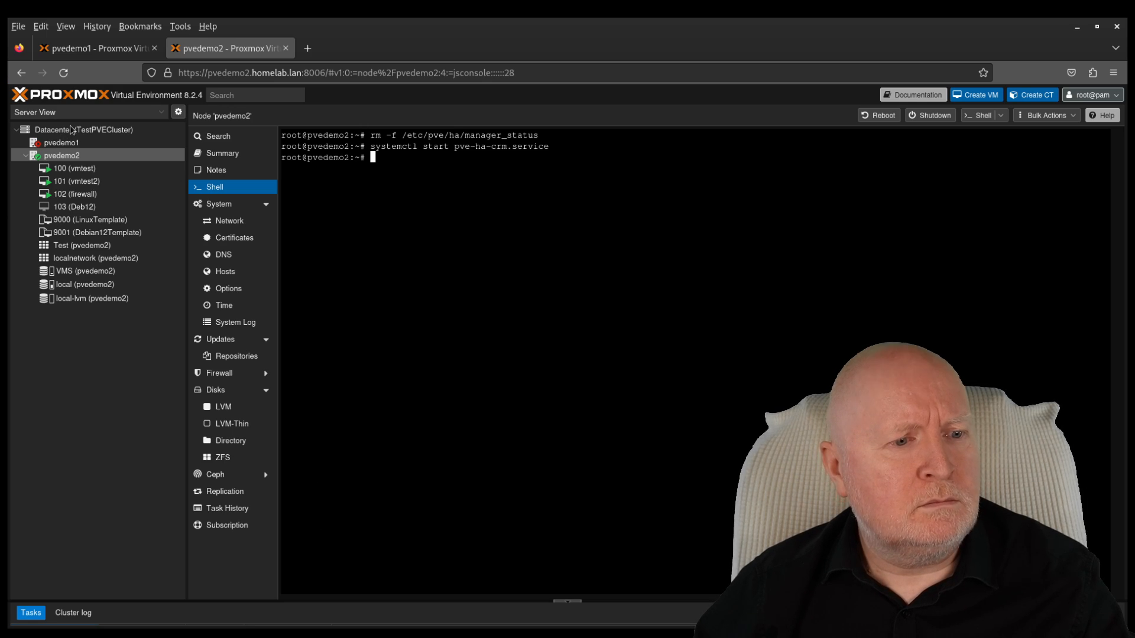
Step: Check the Datacenter HA status and reload so pvedemo1 drops out of TestPVECluster
click(99, 130)
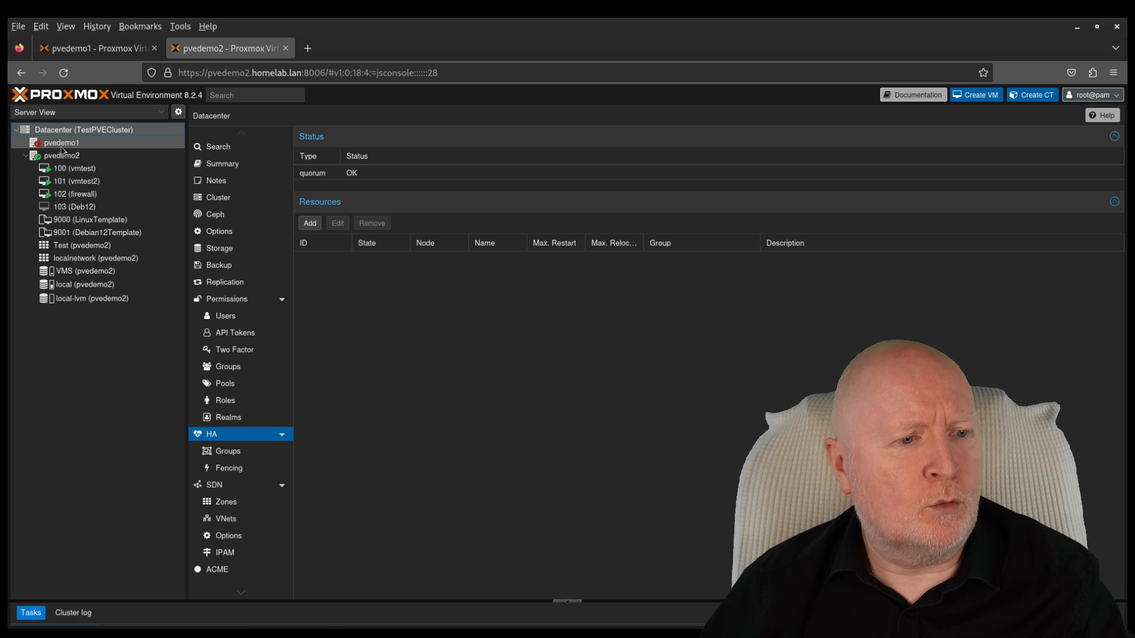
click(65, 74)
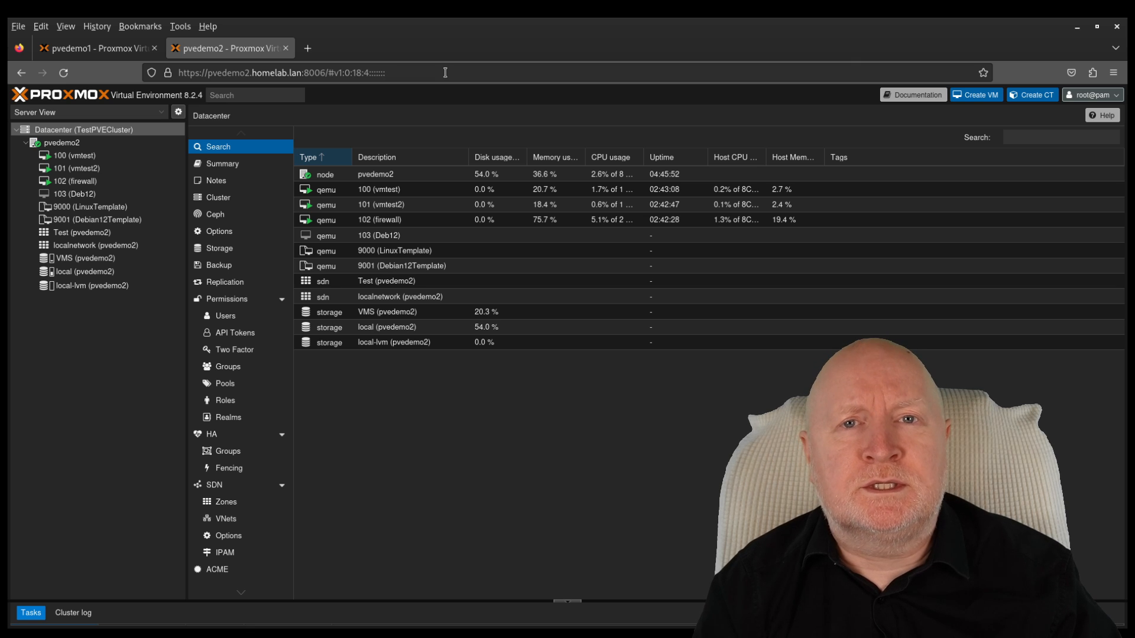
Step: Compare pvedemo1's standalone view with pvedemo2's cluster view, ending on the pvedemo2 tab
click(72, 48)
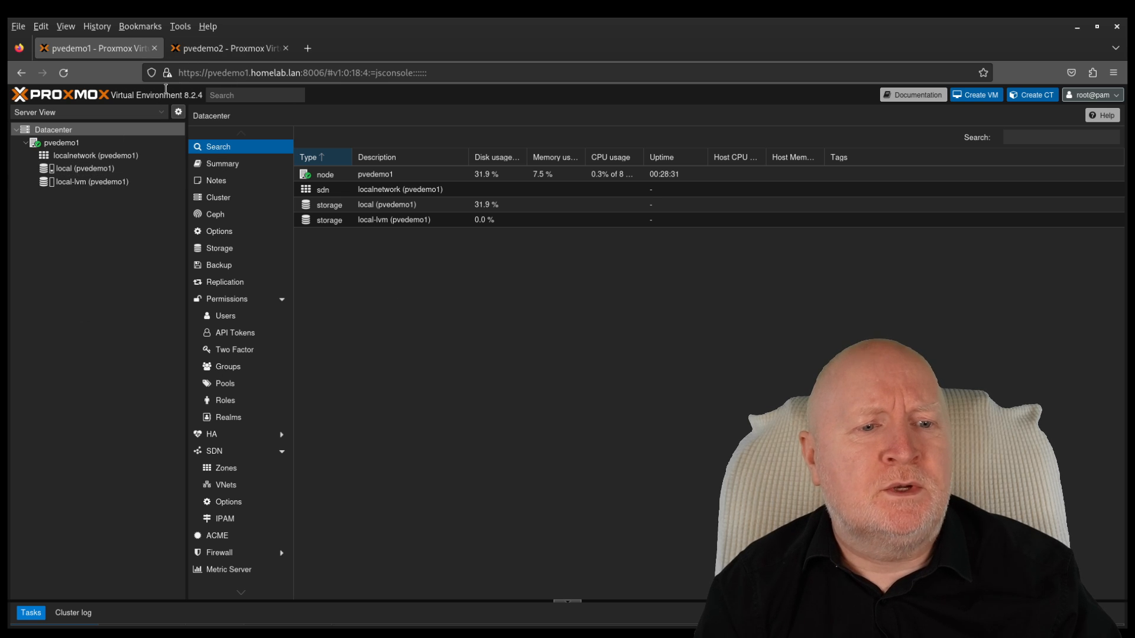
click(216, 48)
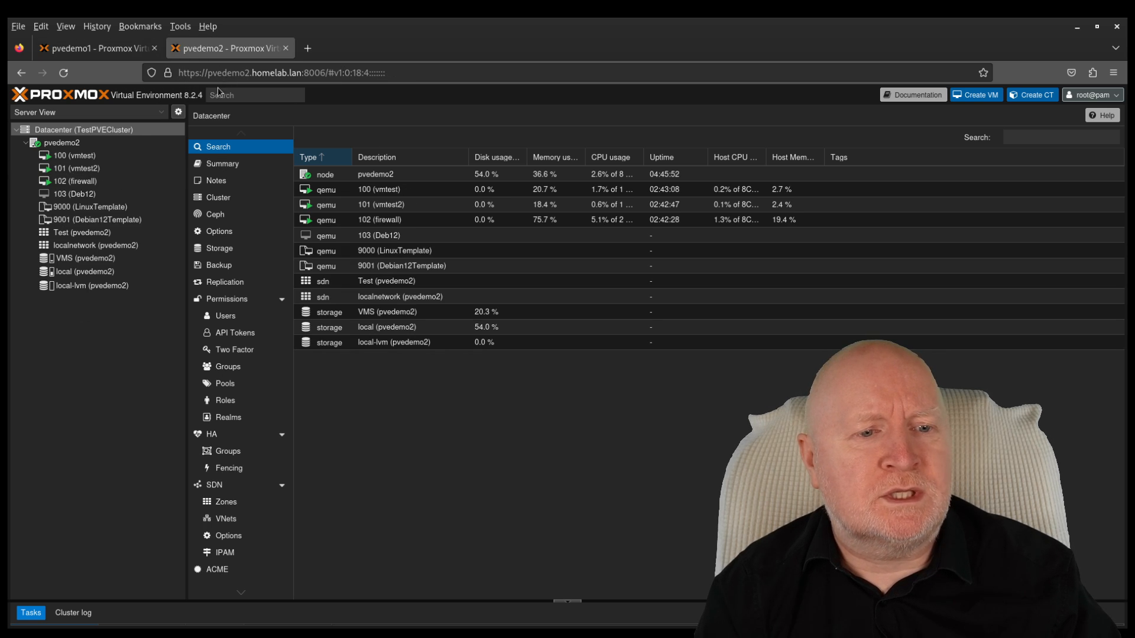
click(95, 48)
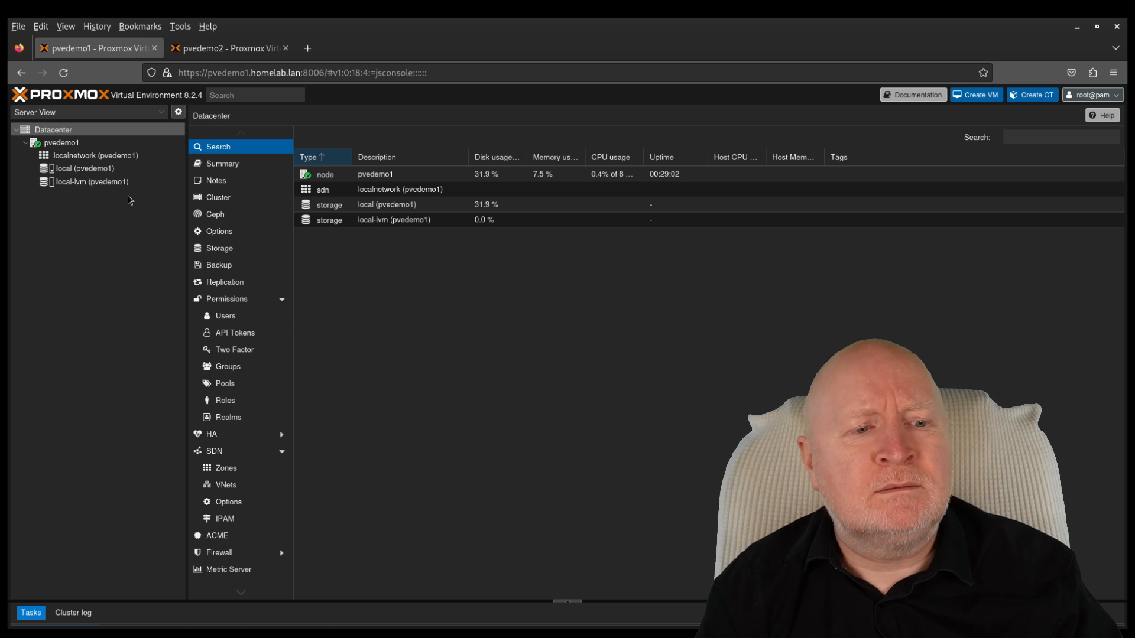
click(229, 48)
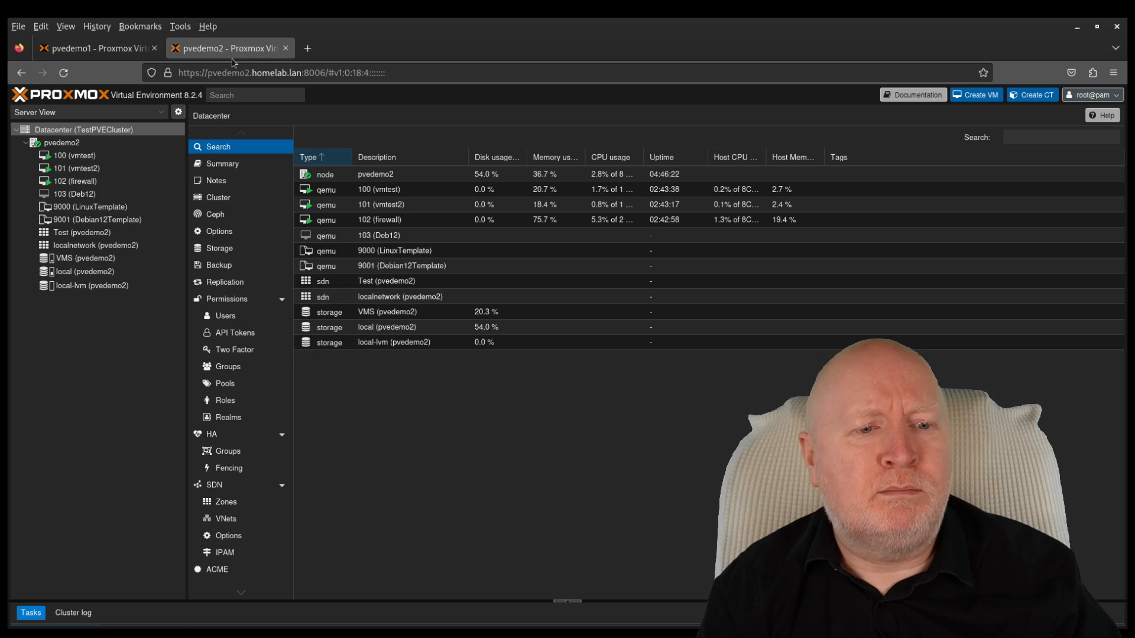
click(114, 53)
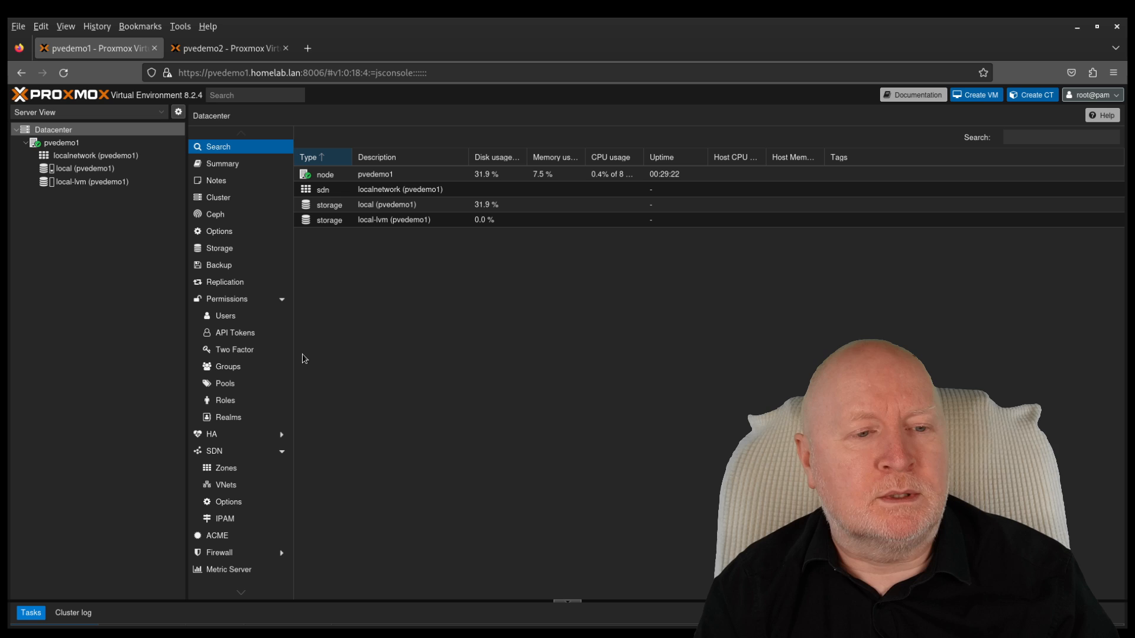
click(219, 49)
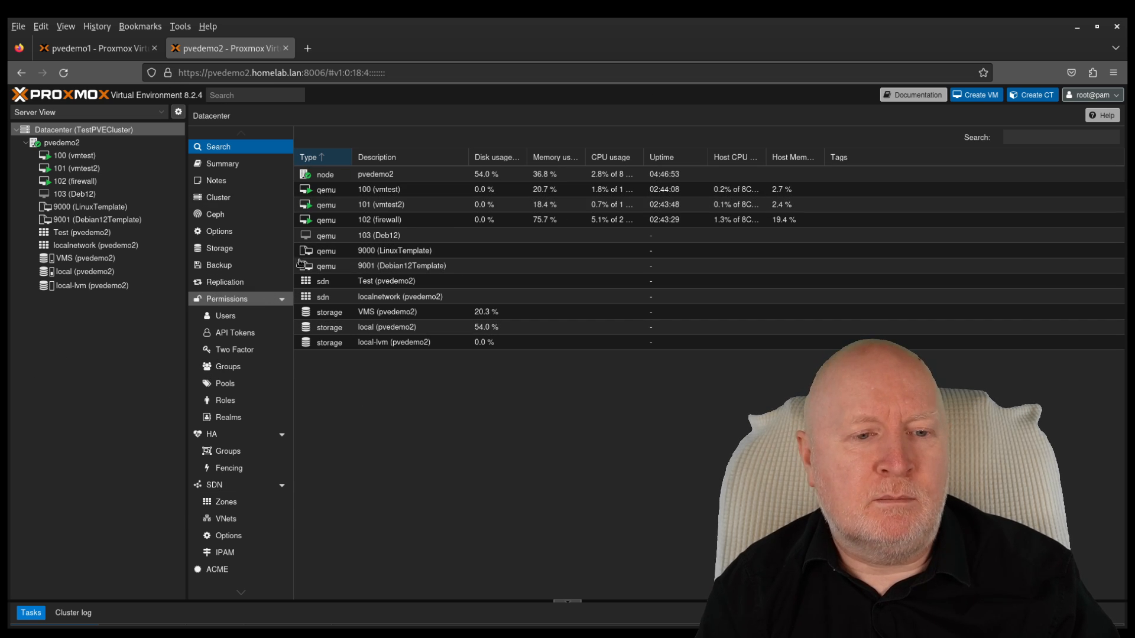
click(92, 52)
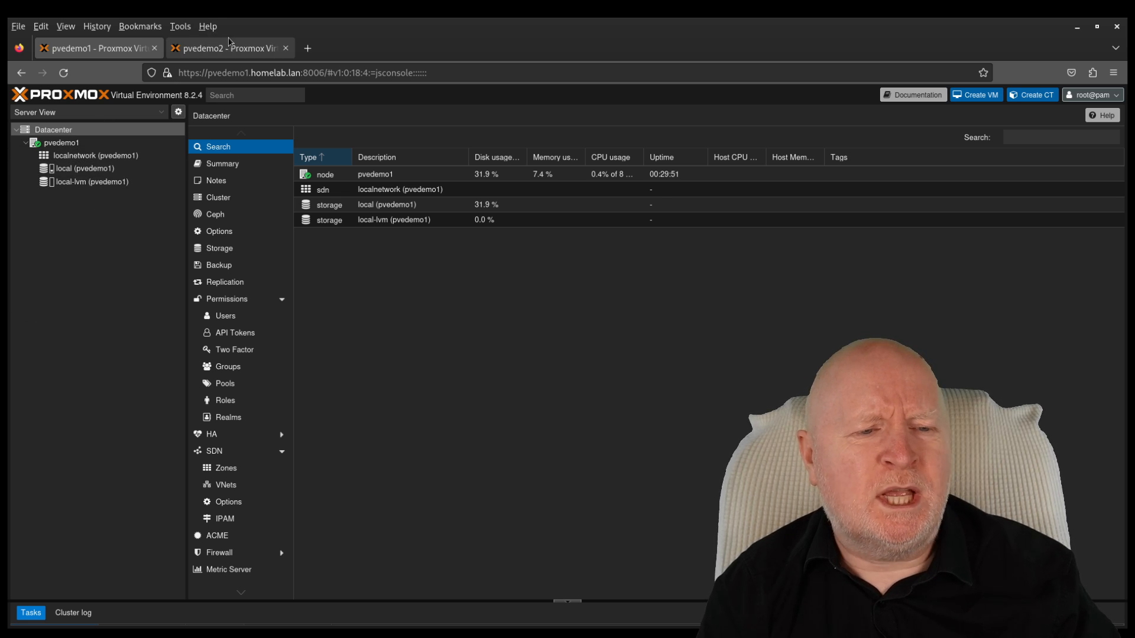
click(201, 49)
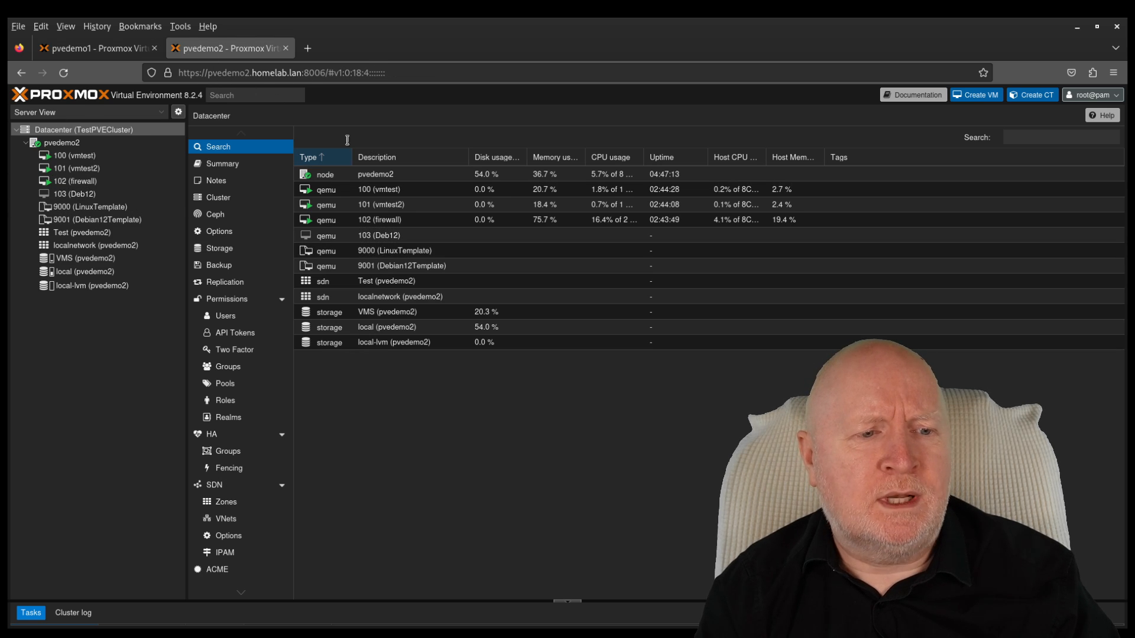
click(93, 50)
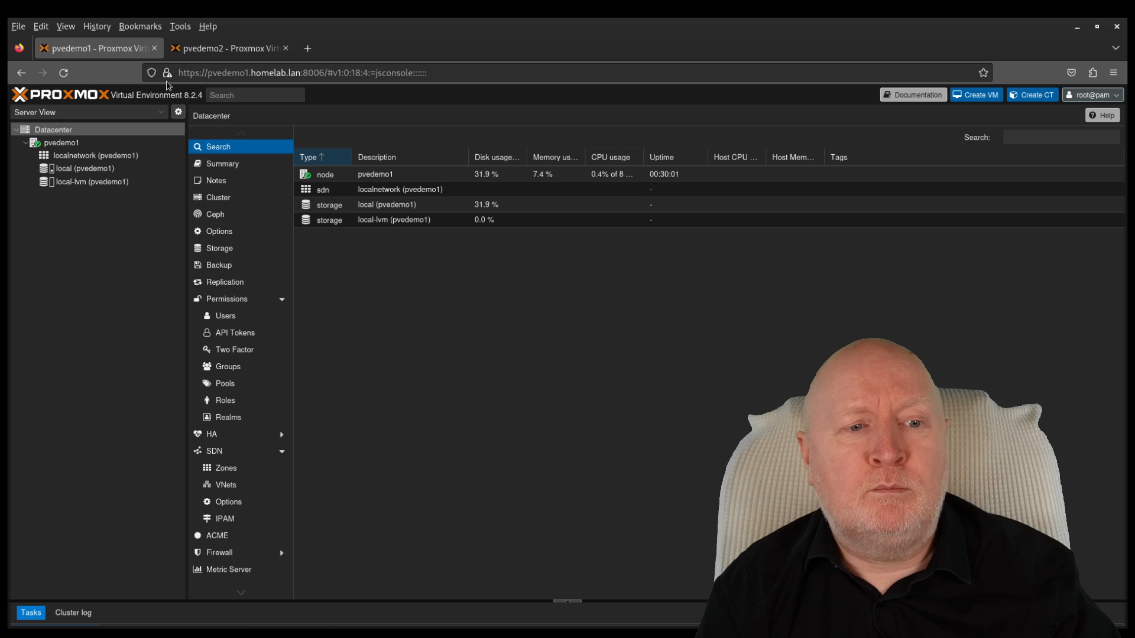
mouse_move(168, 77)
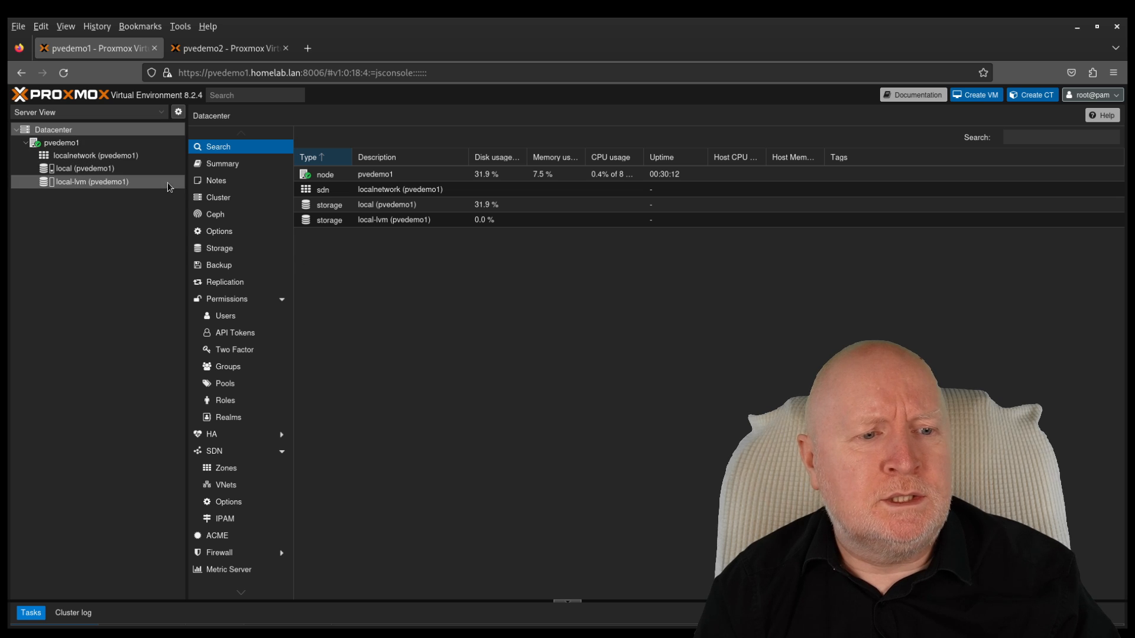
click(212, 51)
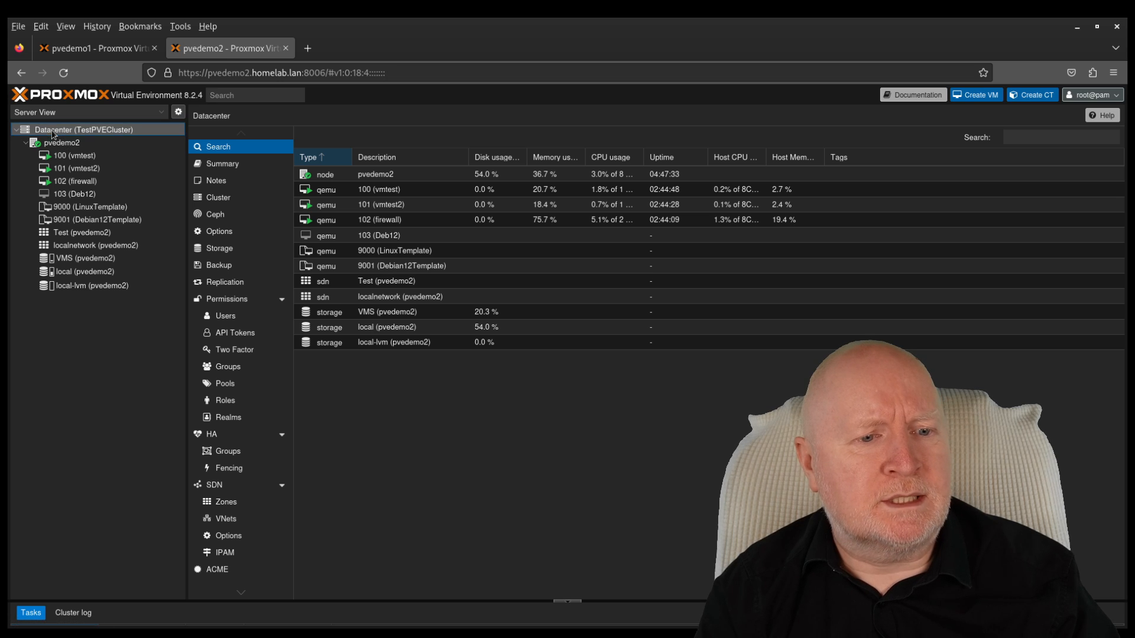
Step: Copy TestPVECluster's encoded join information from pvedemo2's Cluster settings
click(212, 196)
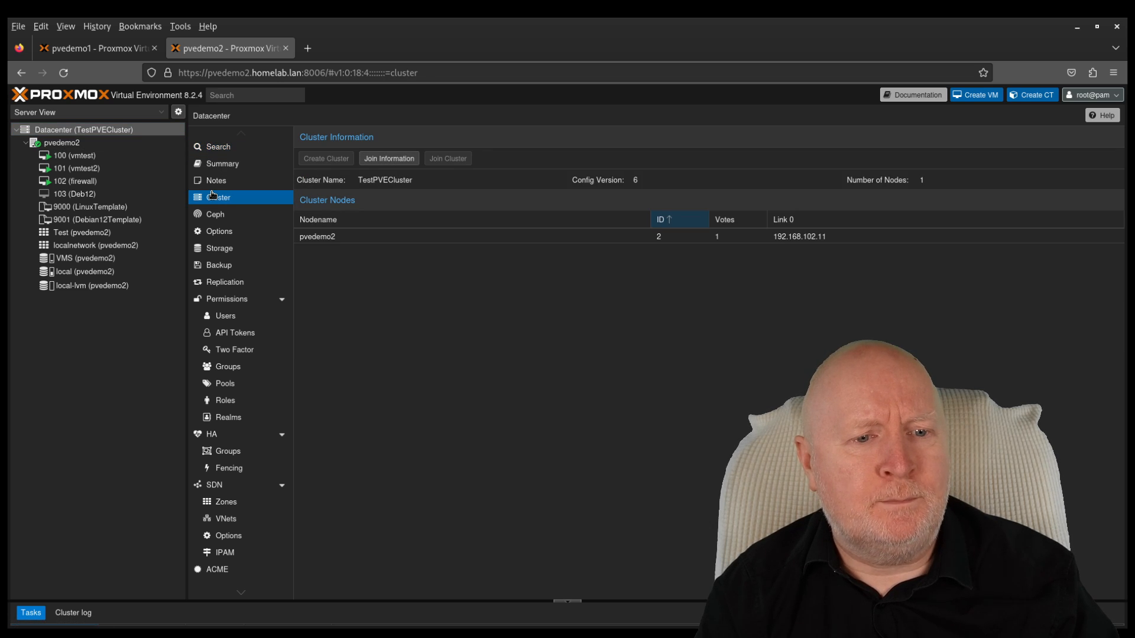
click(389, 158)
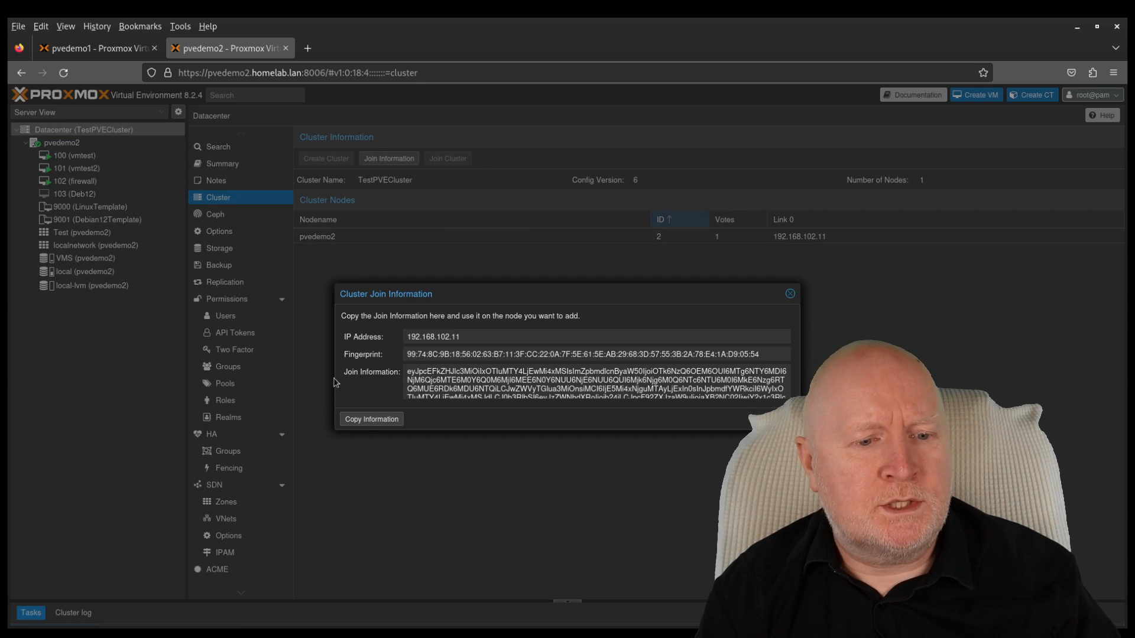
click(371, 420)
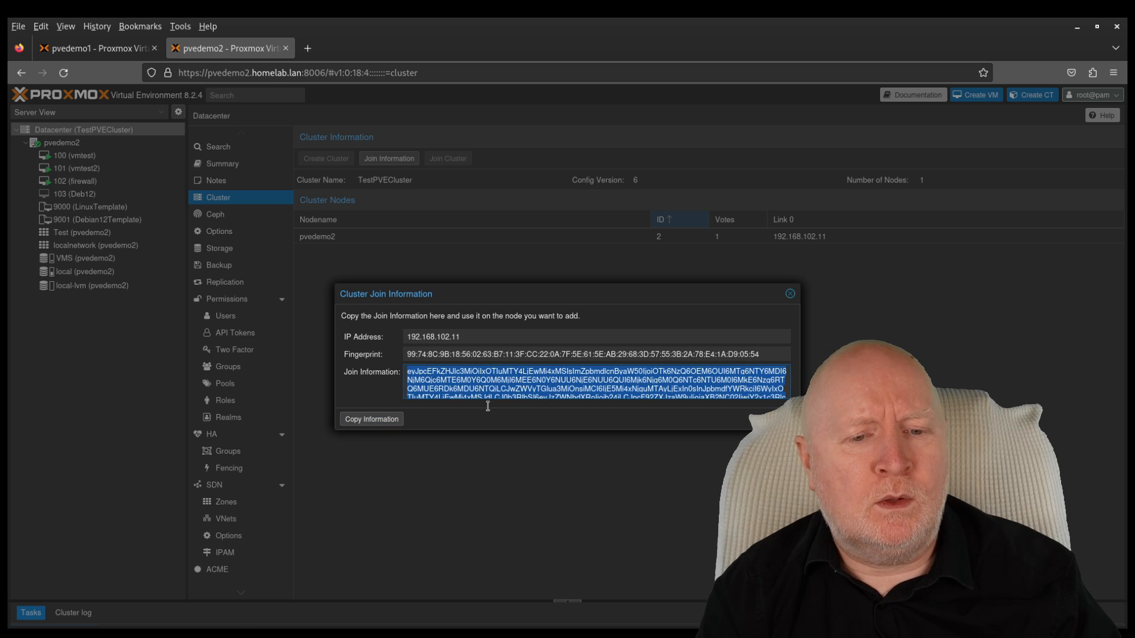
Step: Show pvedemo1's Datacenter Cluster page, which reports a standalone node
click(96, 50)
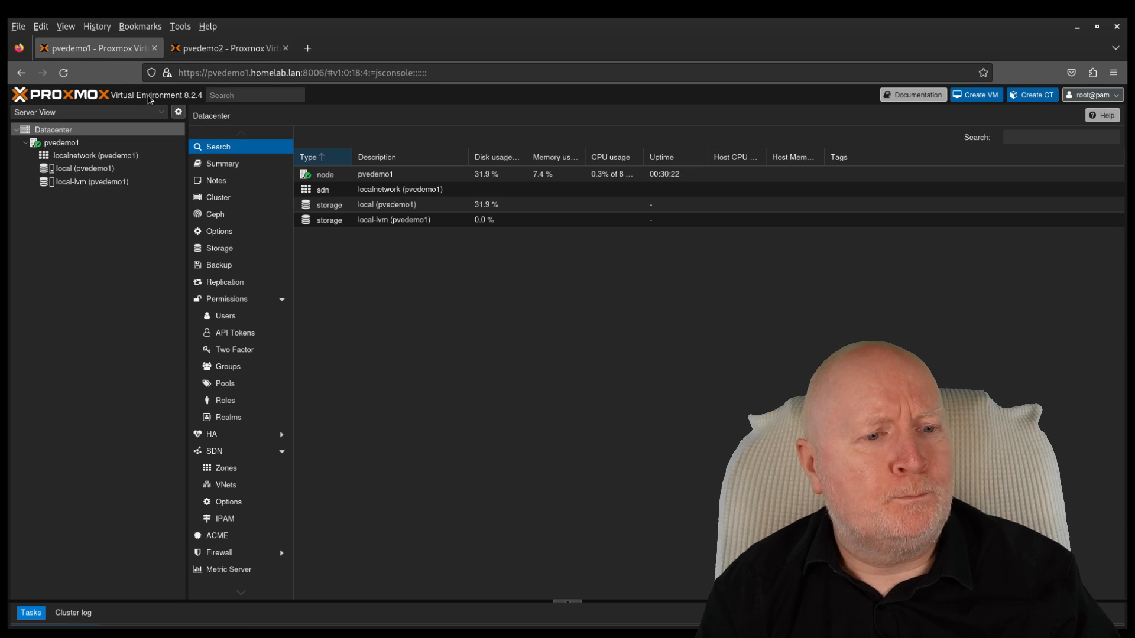
click(77, 130)
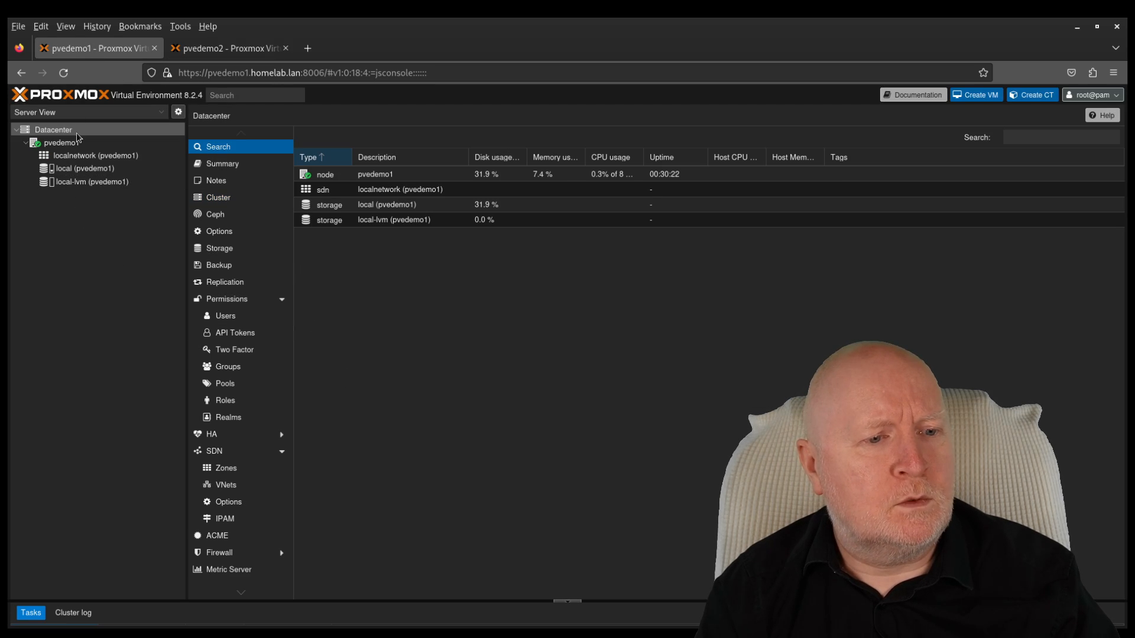
click(270, 200)
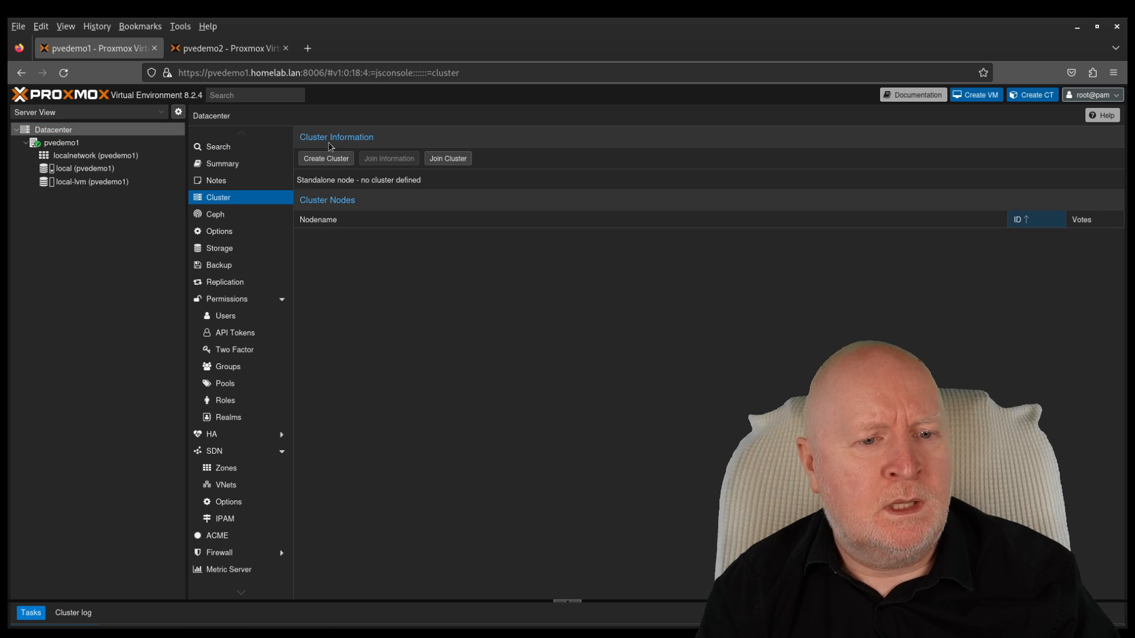
Step: Join pvedemo1 to TestPVECluster using the pasted join information and the peer's root password
click(442, 157)
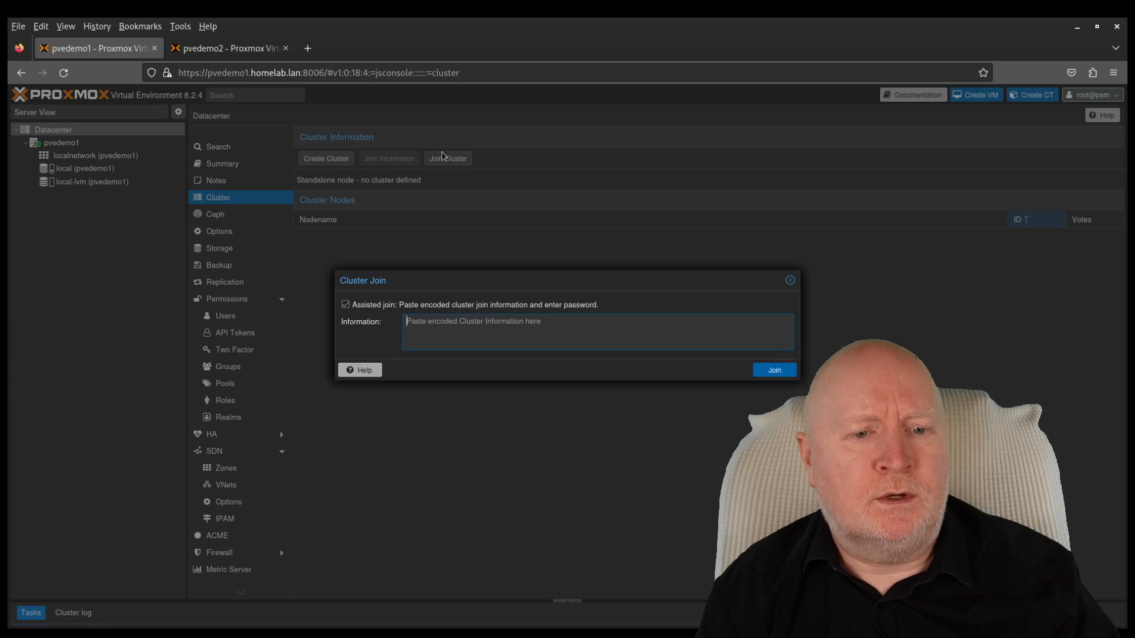
right_click(441, 326)
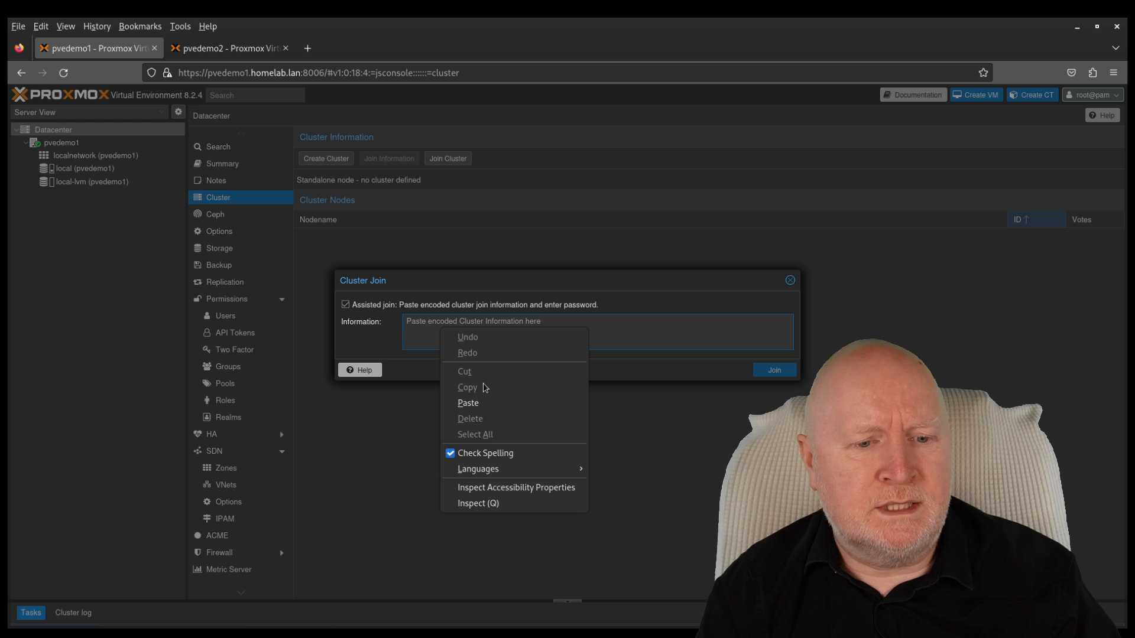
click(469, 402)
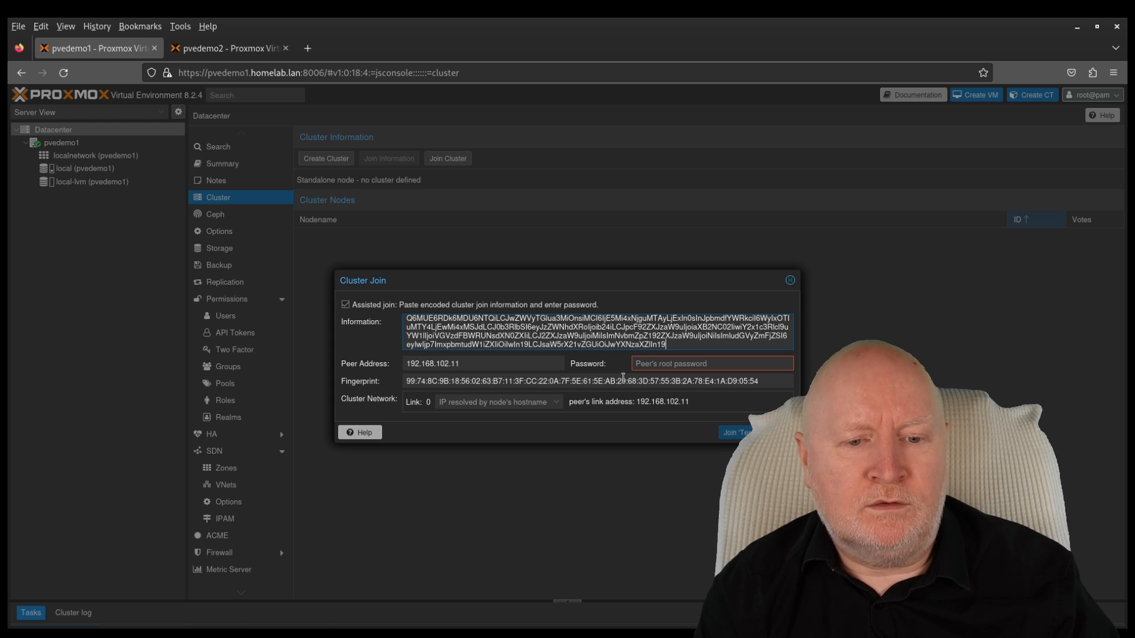
click(672, 363)
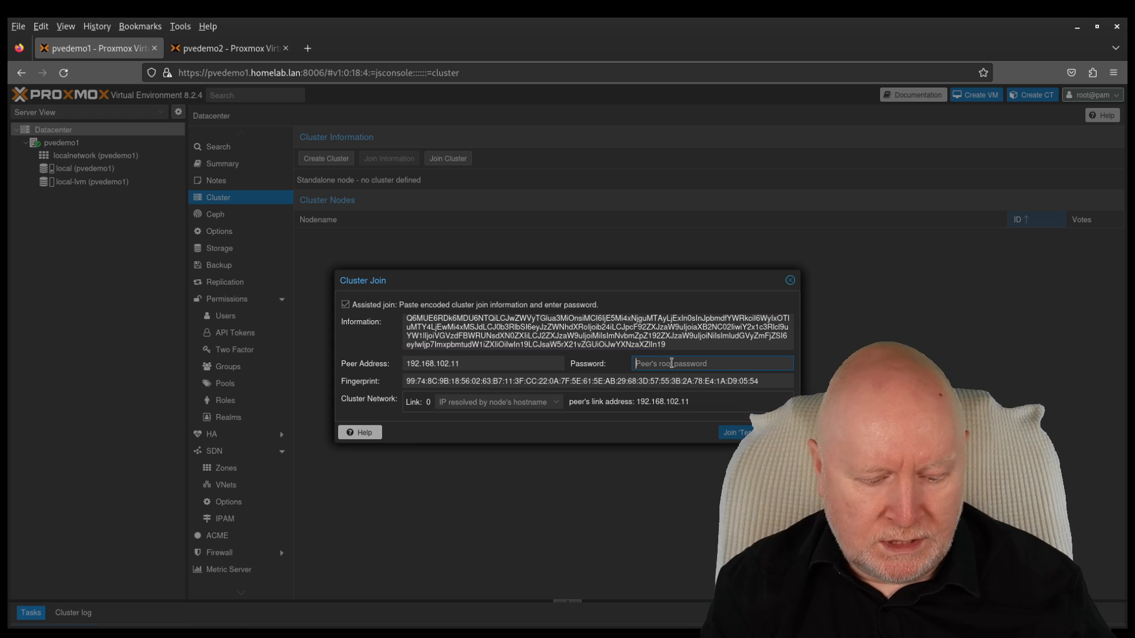
text(*********)
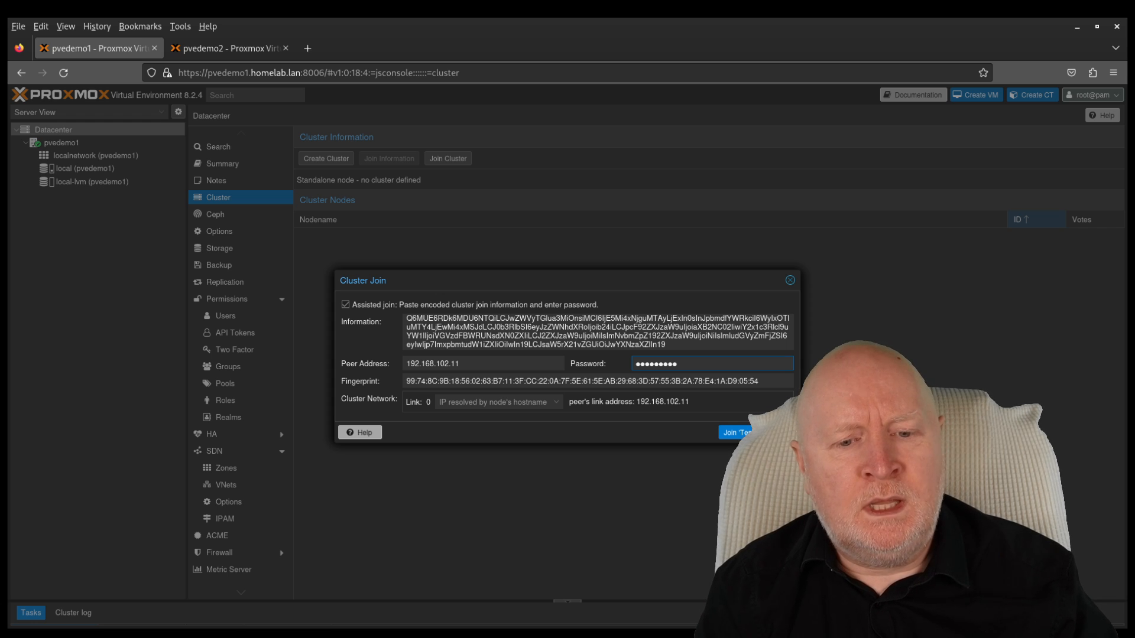
key(Return)
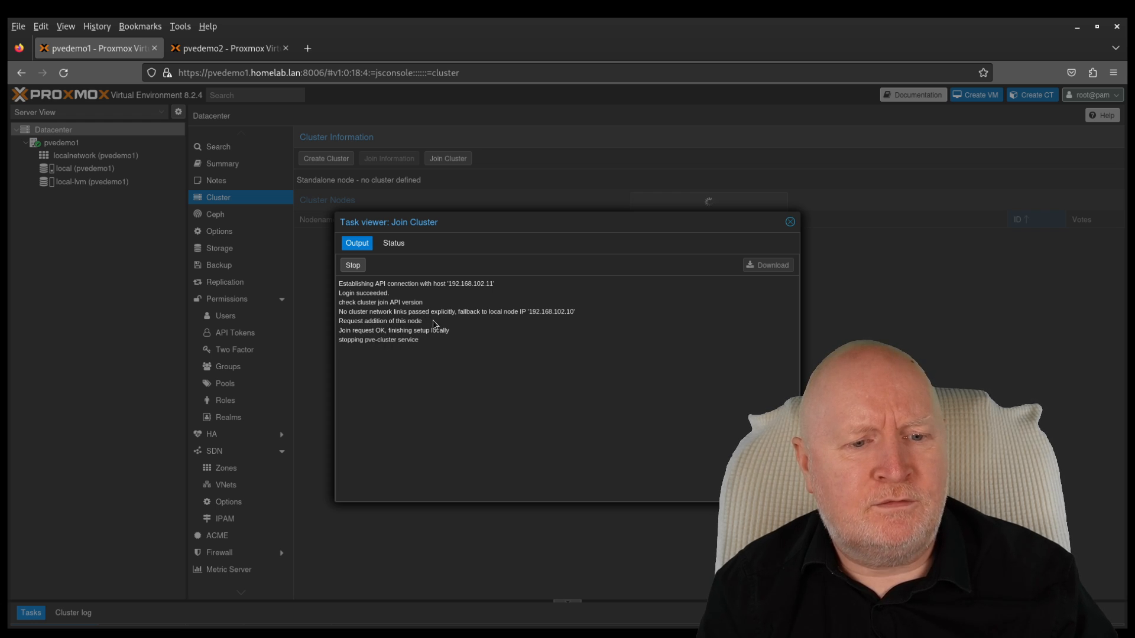
Step: Confirm pvedemo1 appears in pvedemo2's tree and cluster log, then view the join task's status
drag(423, 321, 340, 321)
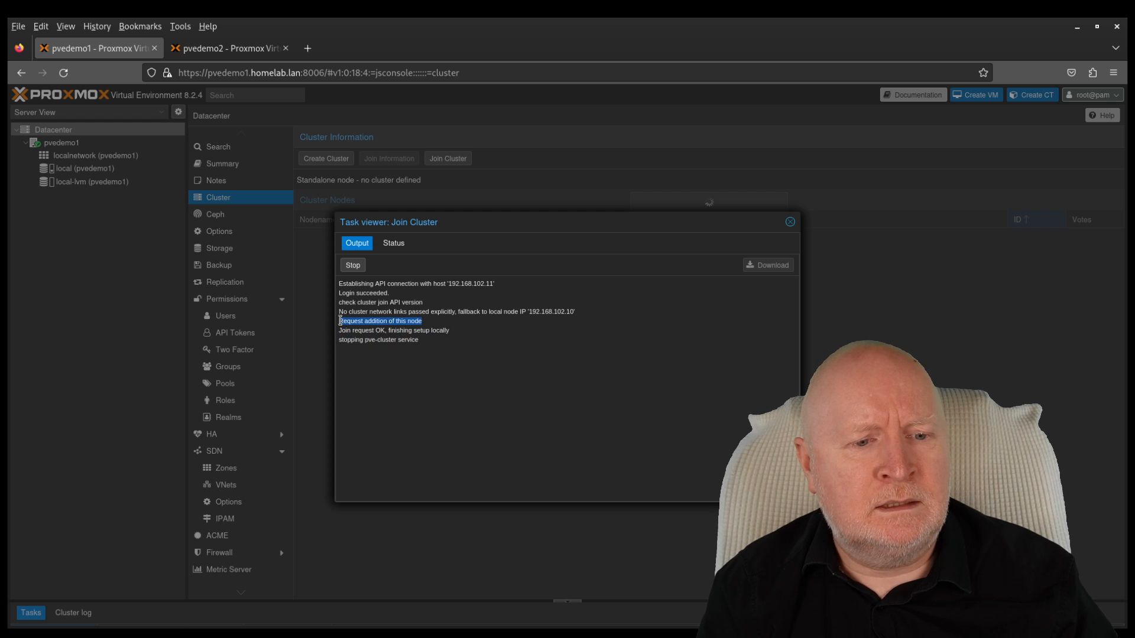
click(258, 52)
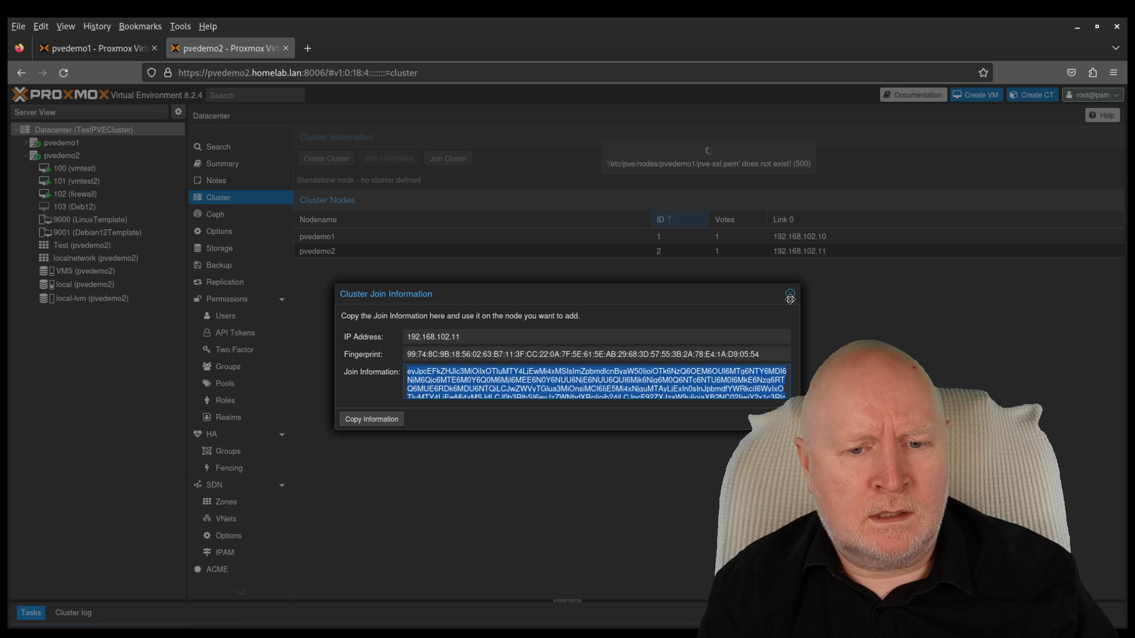
click(789, 296)
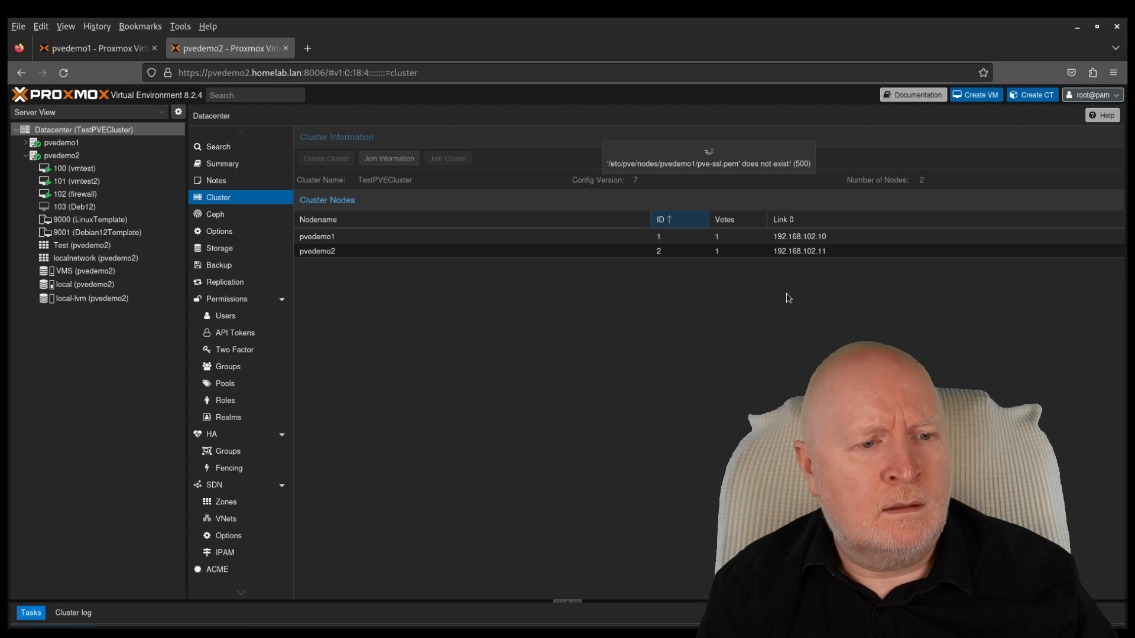
click(25, 144)
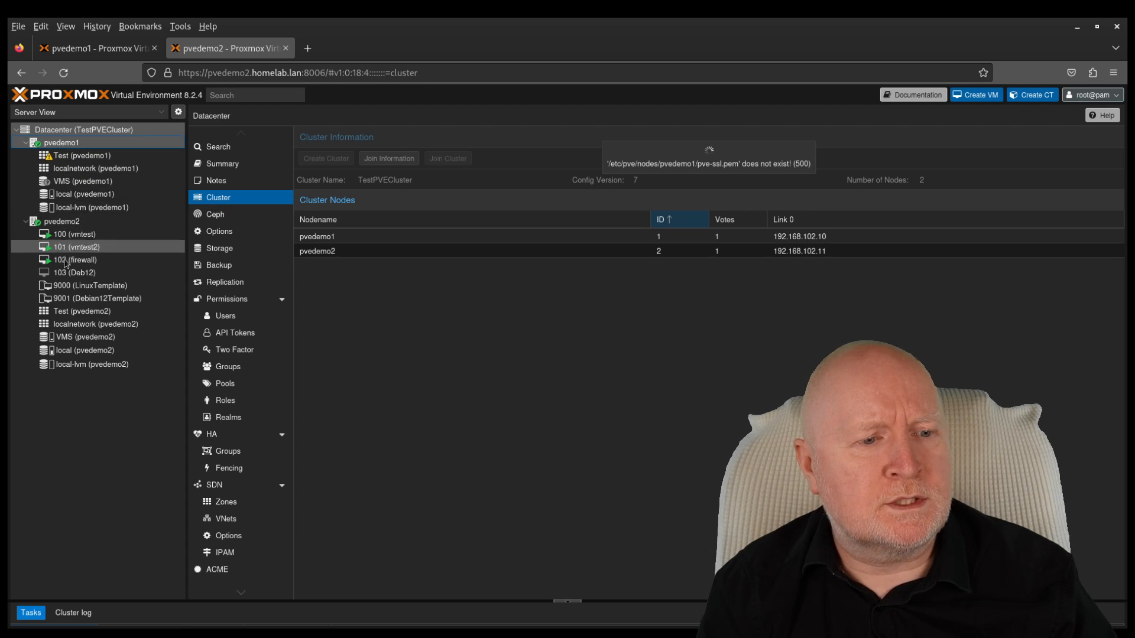
click(73, 613)
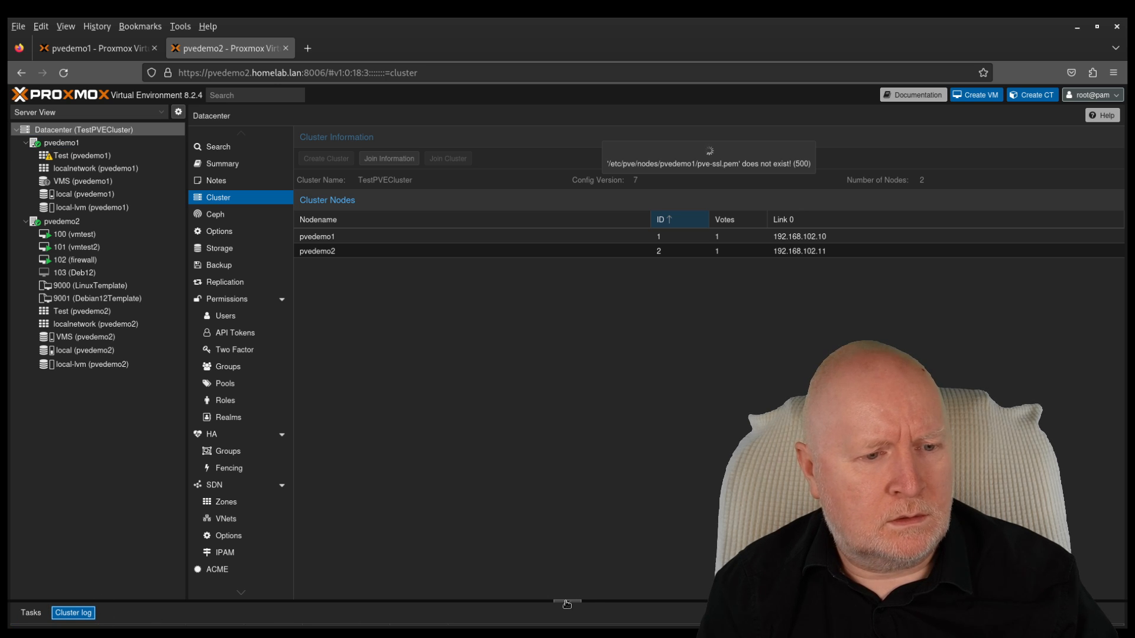
drag(566, 603, 537, 410)
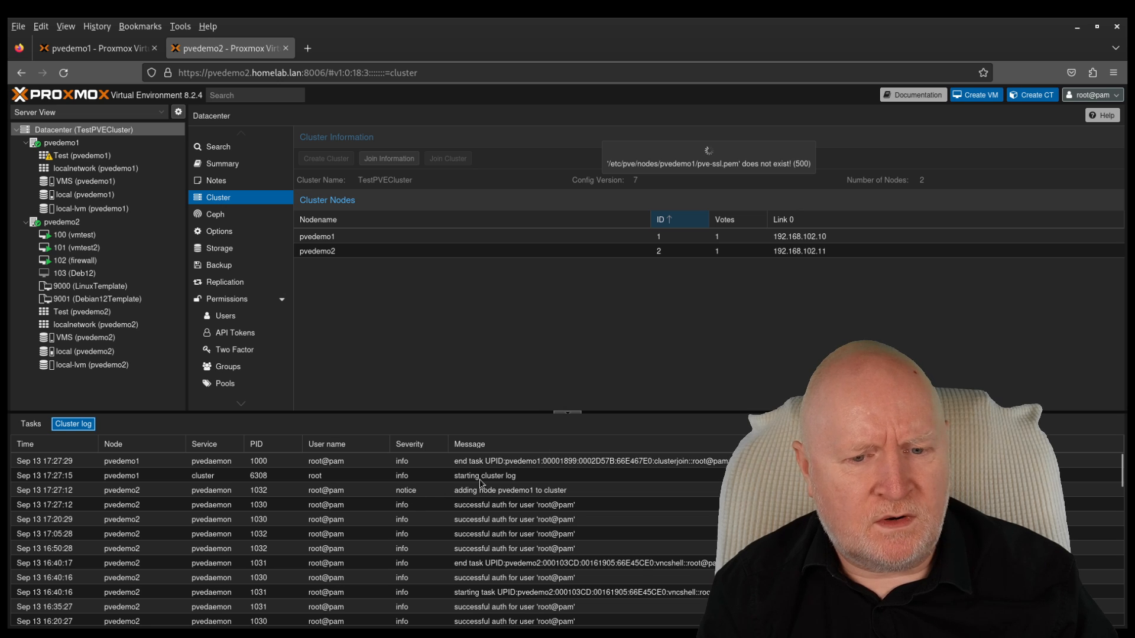
drag(578, 416, 597, 627)
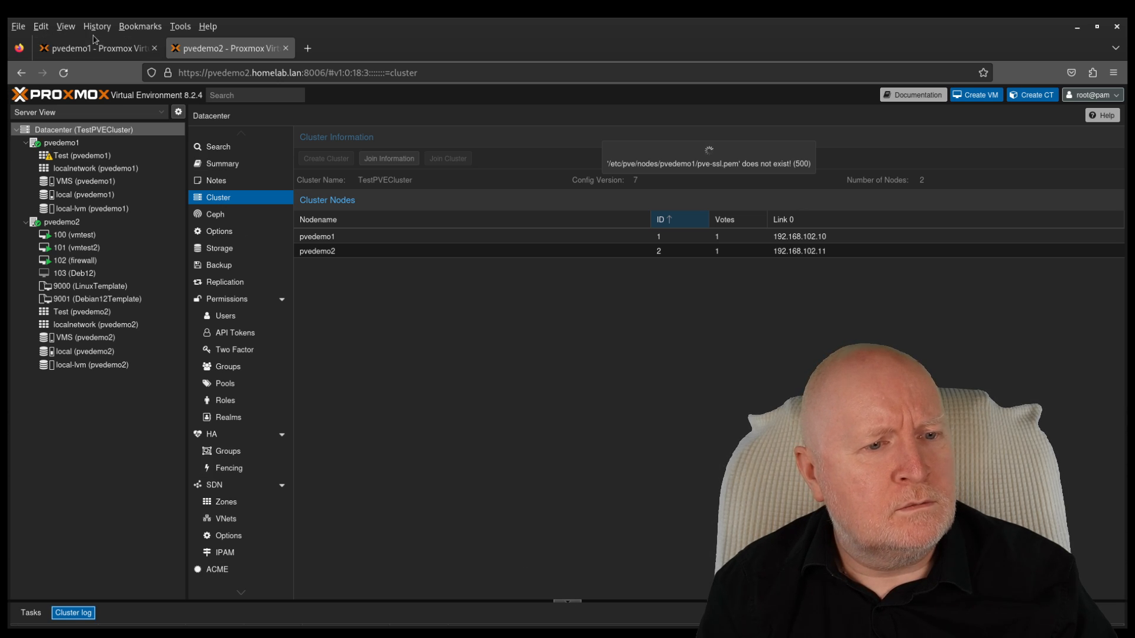
click(95, 48)
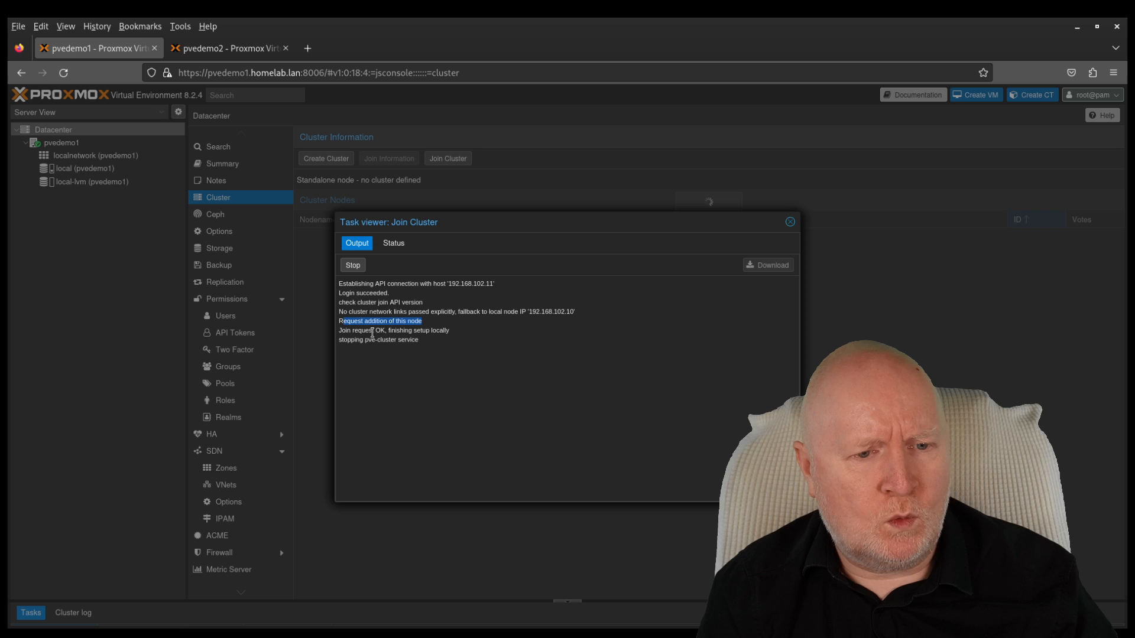
click(407, 247)
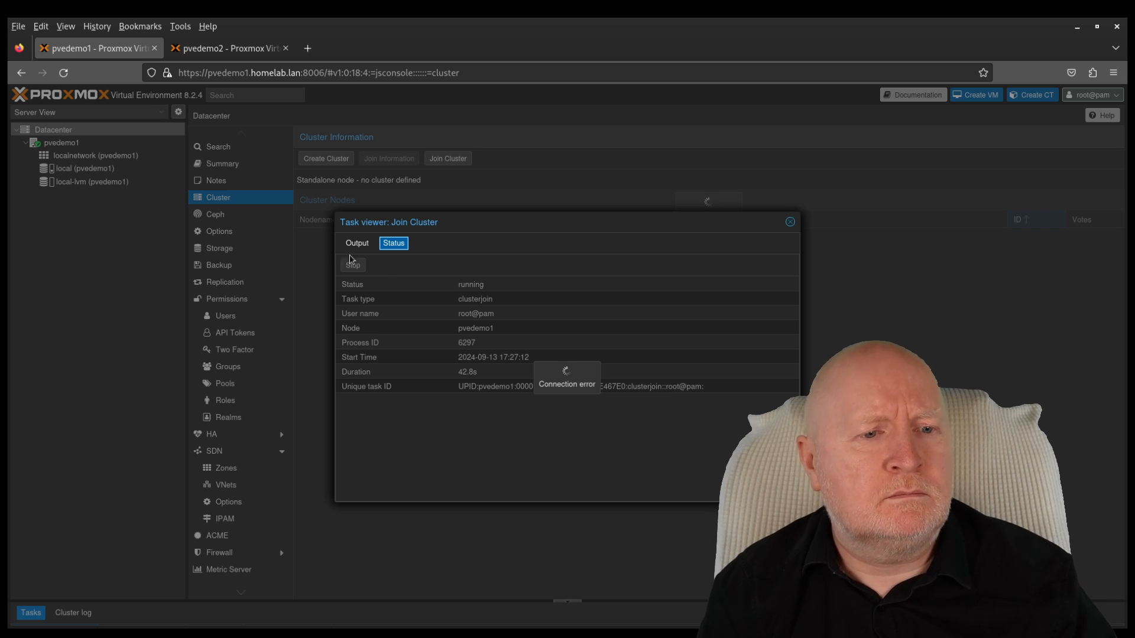
Step: Close the pvedemo1 tab and reopen its web interface in a new tab
click(157, 51)
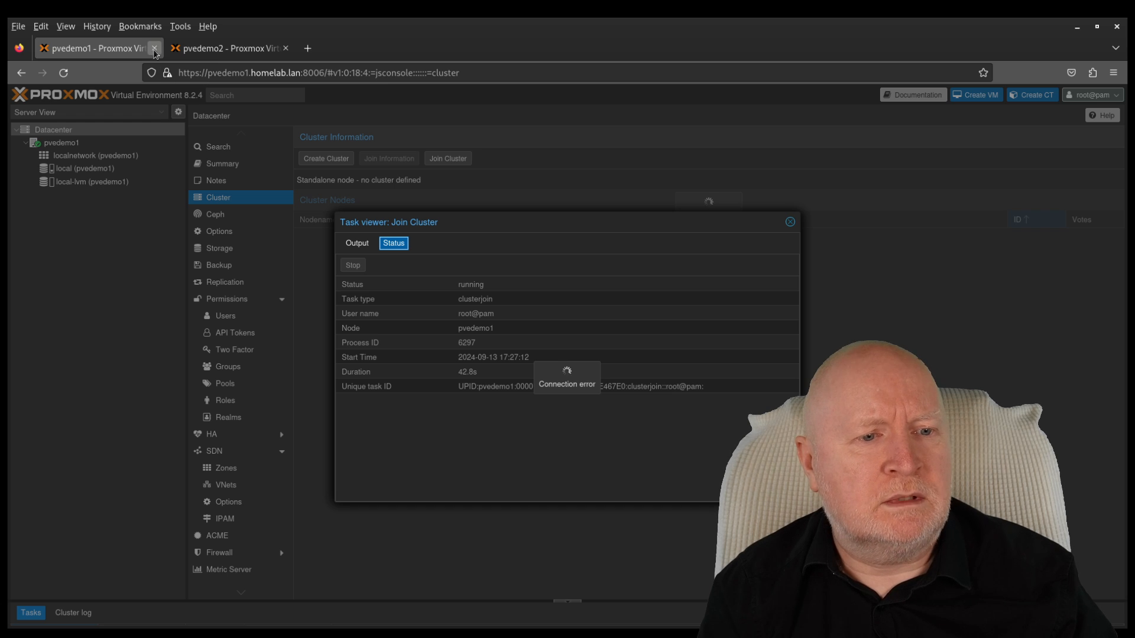
click(176, 48)
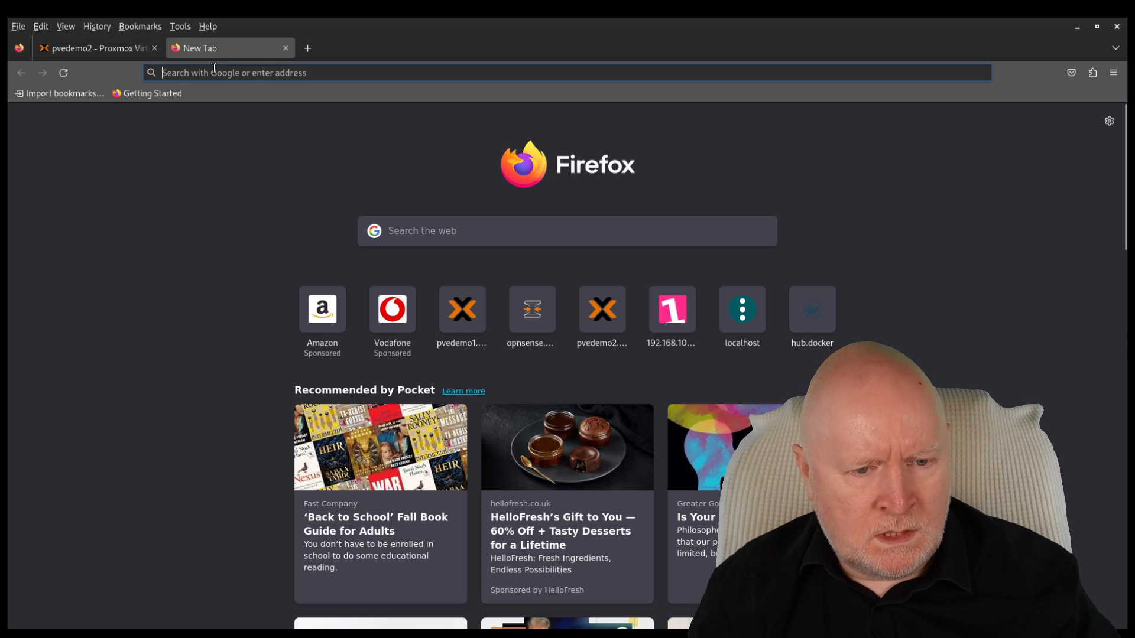
click(437, 324)
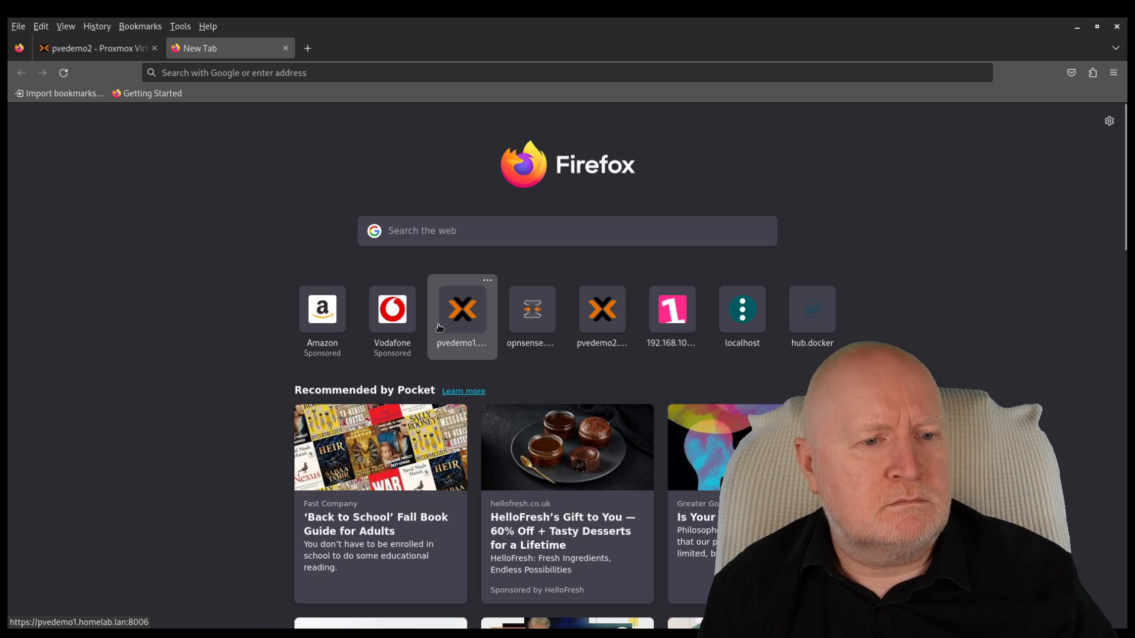
click(456, 321)
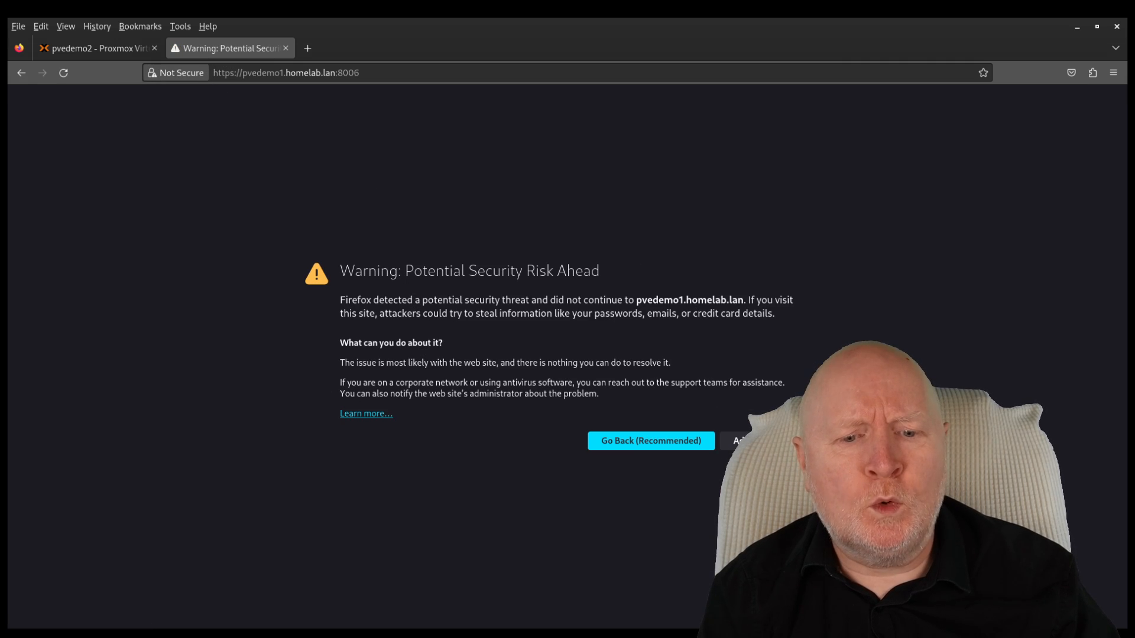
Step: Accept the self-signed certificate risk for pvedemo1.homelab.lan and continue
click(739, 441)
scroll(684, 591, down, 2)
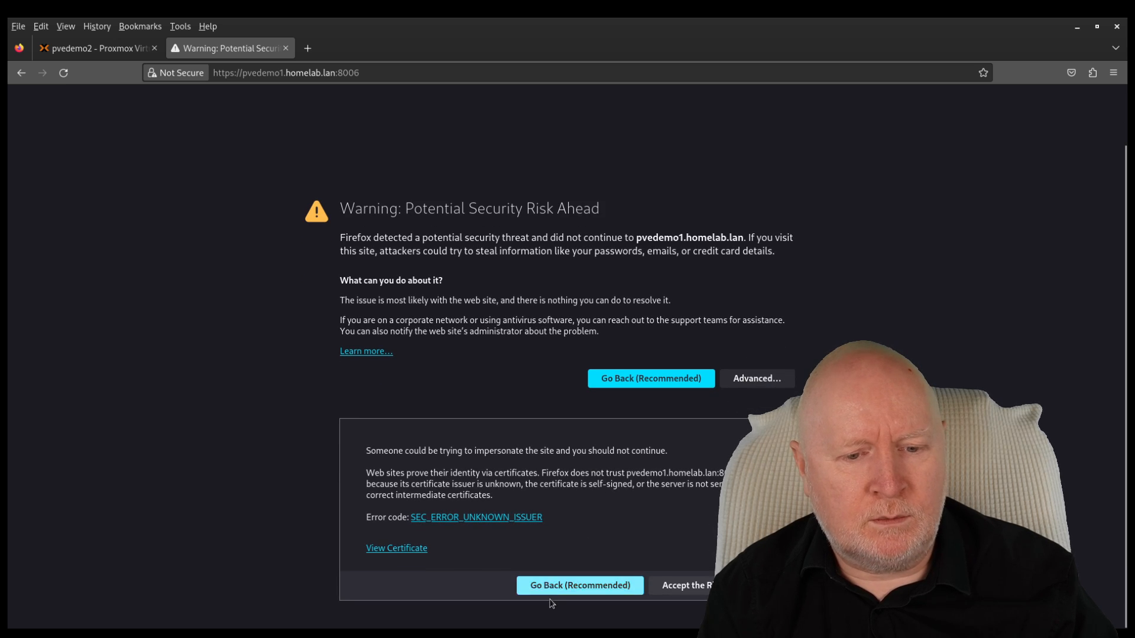
click(684, 593)
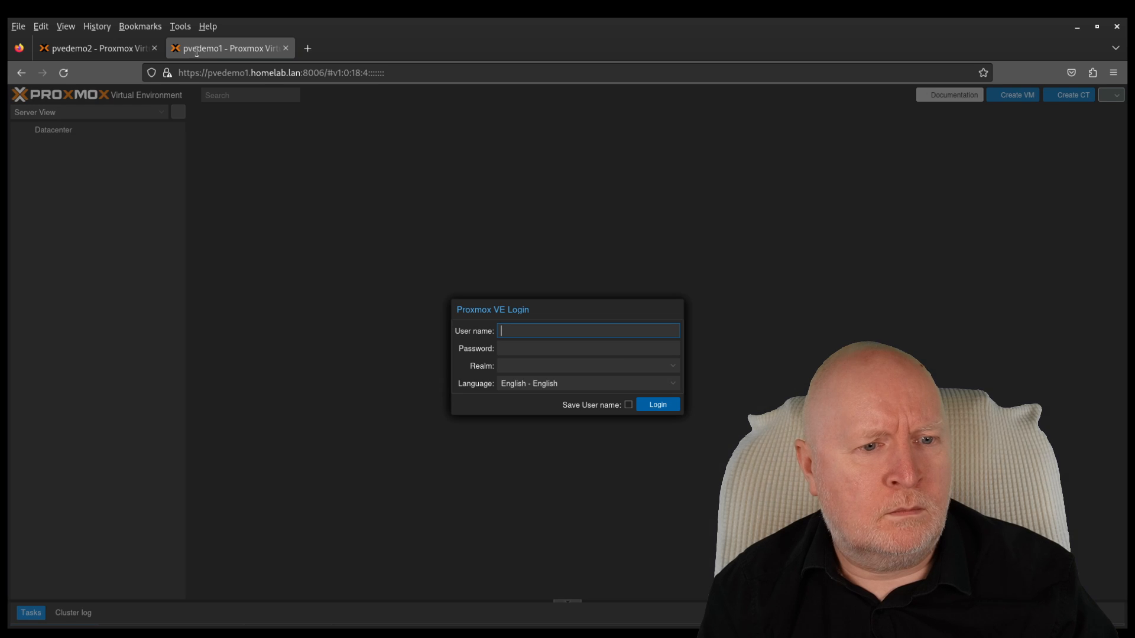
Step: Log in to pvedemo1 as root with the account password and Linux PAM realm
text(root)
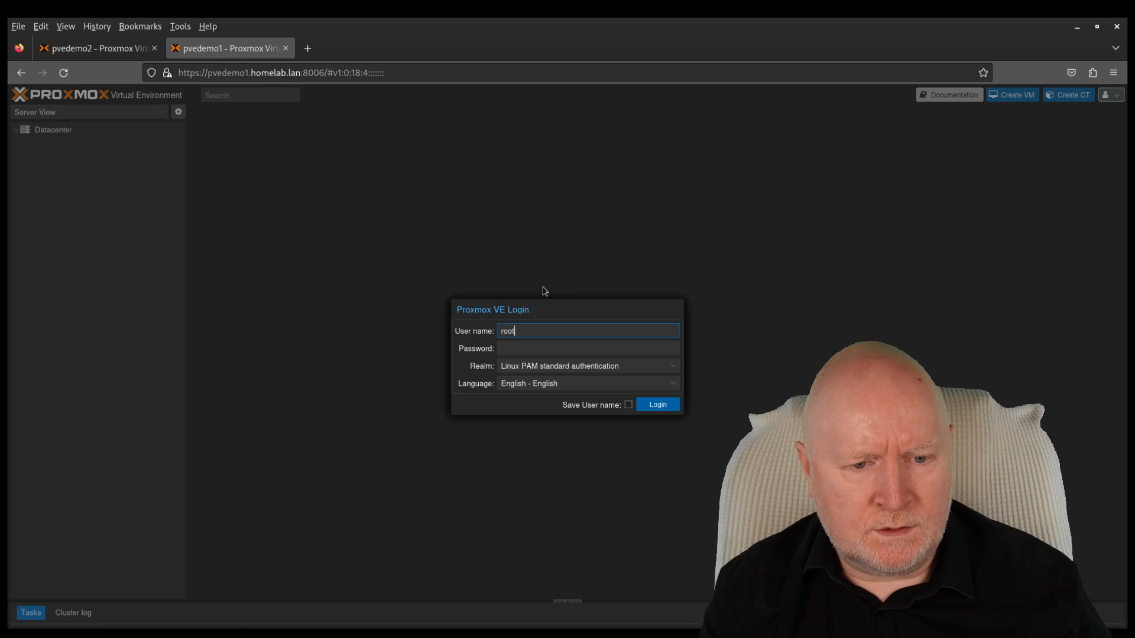
key(Tab)
text(*********)
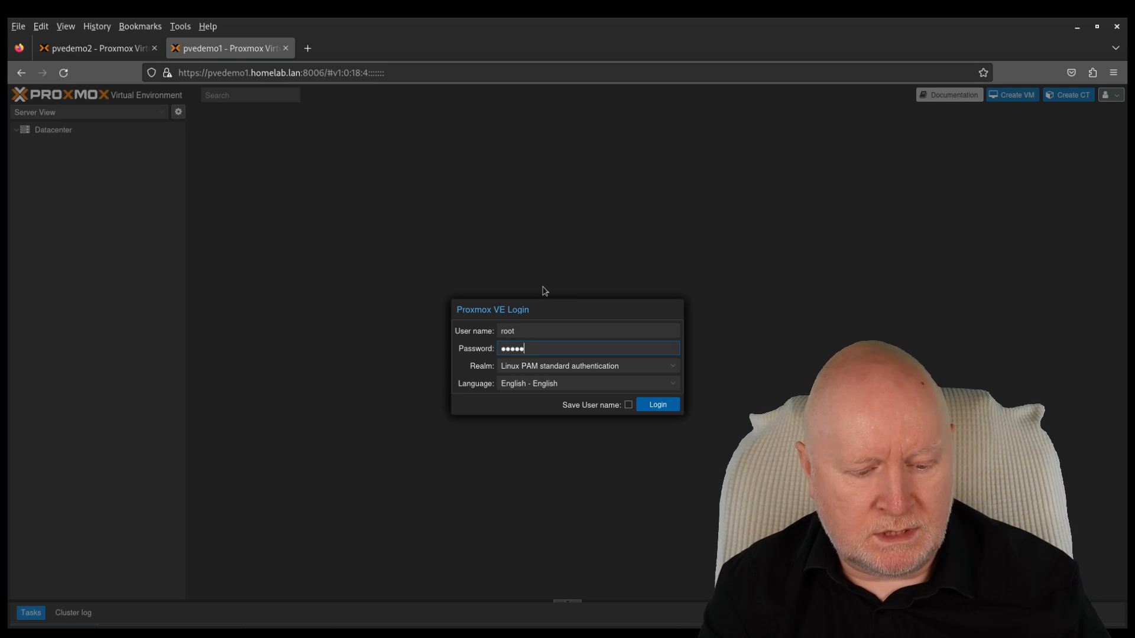
click(676, 405)
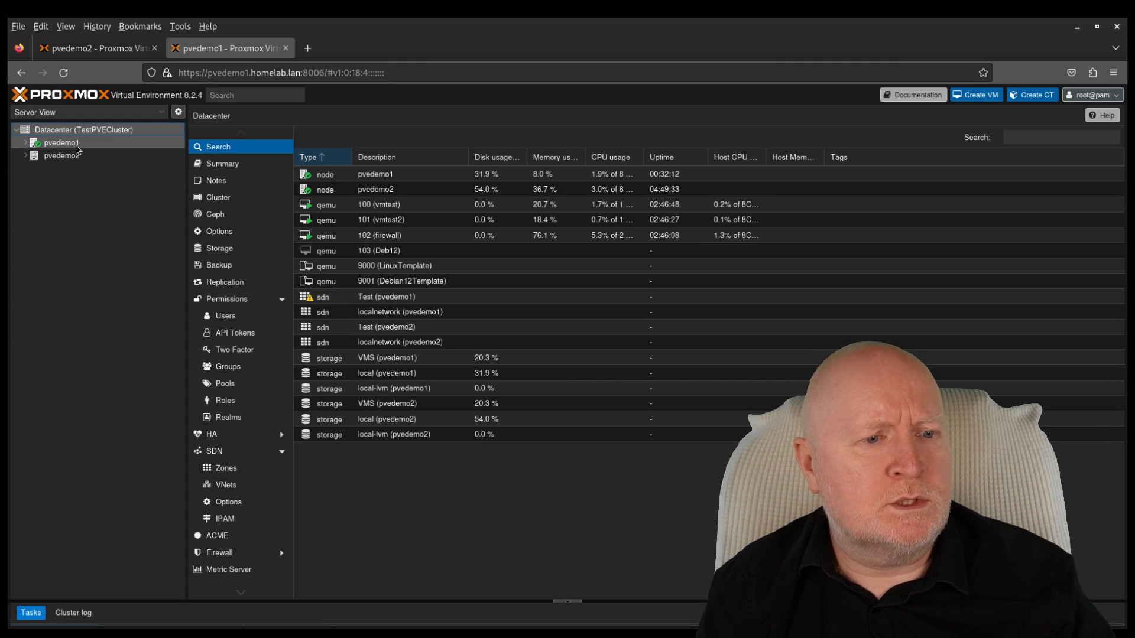
Step: Expand pvedemo1 and pvedemo2 in the tree, inspect pvedemo1's pending Test zone, then return to Datacenter
click(72, 52)
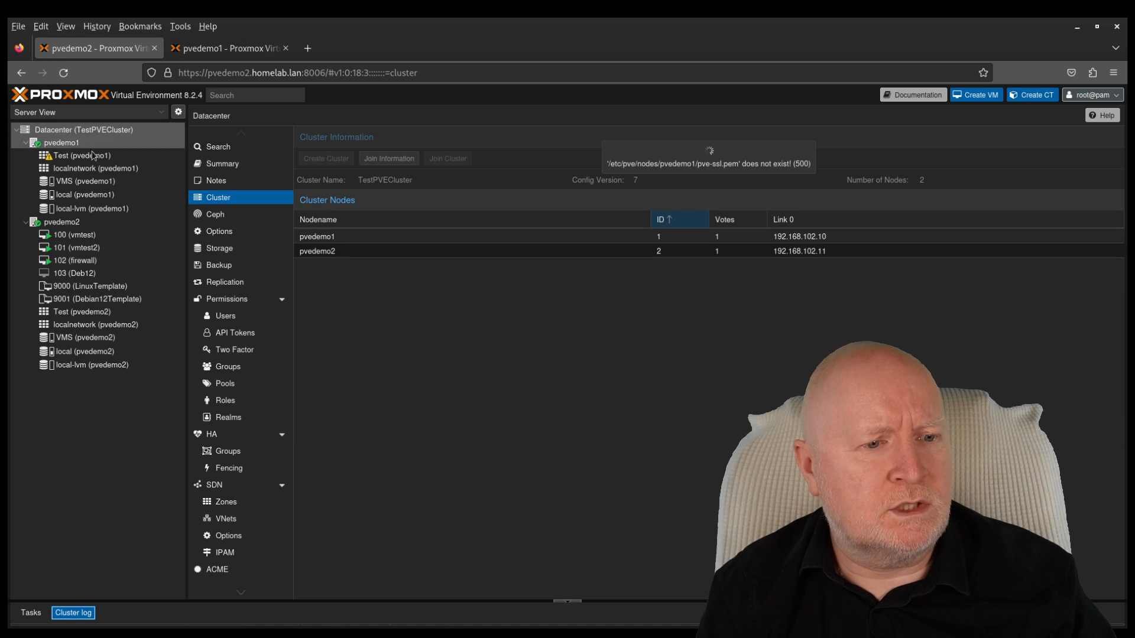
click(215, 56)
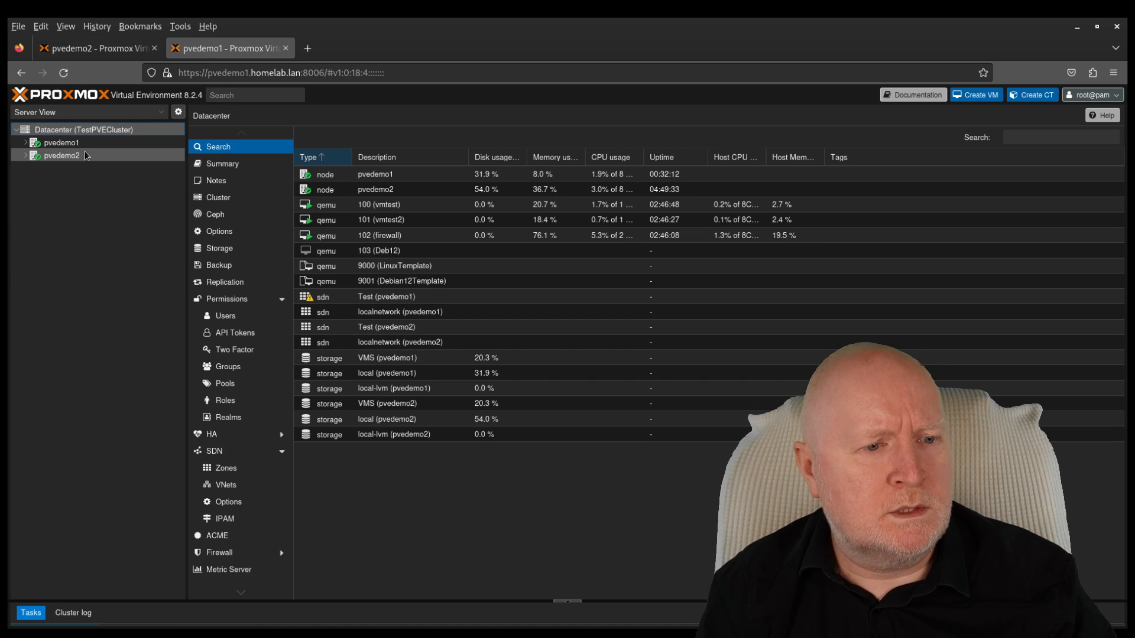
click(25, 156)
click(25, 143)
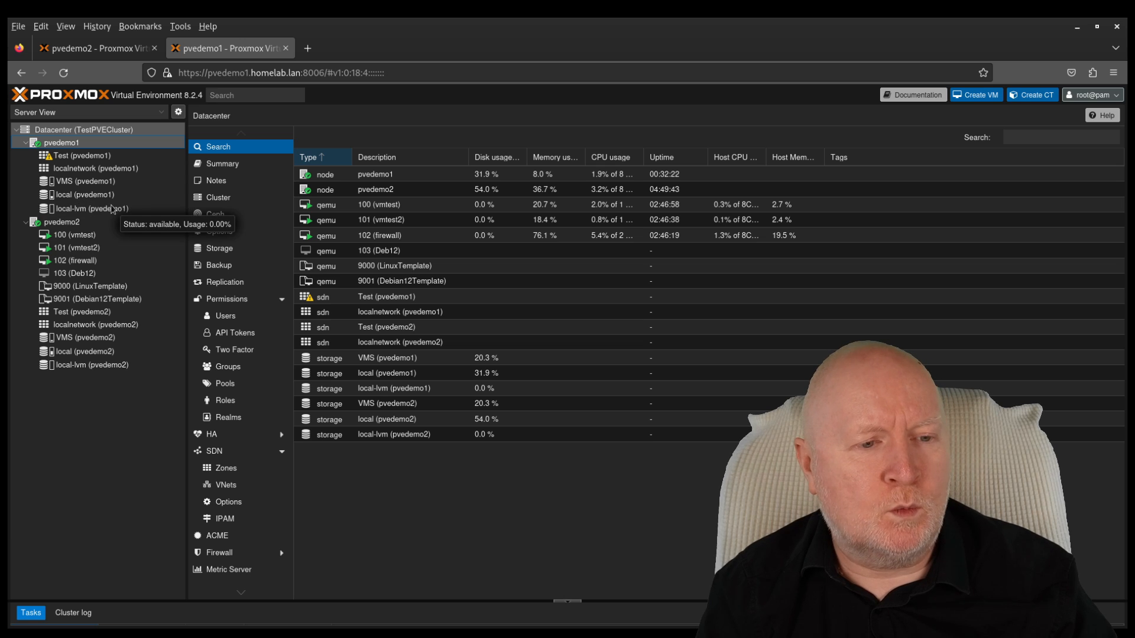
click(117, 155)
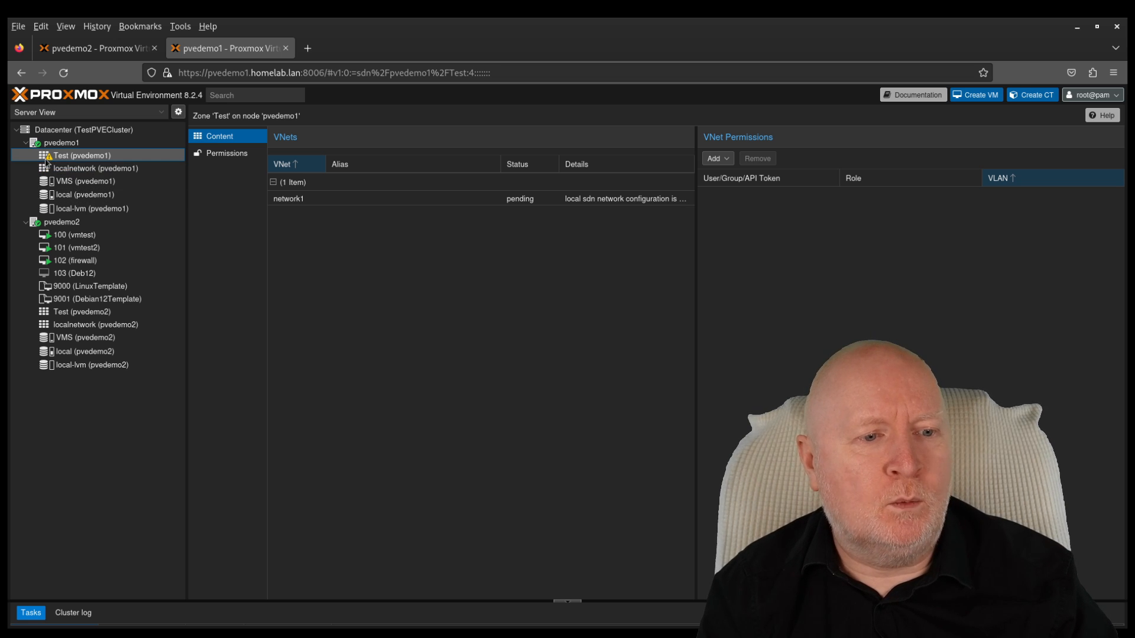
mouse_move(56, 158)
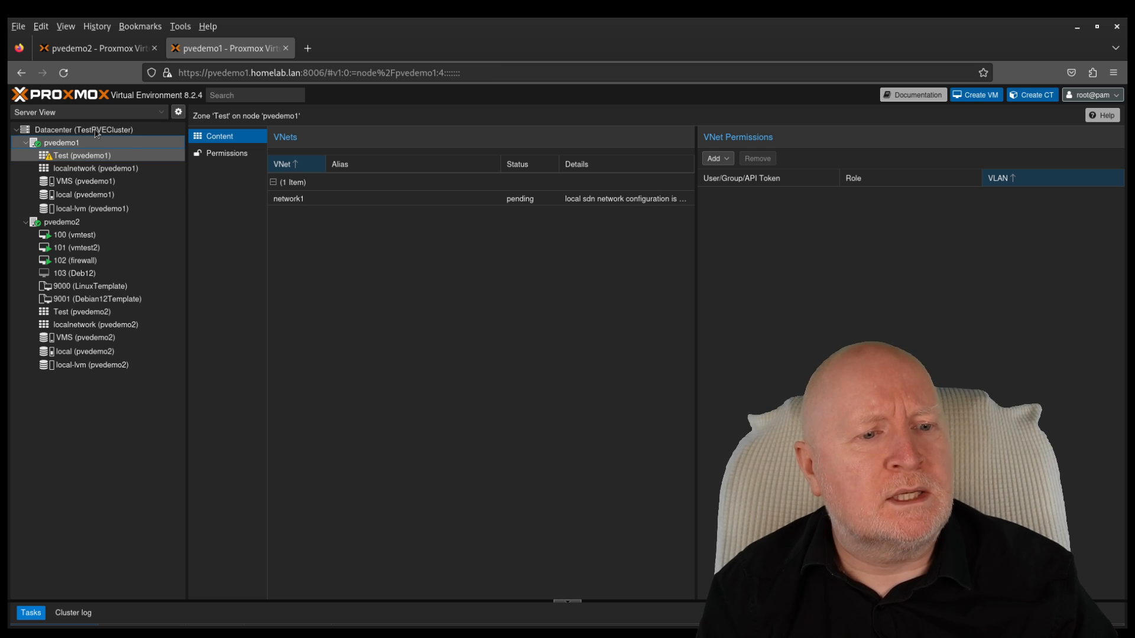
click(95, 143)
click(98, 131)
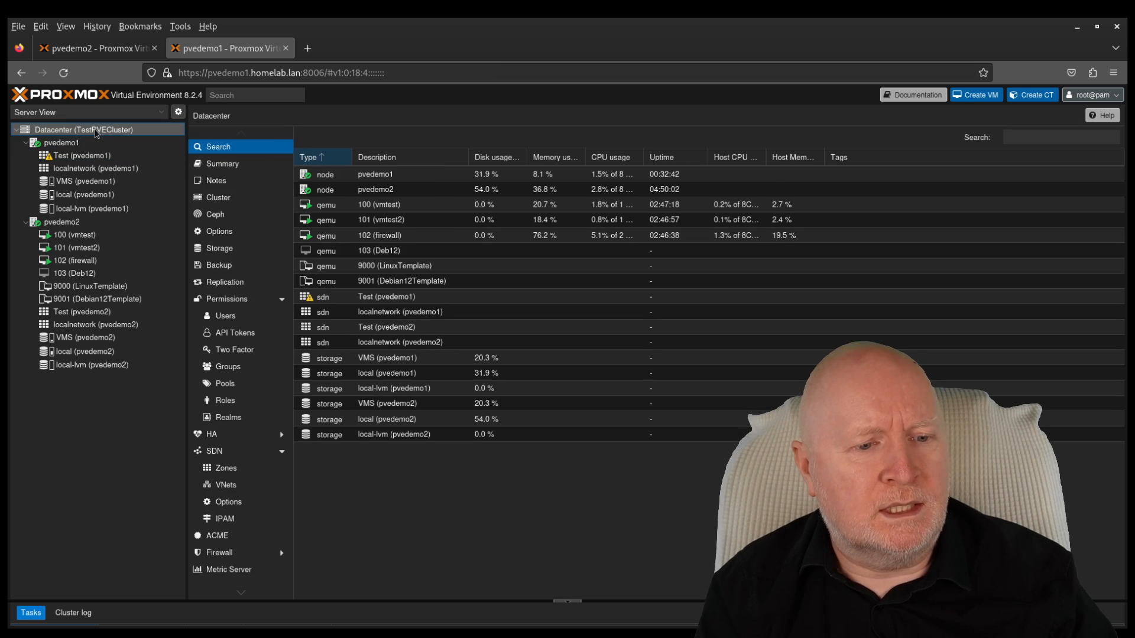
Step: Apply the pending SDN configuration and widen the Node column to confirm Test on both nodes
click(247, 452)
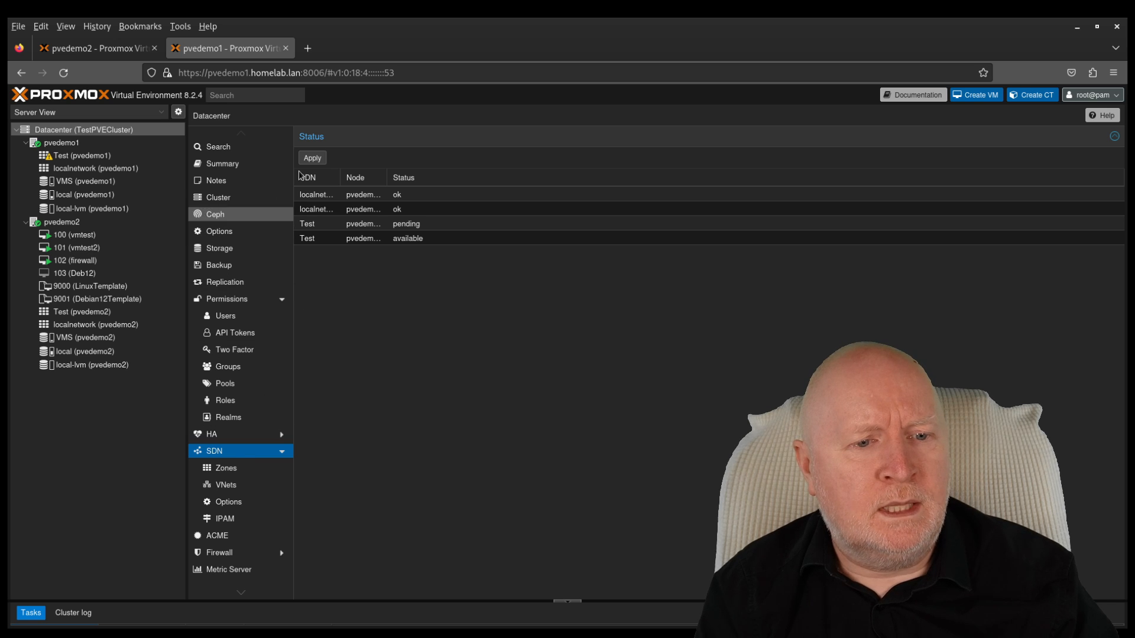
click(316, 163)
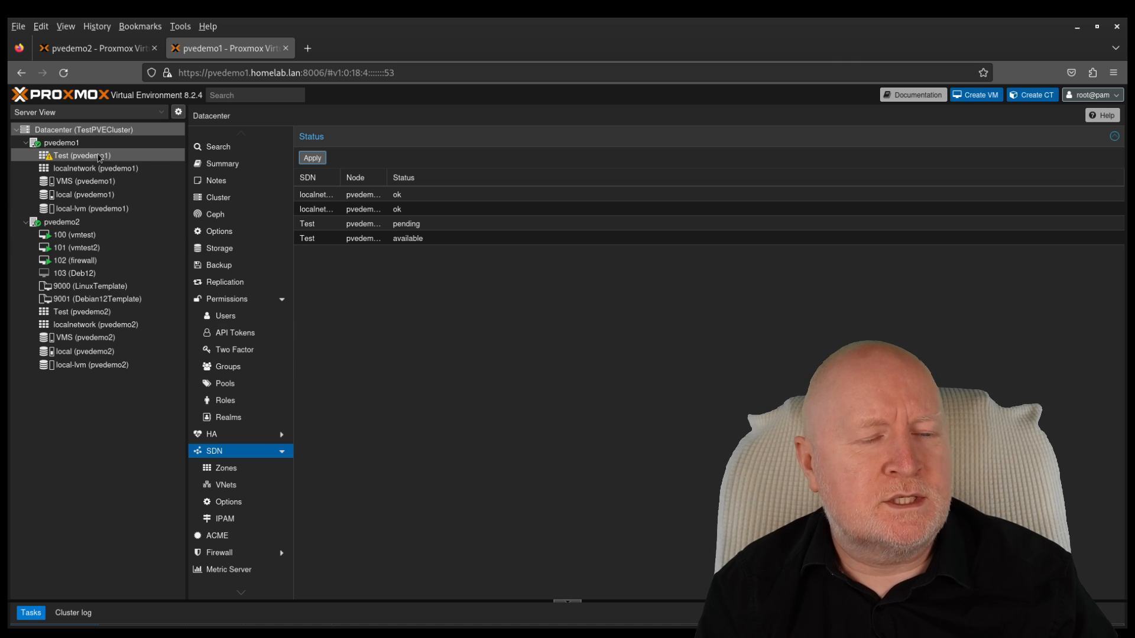
mouse_move(99, 157)
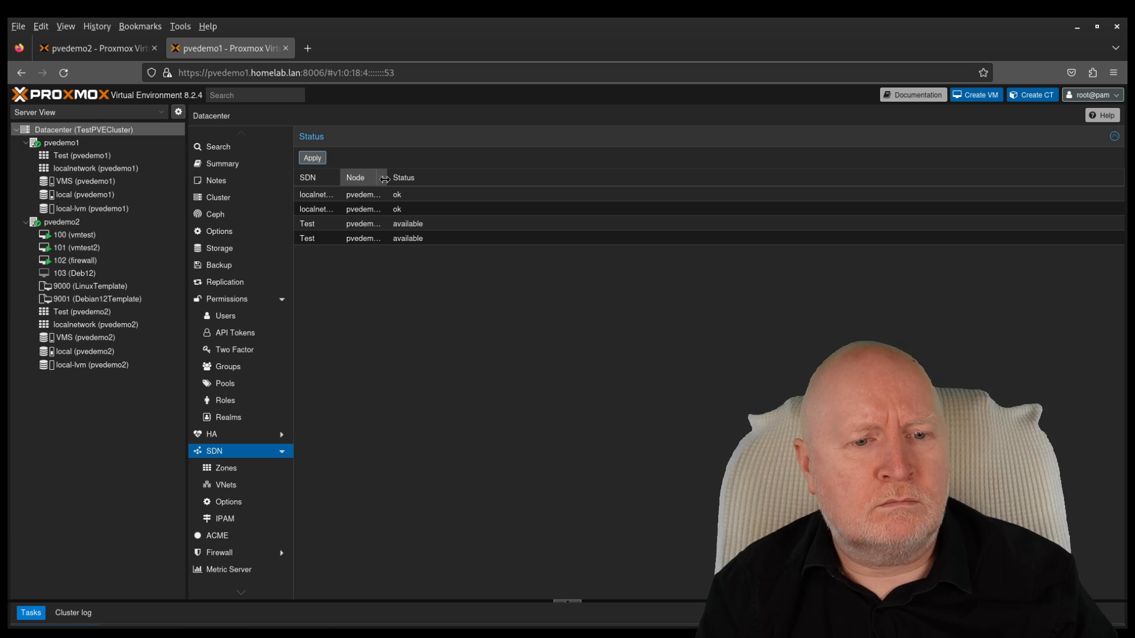
drag(387, 179, 442, 186)
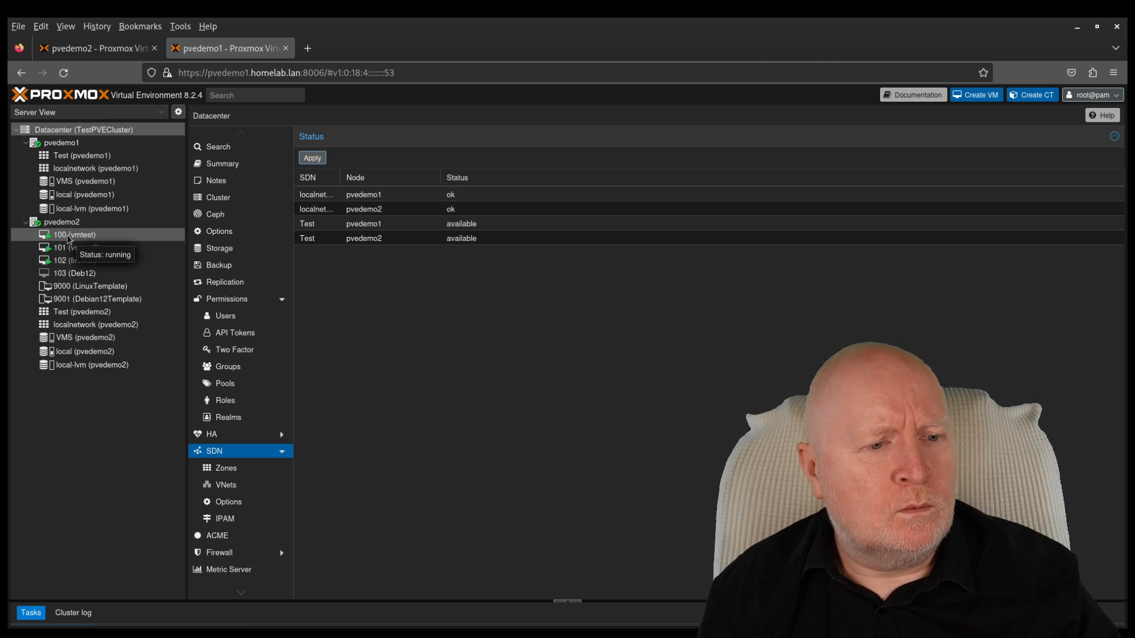
Step: Live-migrate VM 100 (vmtest) online from pvedemo2 to target node pvedemo1
click(68, 237)
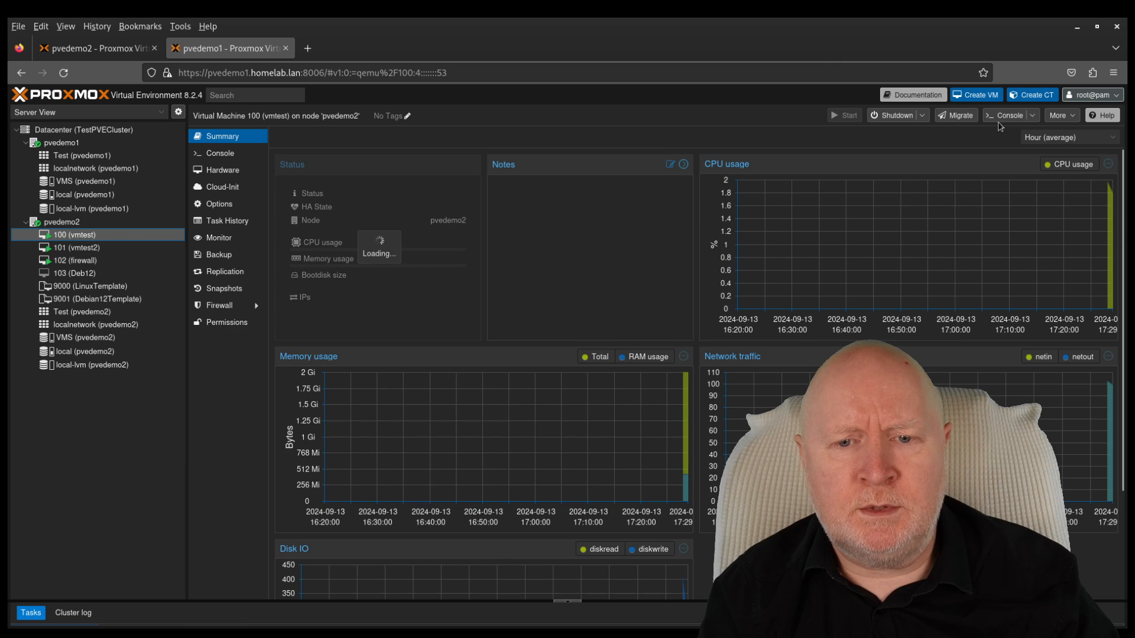
click(953, 116)
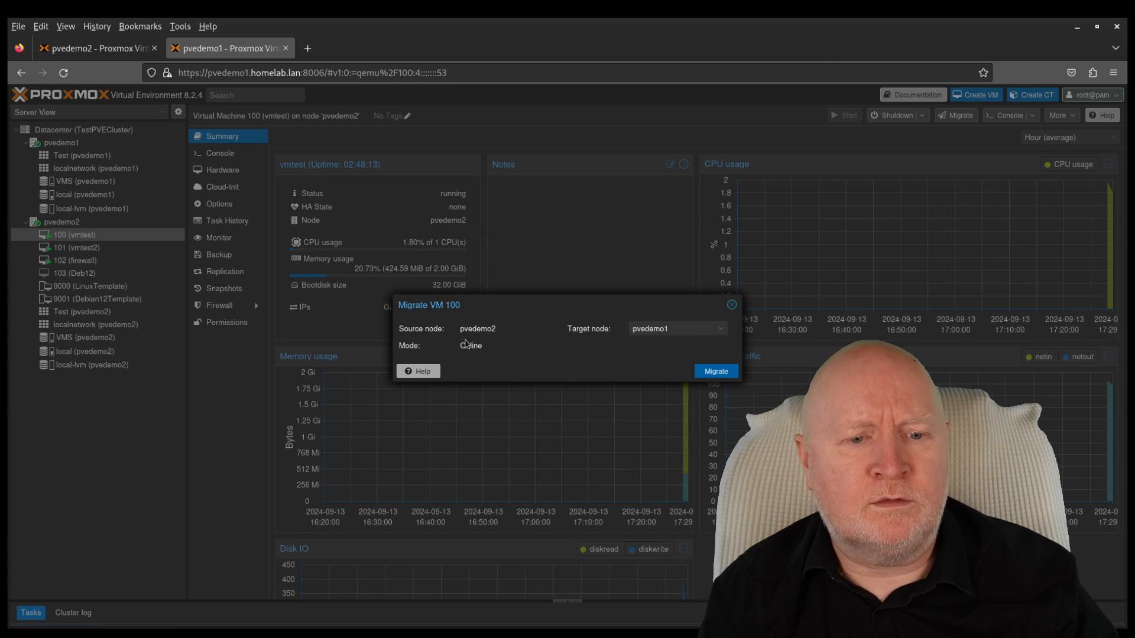
click(716, 372)
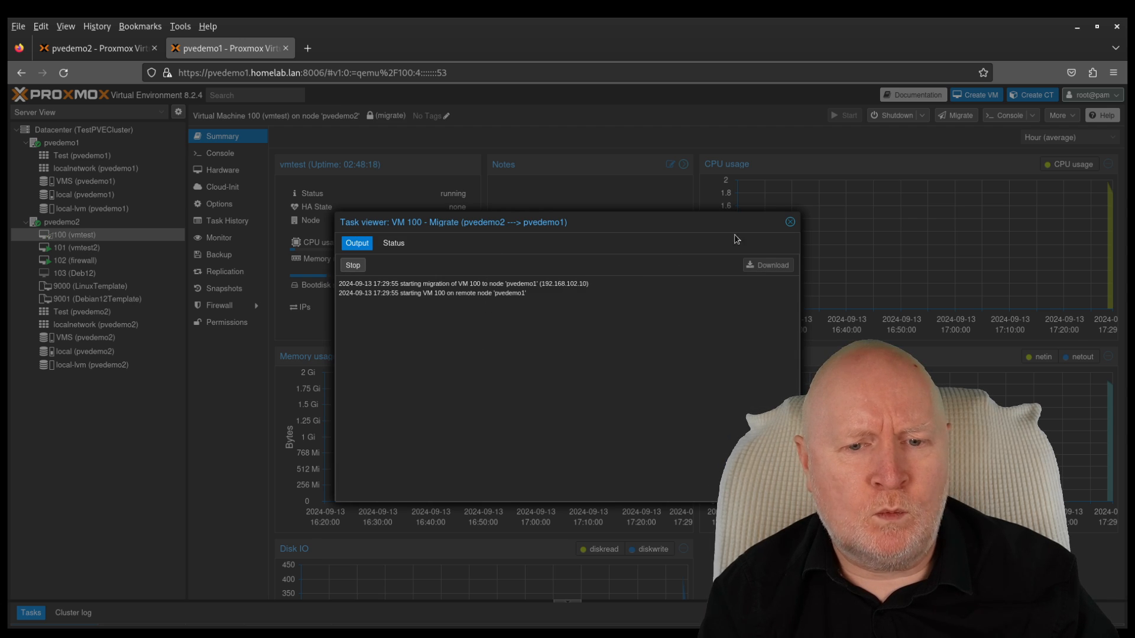
click(790, 222)
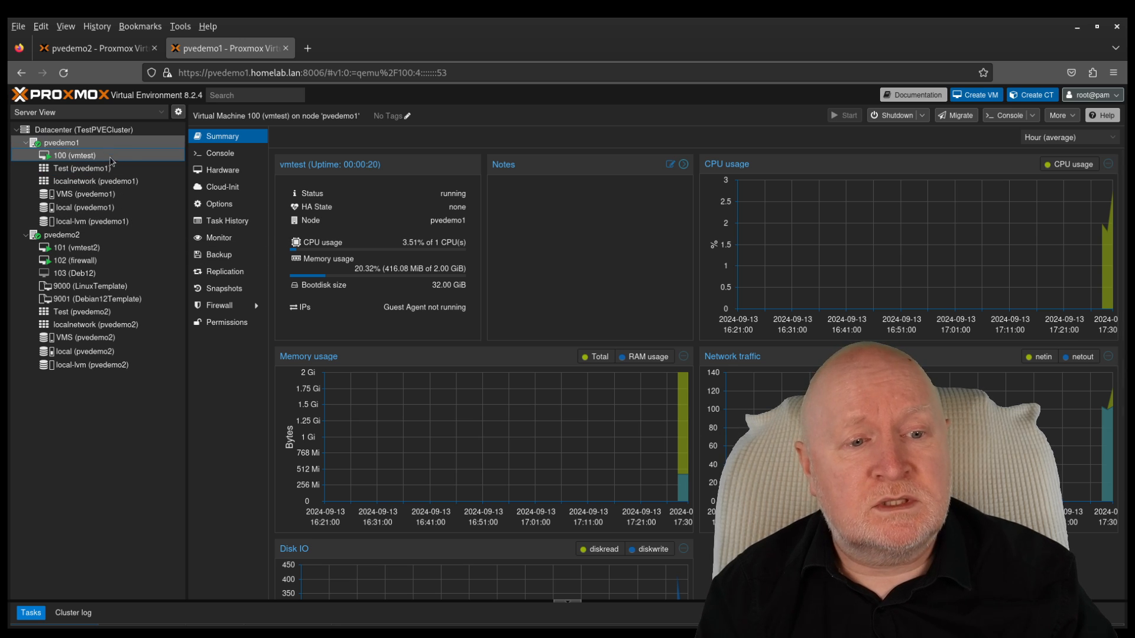
Step: Open VM 100's console, check VMS and Datacenter storage, then reopen VM 100's console
click(221, 153)
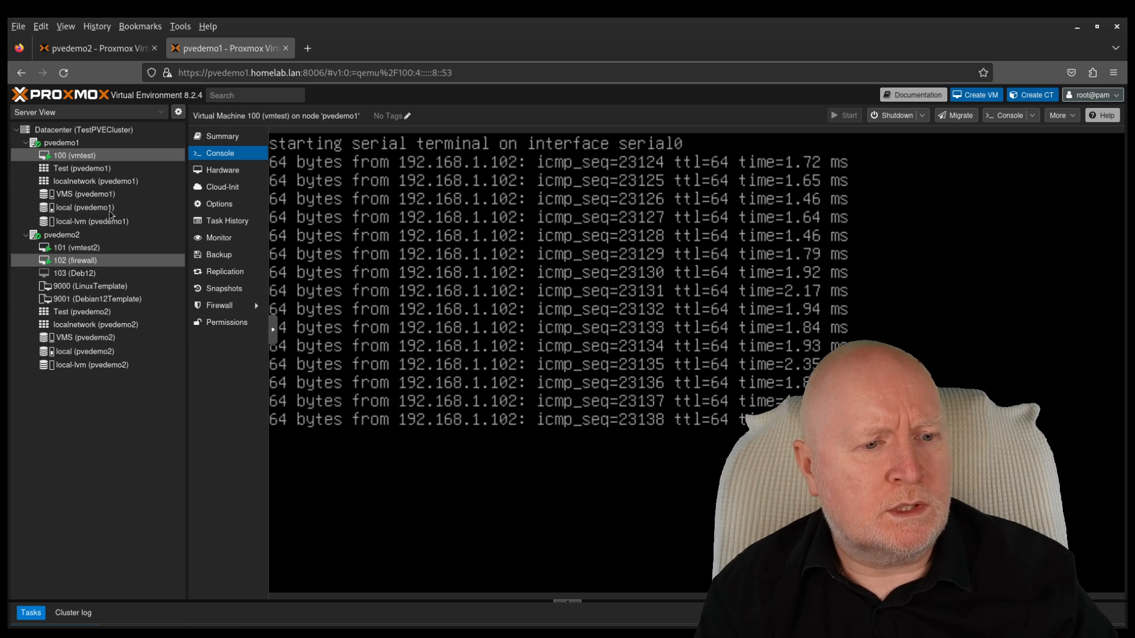
click(86, 195)
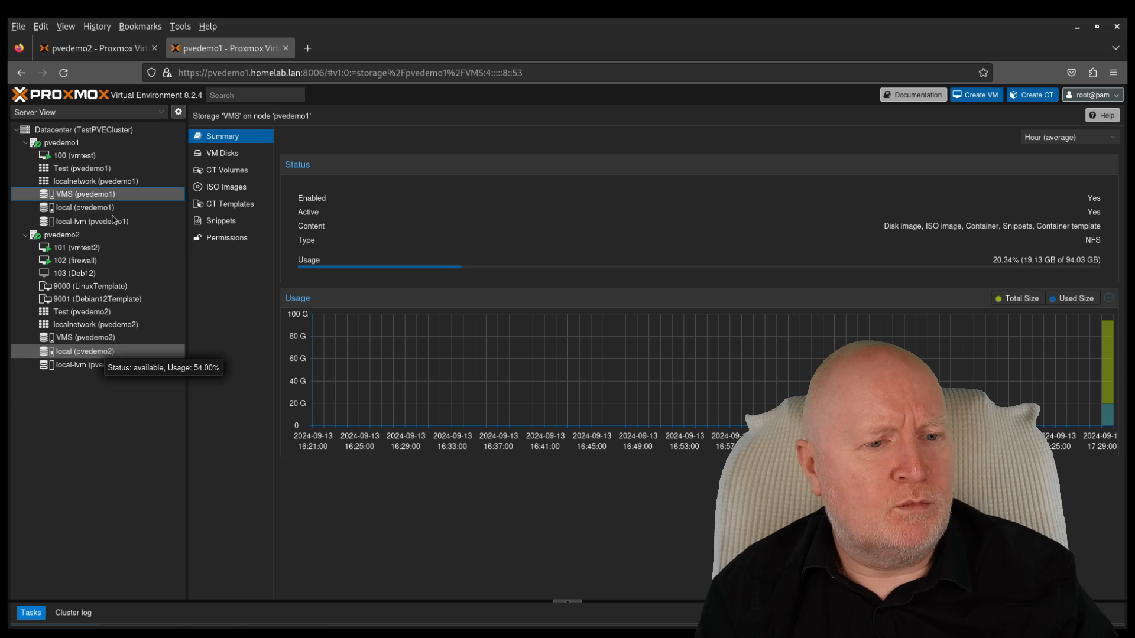
click(117, 131)
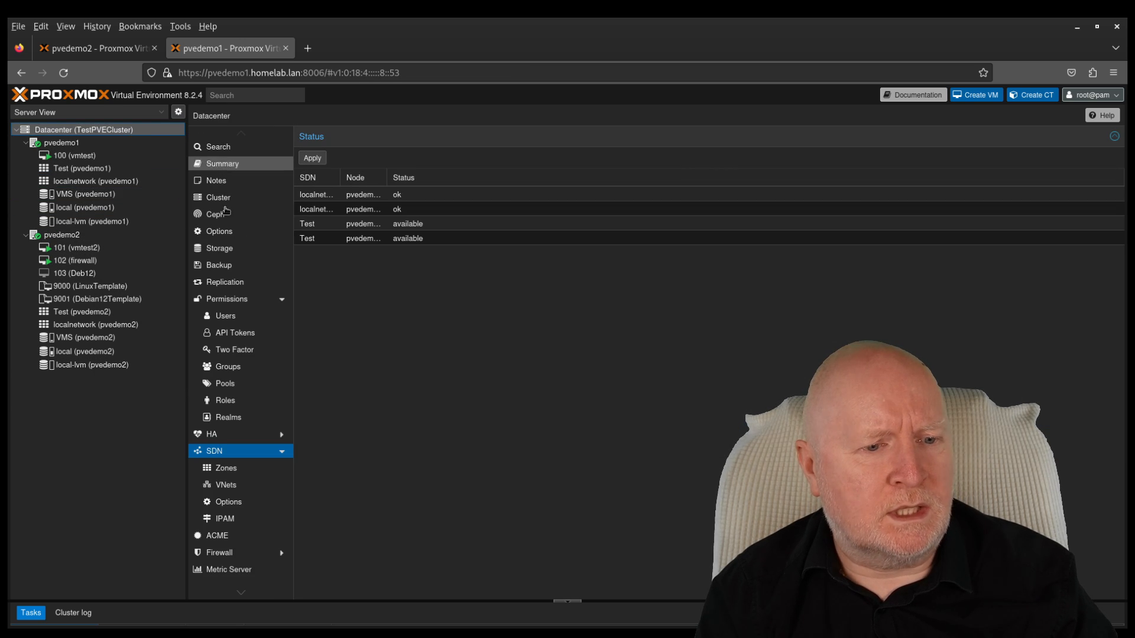
click(216, 246)
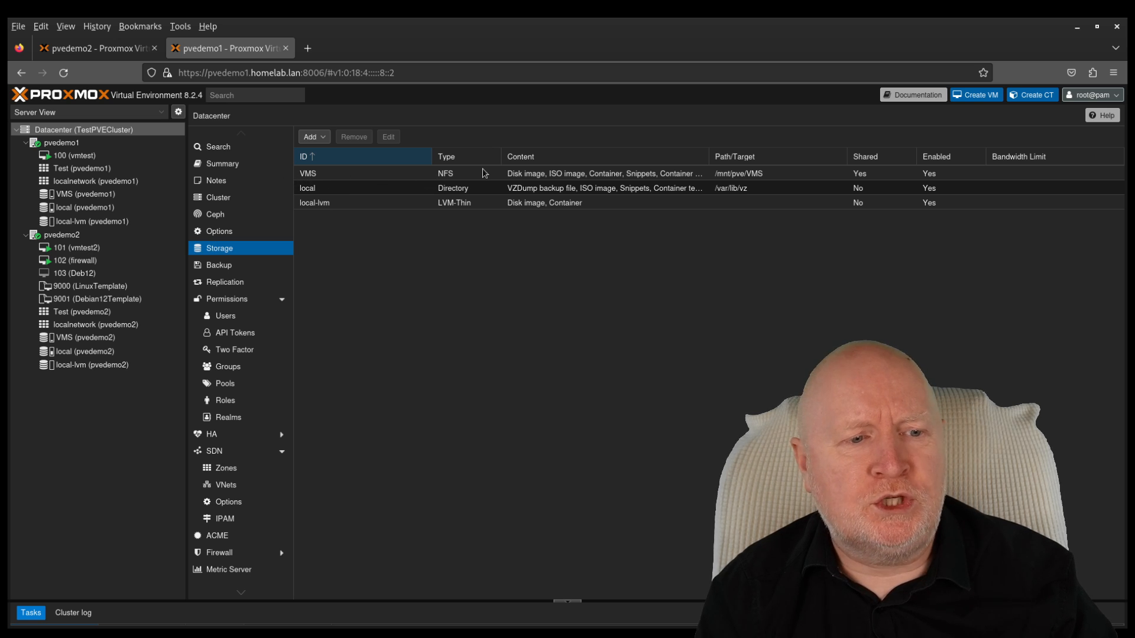
click(104, 158)
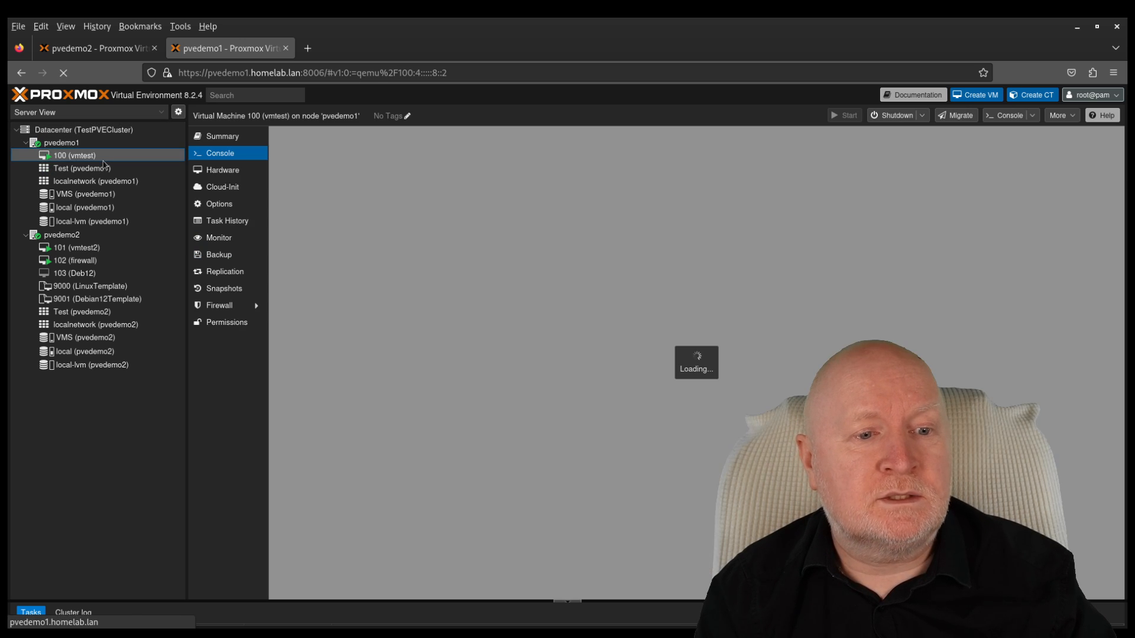